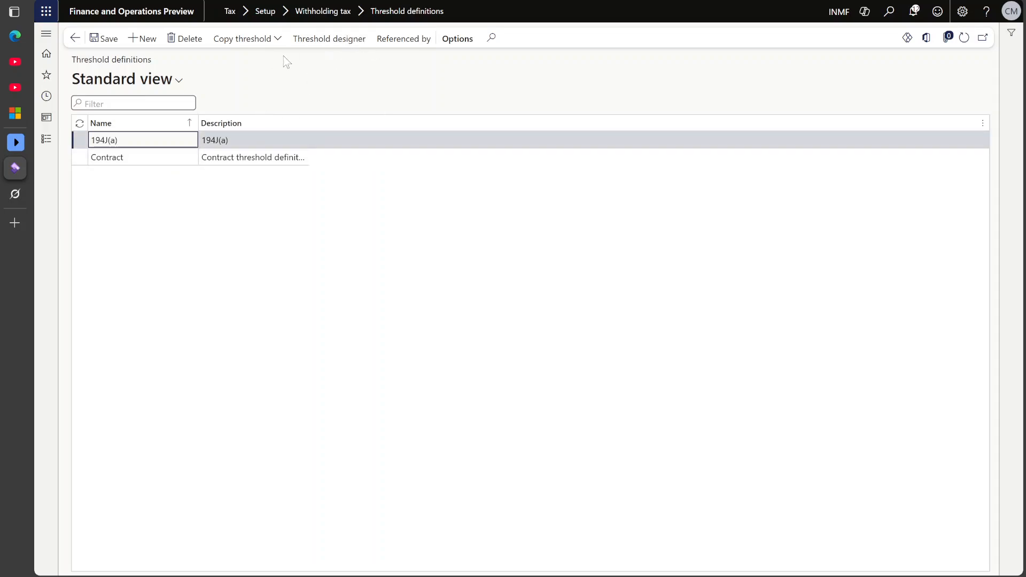
Open the threshold designer for 194J(a) and examine the first cumulative level's effective dates, lower limit and upper limit
left_click(326, 47)
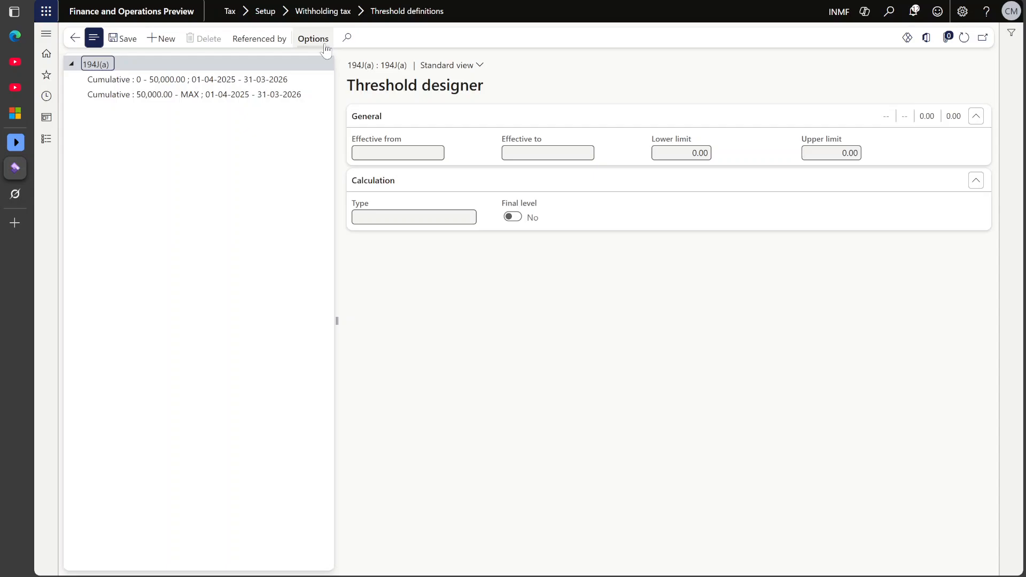
left_click(308, 85)
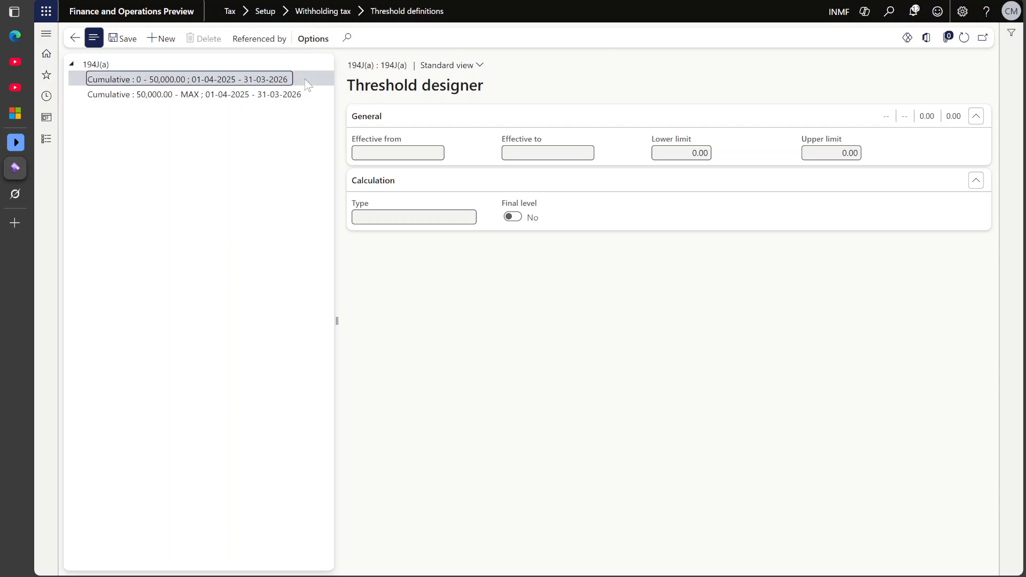
left_click(305, 94)
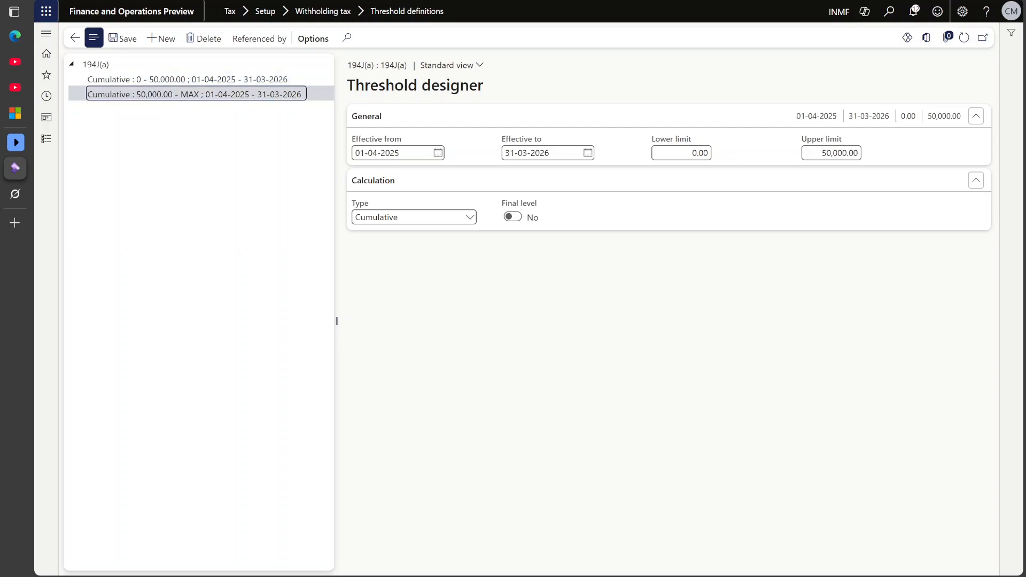
key("Up")
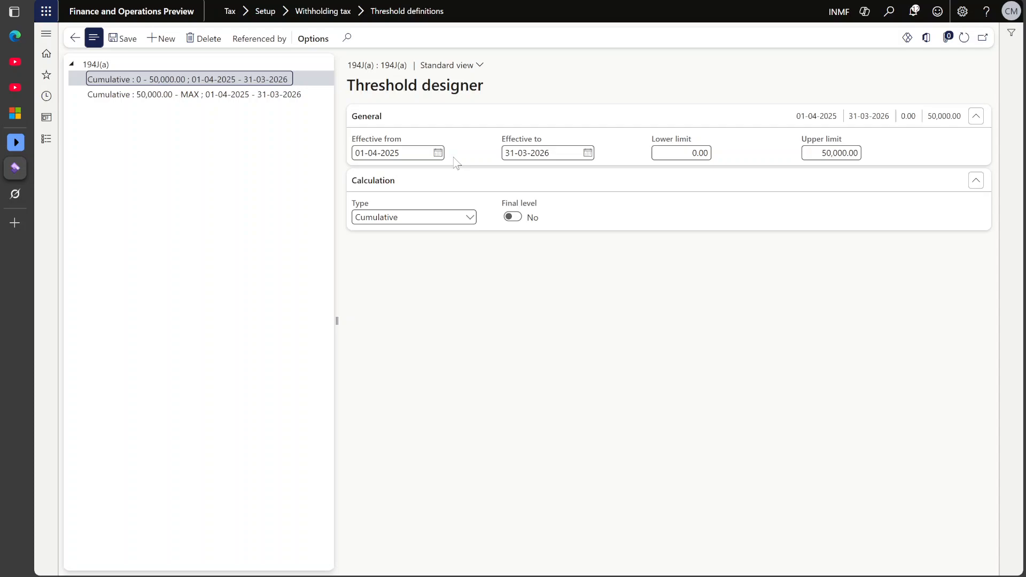
left_click(353, 155)
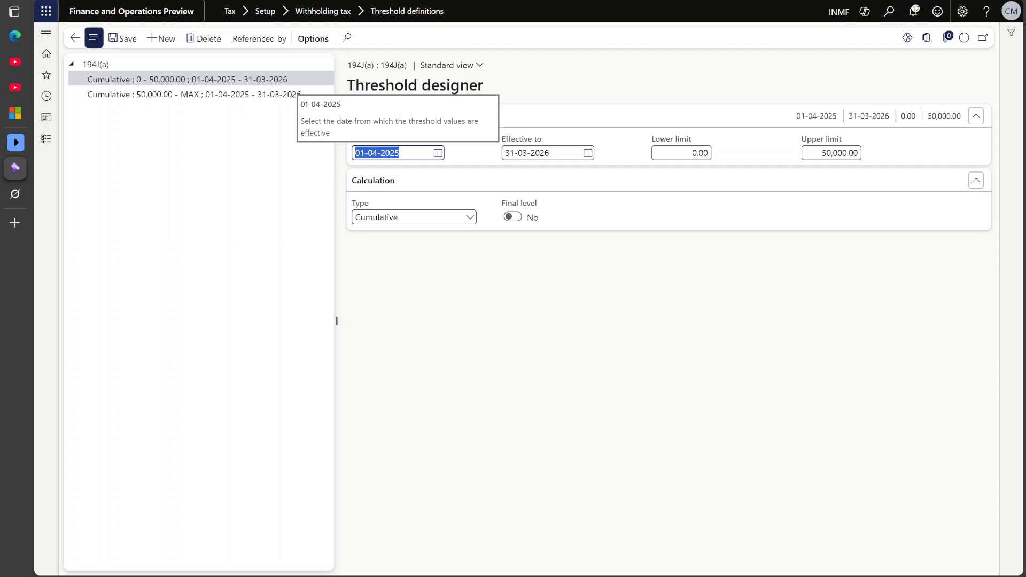
left_click_drag(560, 154, 522, 153)
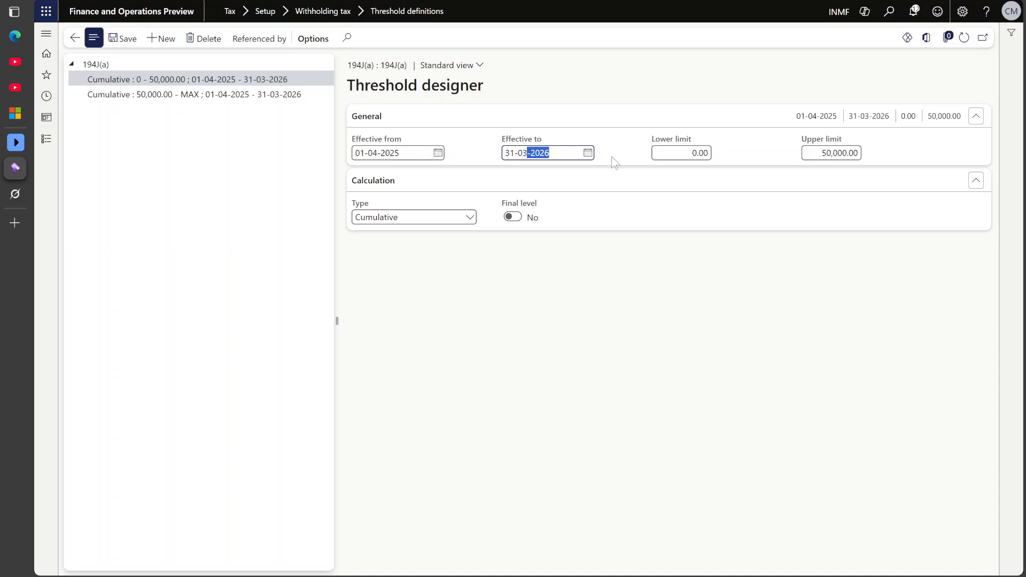
key("Tab")
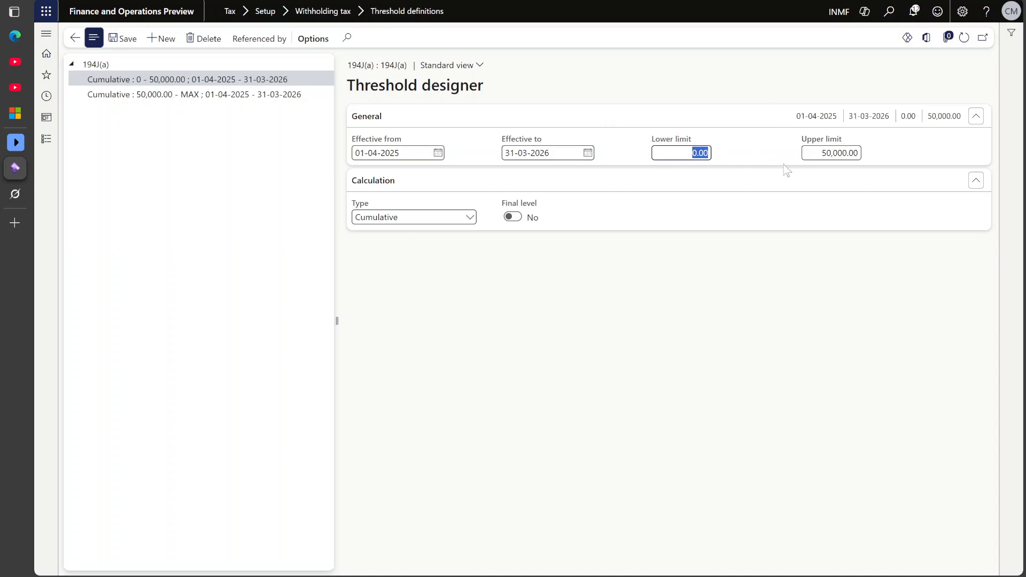
key("Tab")
left_click(890, 159)
Switch to PowerPoint and add a thousands comma to the no-deduction amount on slide 13 so it reads INR 50,000
key("alt+Tab")
left_click(426, 459)
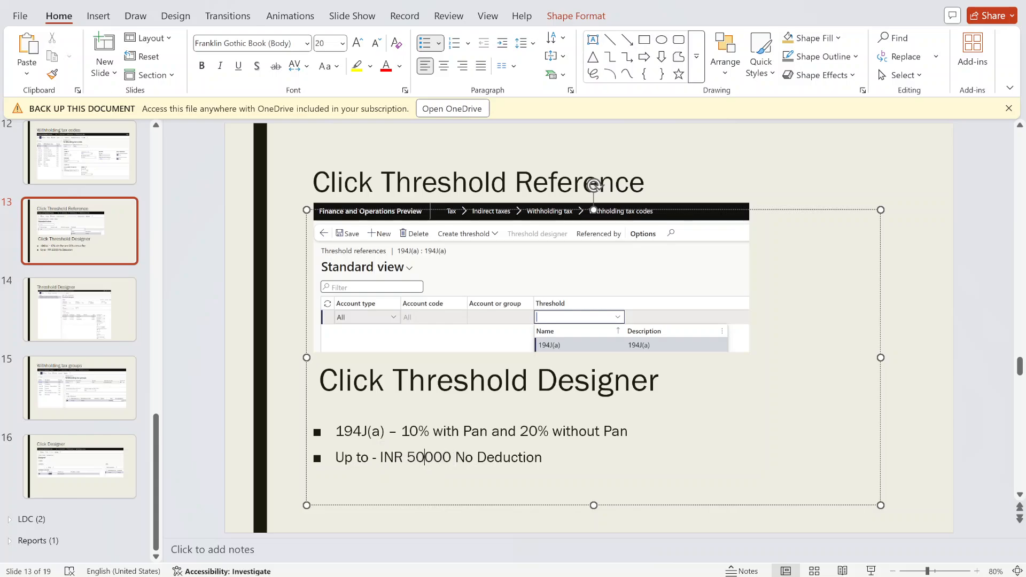
double_click(425, 460)
left_click(425, 461)
type(",")
Switch back to Finance and Operations, compare both 194J(a) cumulative levels' limits and final level setting, and return to the threshold definitions list
key("alt+Tab")
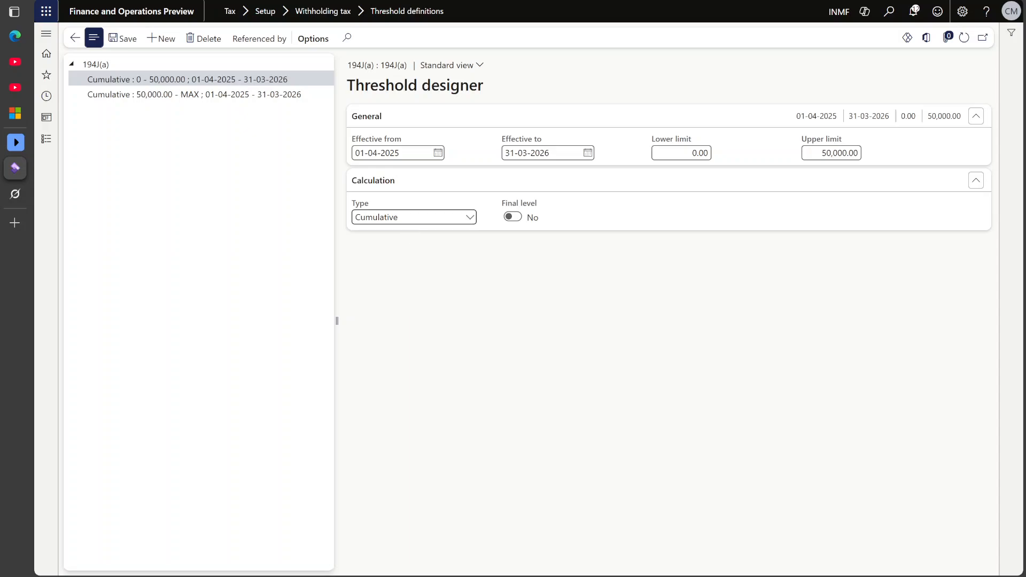
left_click(297, 96)
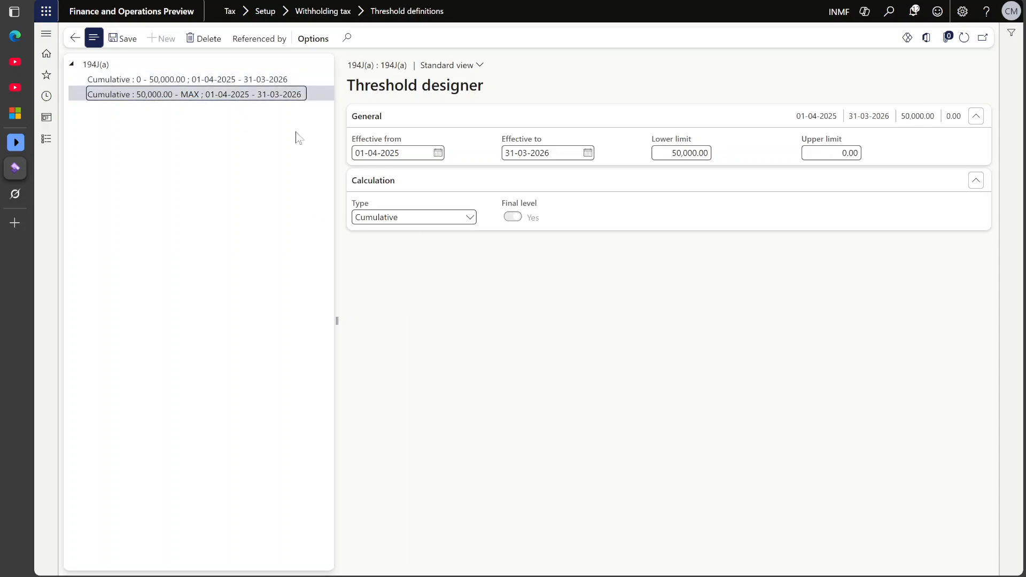
left_click(145, 66)
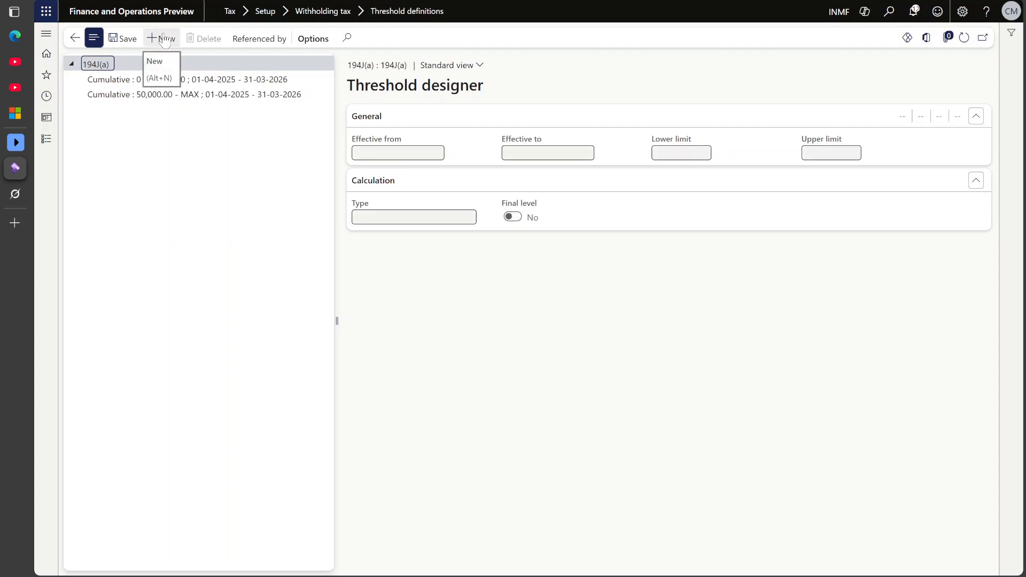
left_click(120, 94)
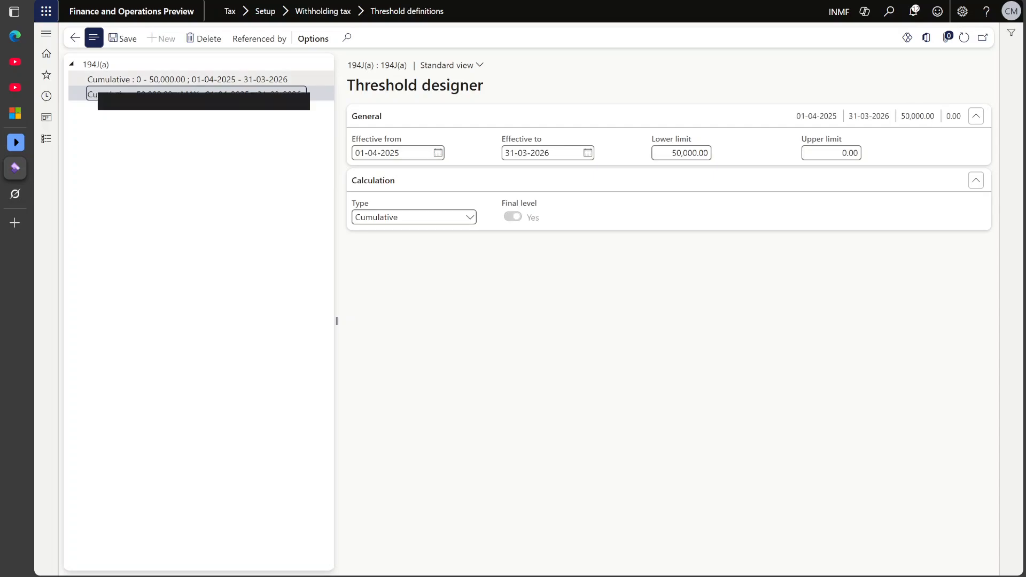
left_click(97, 80)
left_click(96, 95)
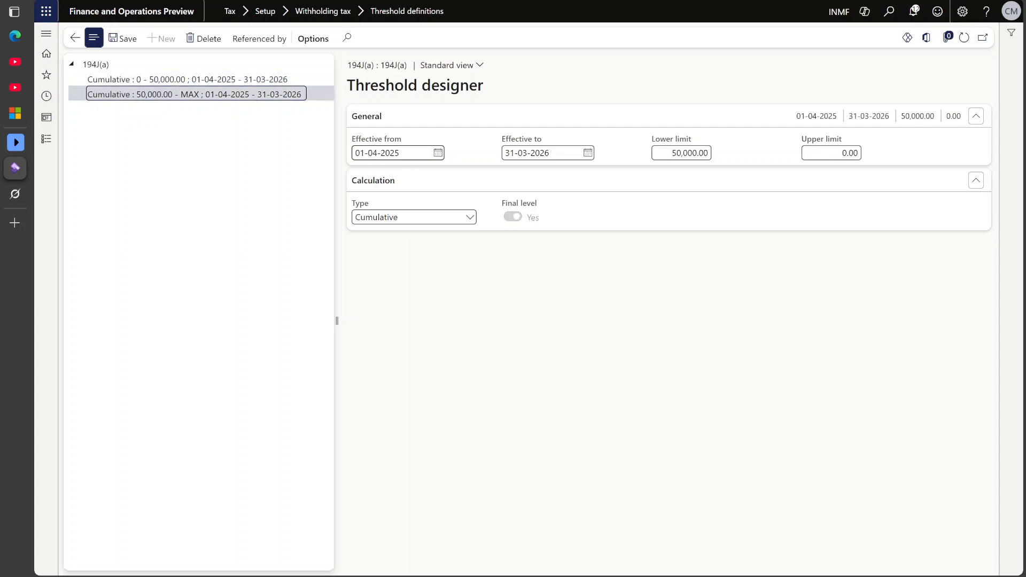
left_click(400, 153)
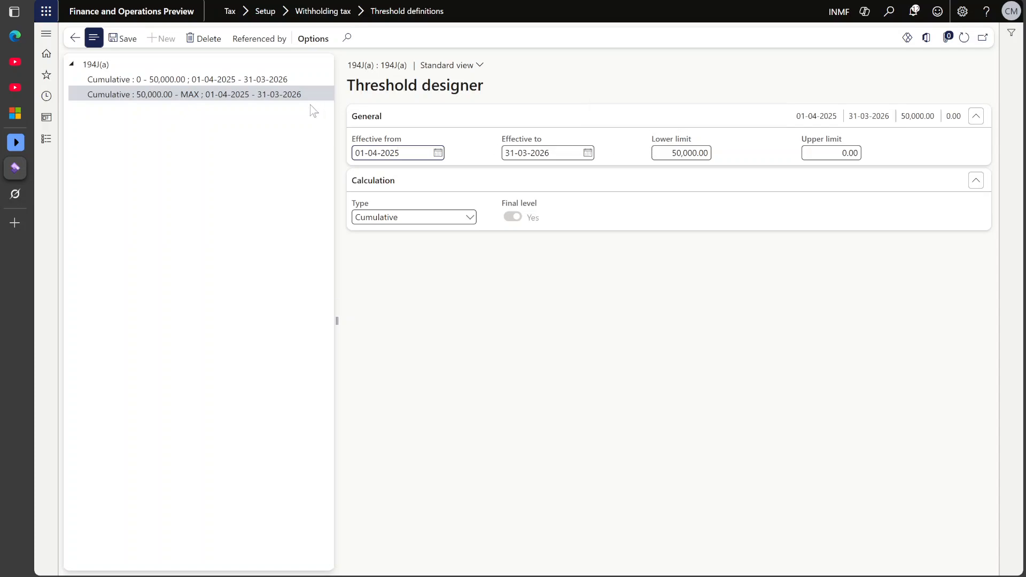
left_click(284, 80)
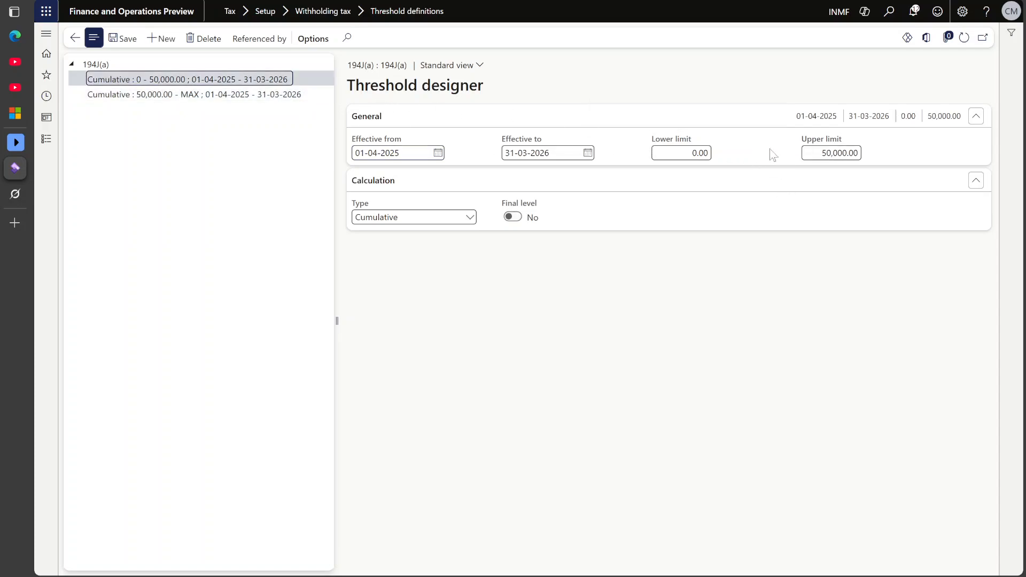
left_click(267, 94)
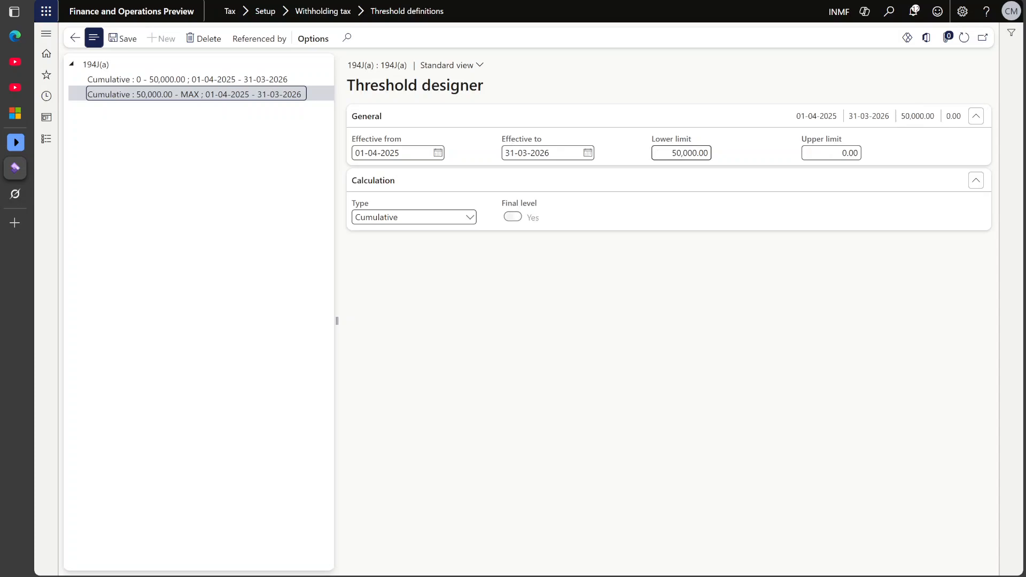
left_click_drag(671, 153, 699, 153)
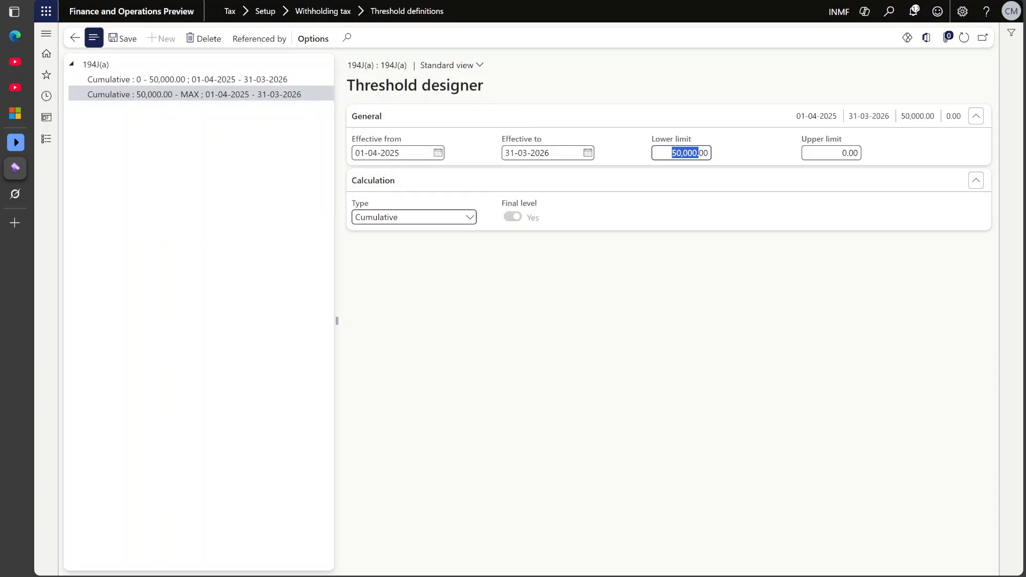
left_click_drag(505, 204, 535, 204)
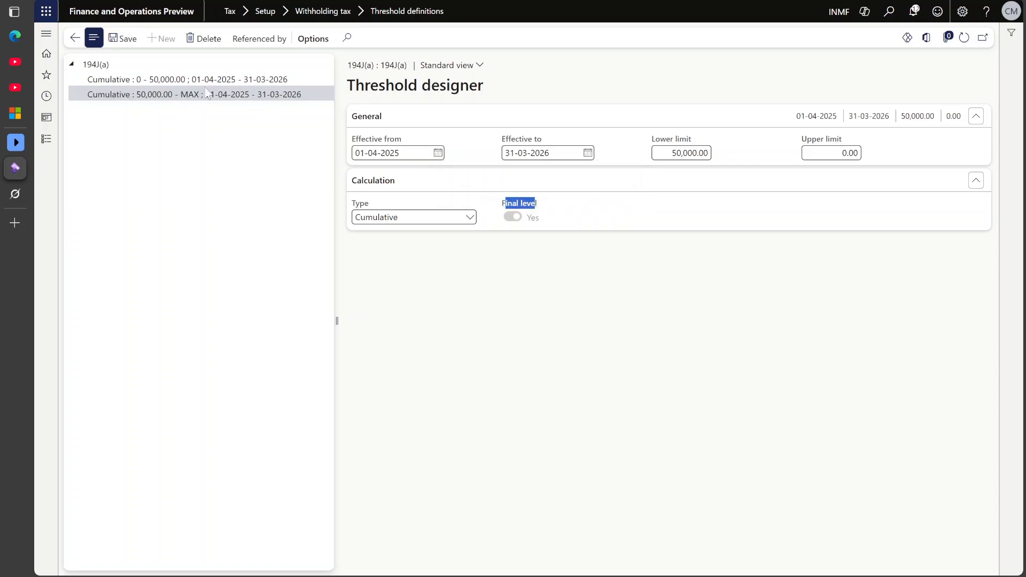
left_click(77, 43)
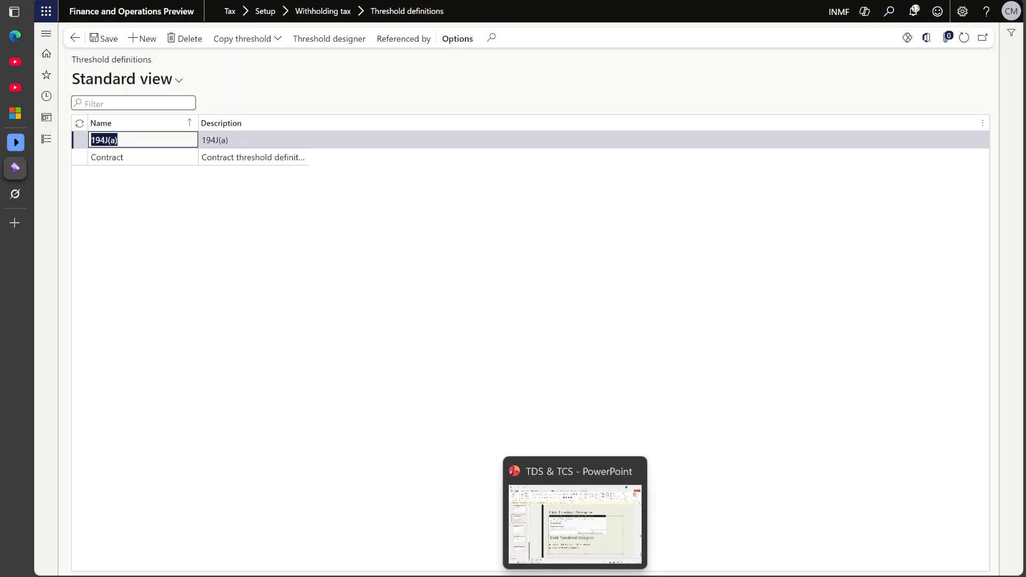
Switch to PowerPoint and delete the duplicate Withholding Tax Component slide, slide 6
left_click(575, 576)
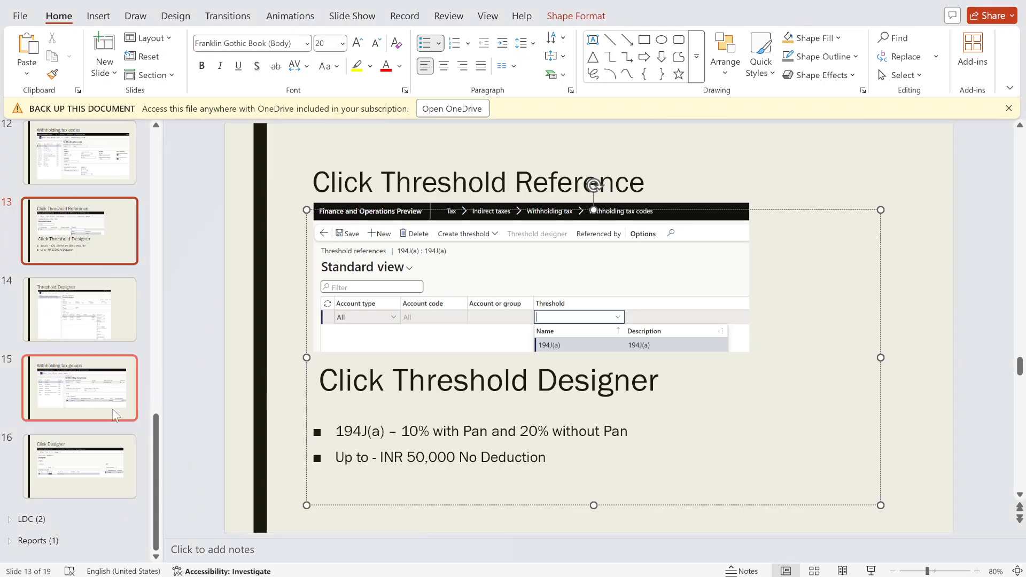
scroll(115, 414, "up", 6)
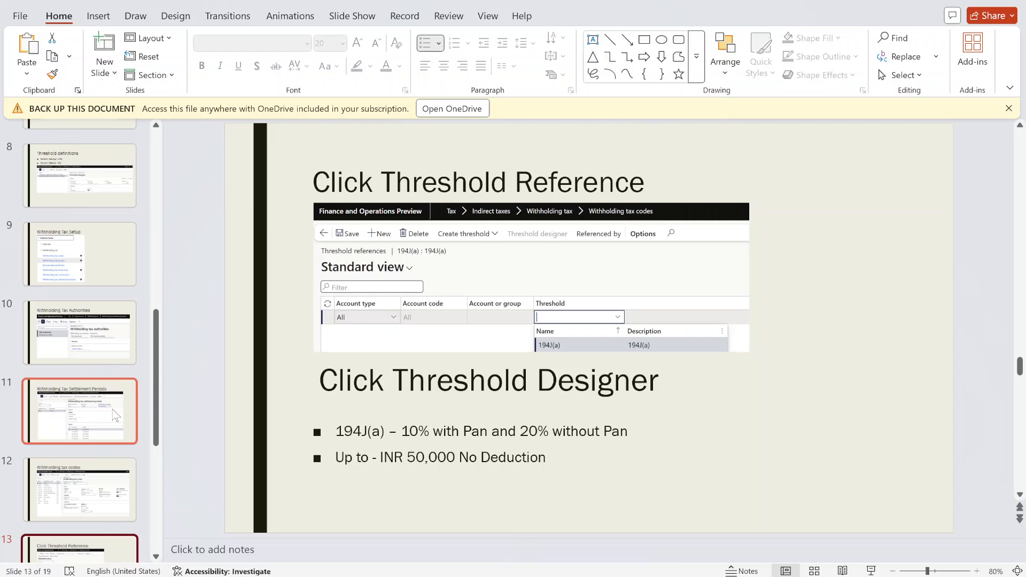
left_click(99, 352)
scroll(98, 351, "up", 8)
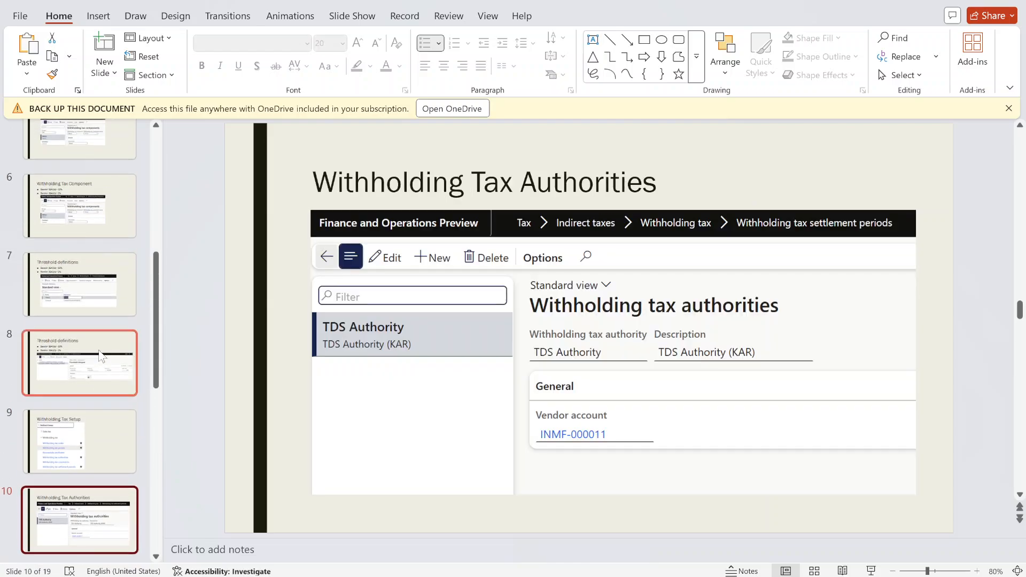
left_click(92, 322)
scroll(93, 347, "down", 2)
scroll(94, 380, "down", 1)
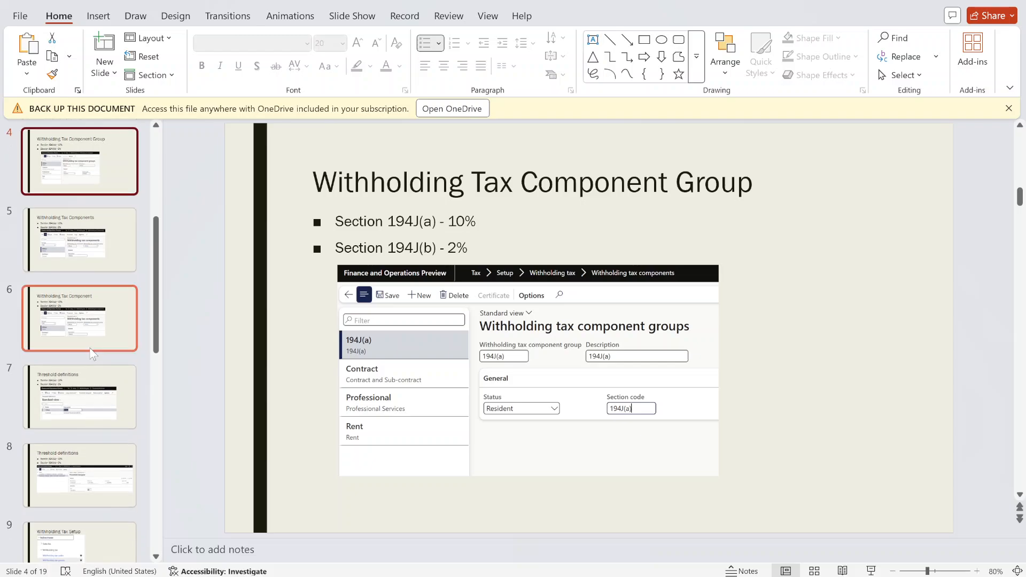
left_click(91, 338)
key("Delete")
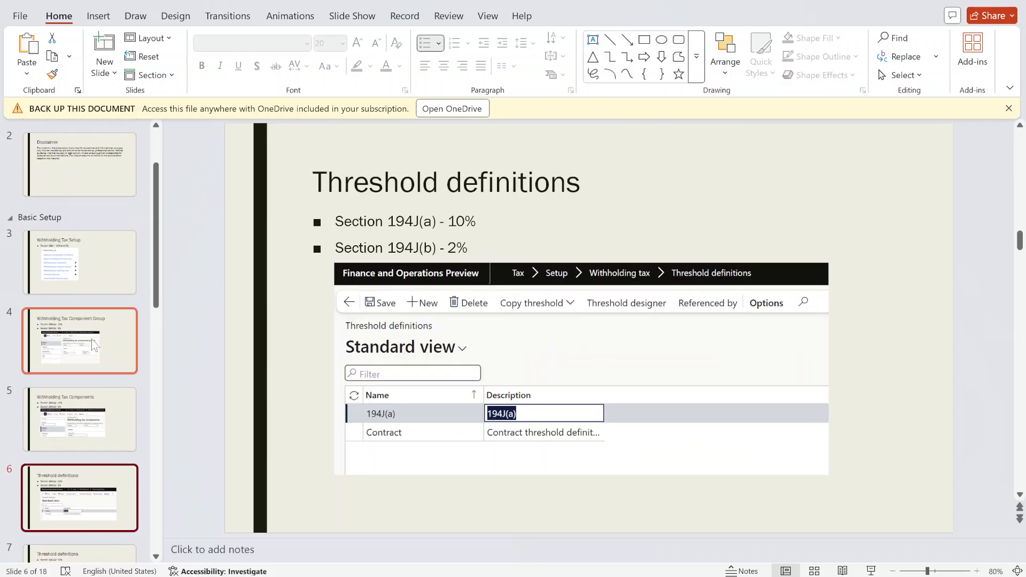
Review the setup slides on withholding tax component groups, components, threshold definitions and the threshold designer, up to the Withholding Tax Setup slide
left_click(94, 352)
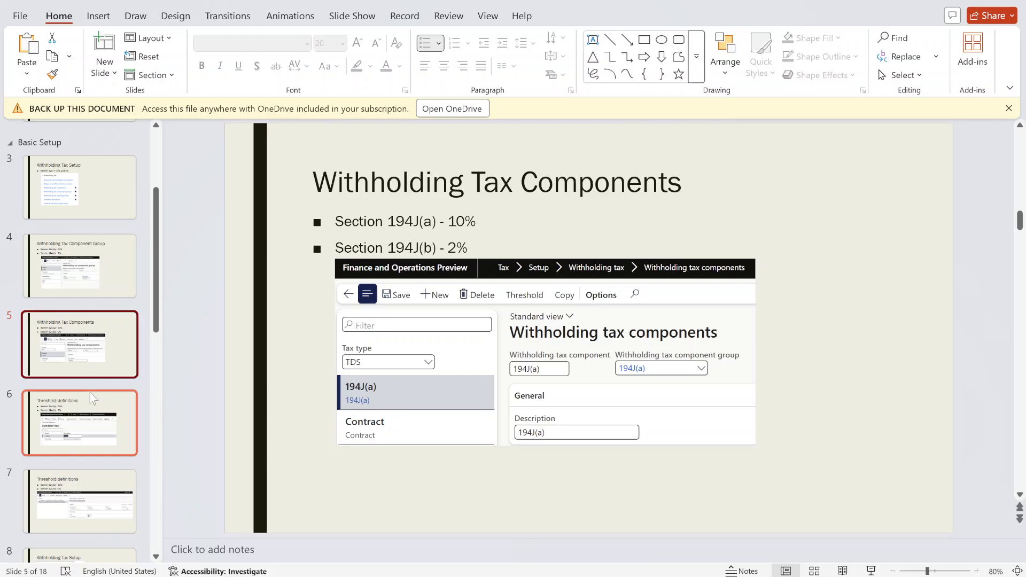
left_click(105, 282)
left_click(107, 340)
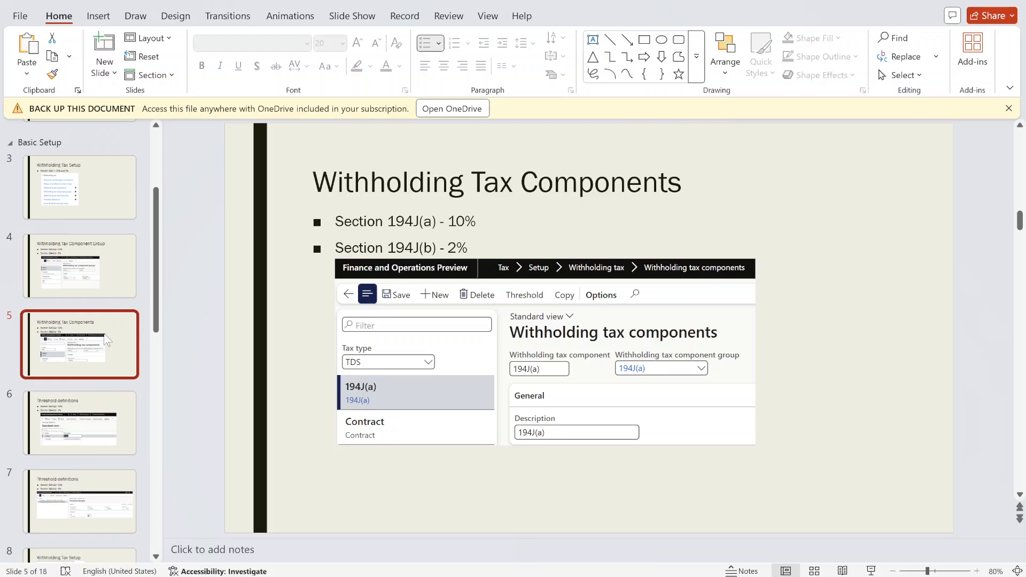
scroll(97, 348, "down", 1)
left_click(84, 352)
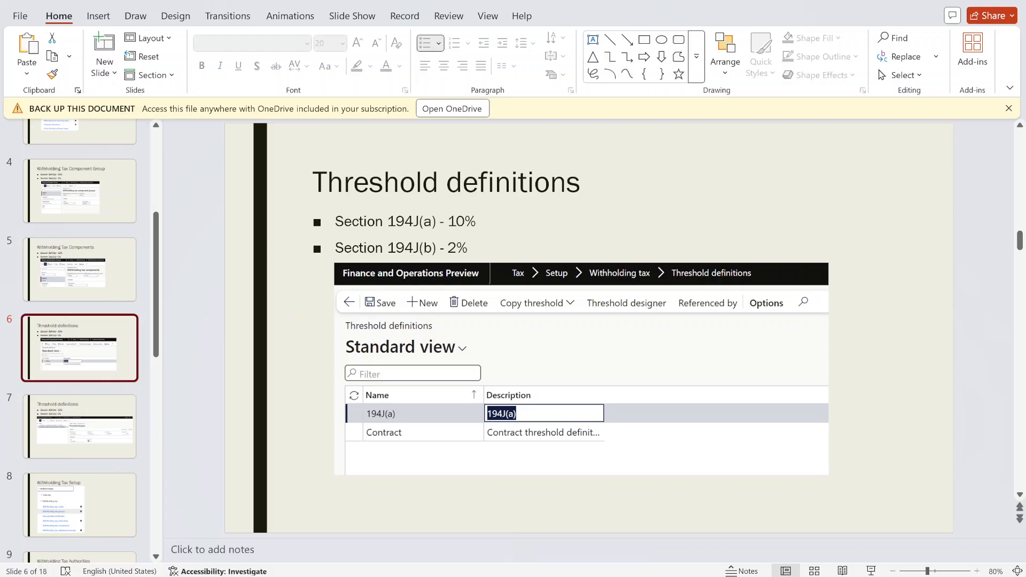
scroll(203, 339, "down", 2)
left_click(108, 374)
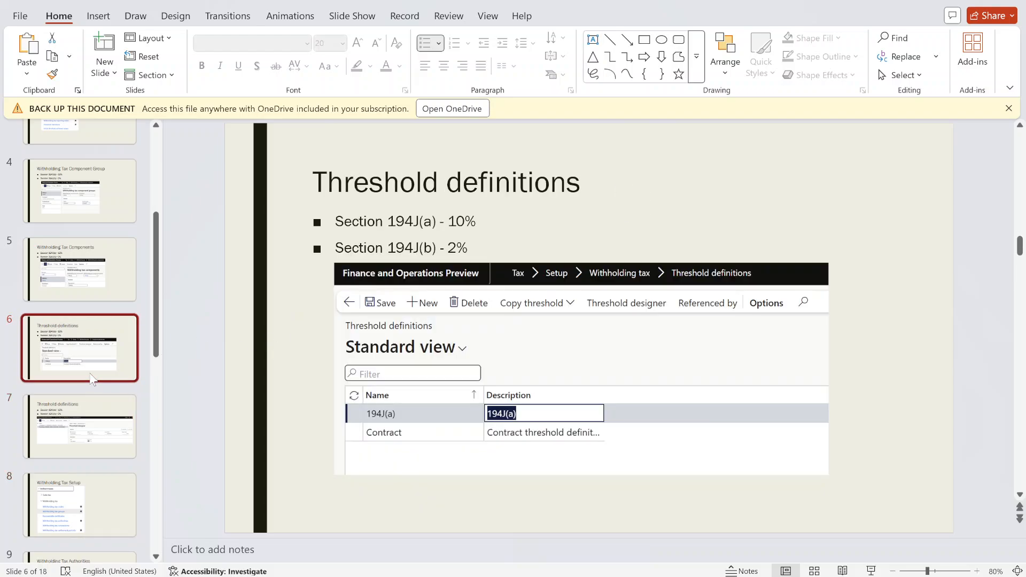
left_click(92, 430)
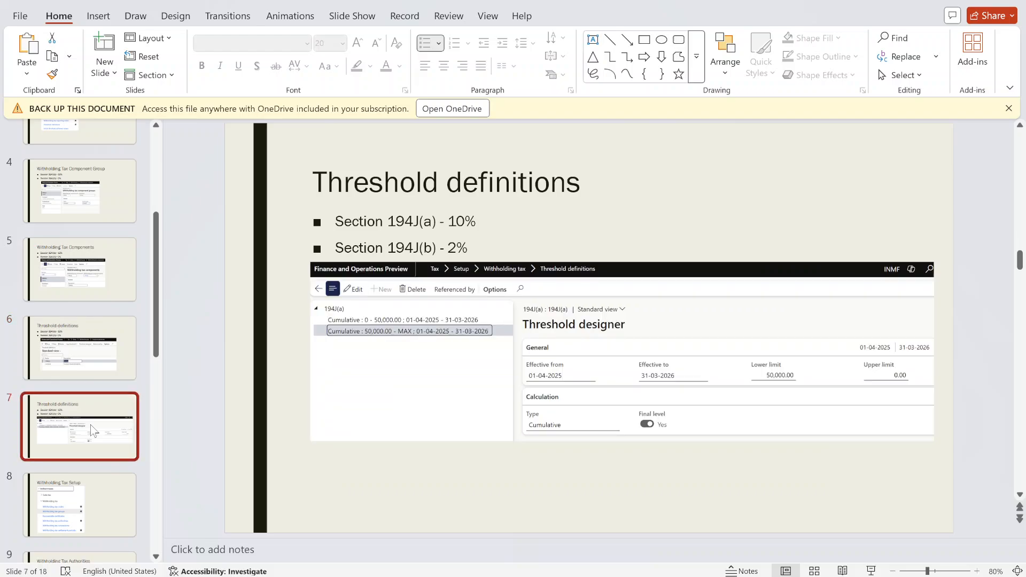
scroll(91, 425, "down", 3)
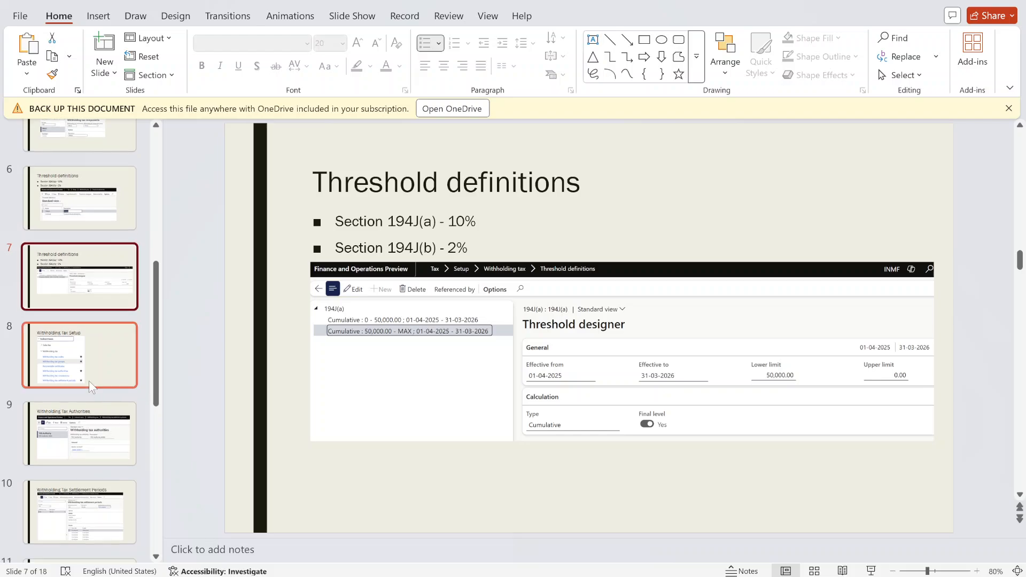
left_click(91, 386)
Switch back to Finance and Operations and open the Withholding tax authorities page of the Tax module
key("alt+Tab")
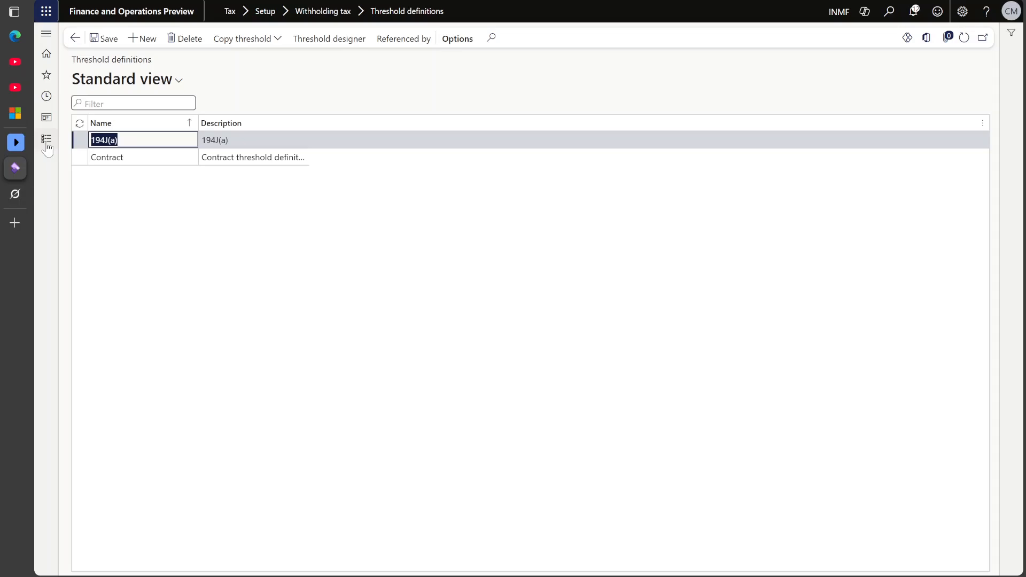
left_click(46, 138)
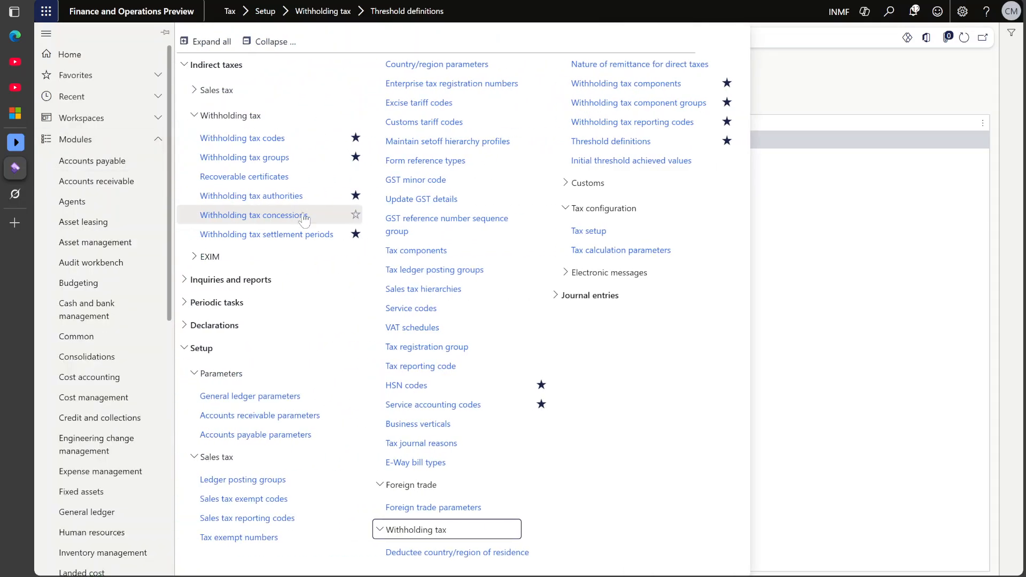
double_click(223, 117)
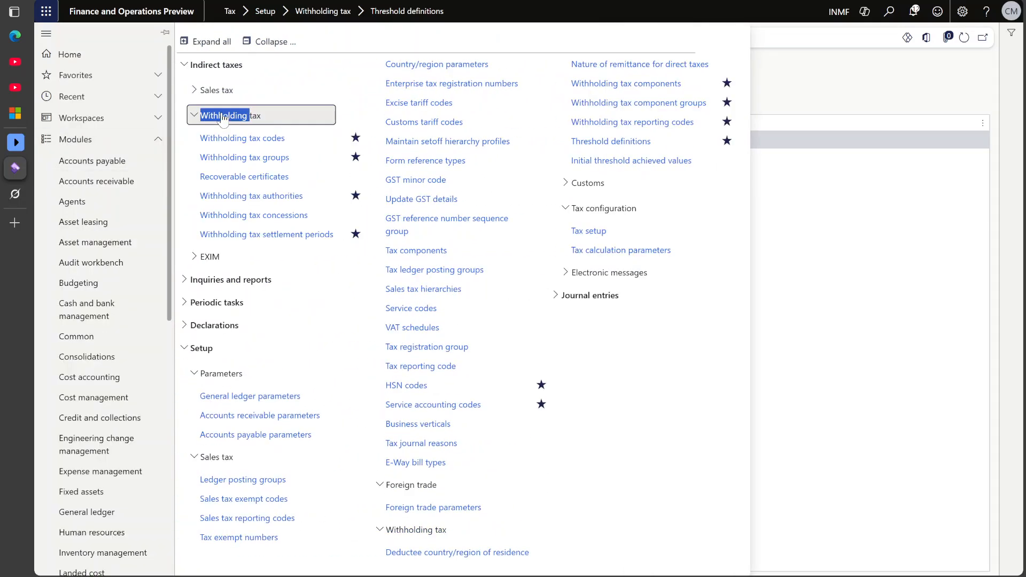
left_click(441, 531)
left_click(441, 531)
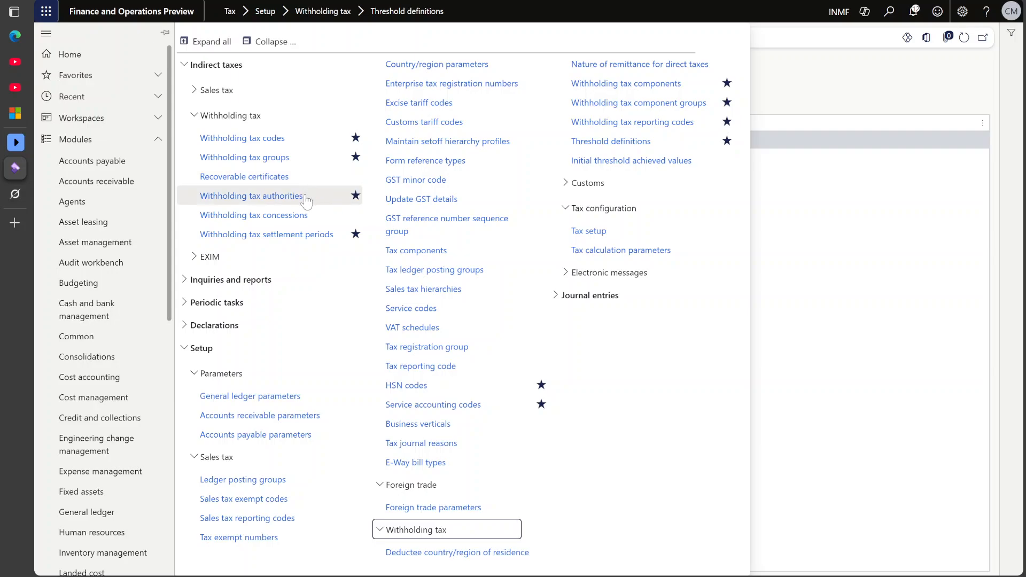
left_click(256, 196)
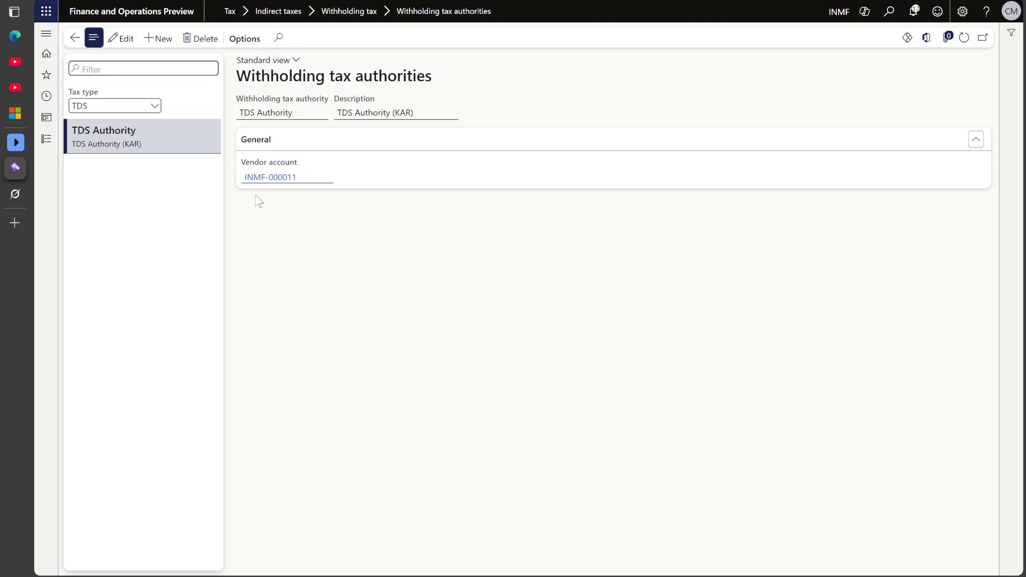
Check the TDS Authority record, and go to the Withholding tax settlement periods page of the Tax module
left_click_drag(72, 131, 136, 130)
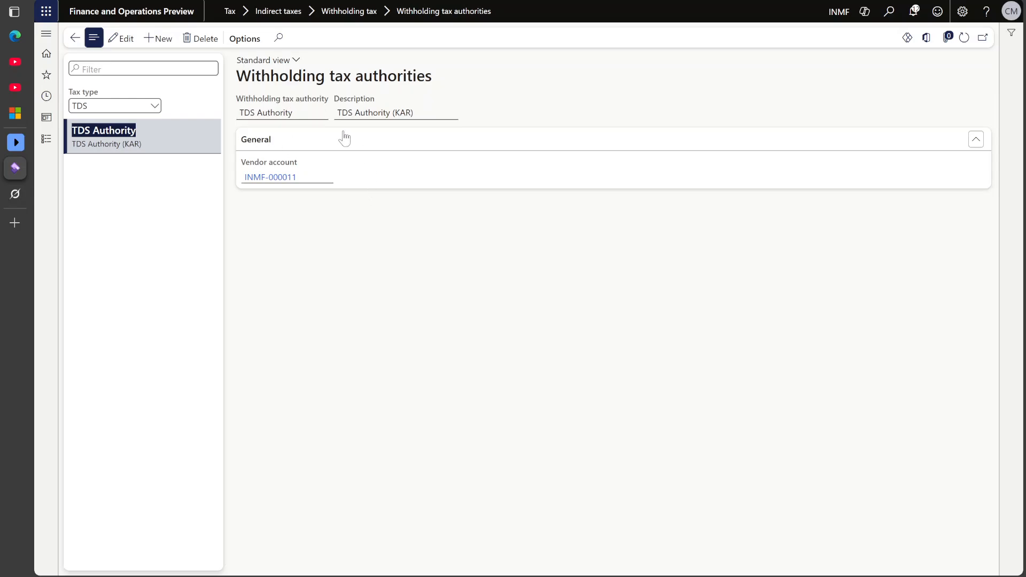
left_click(75, 38)
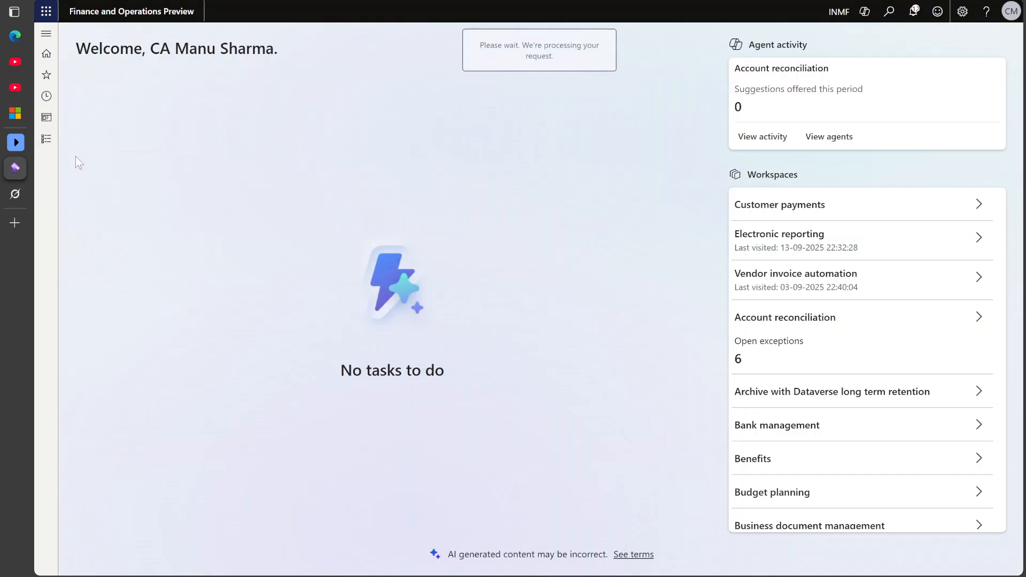
left_click(46, 139)
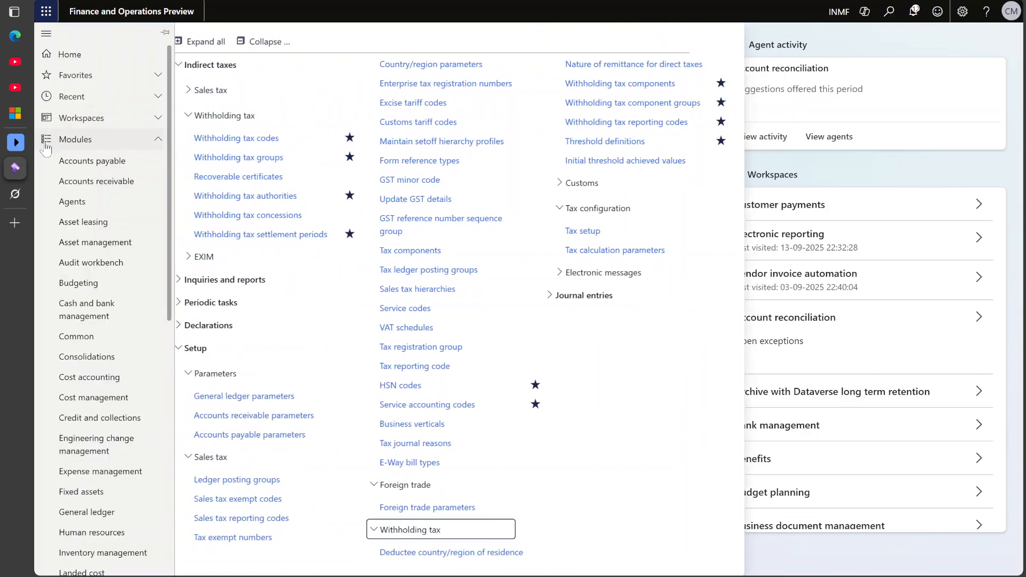
left_click(287, 235)
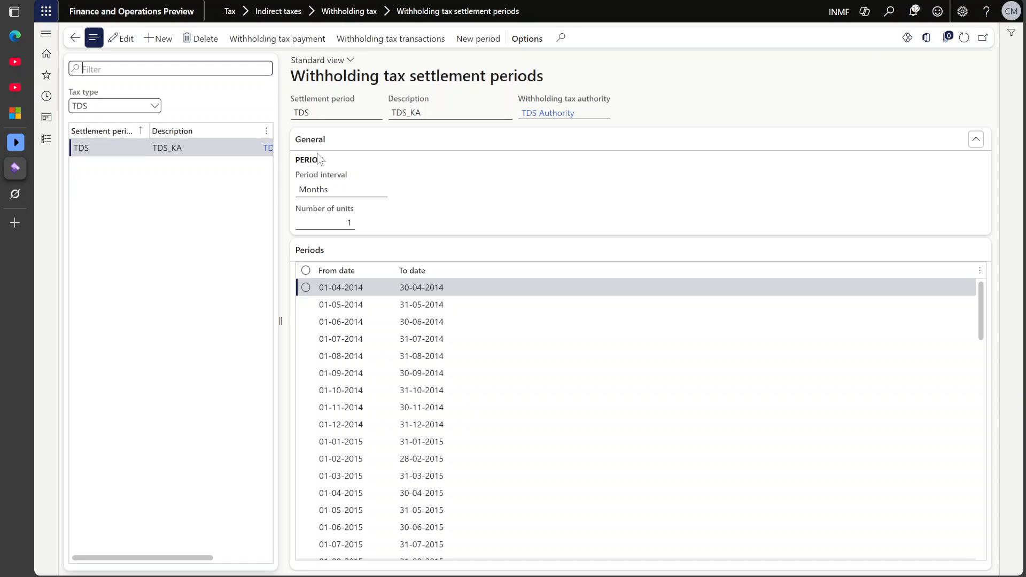
Go to the Withholding tax codes page and show only the 194J(a) code
left_click(43, 139)
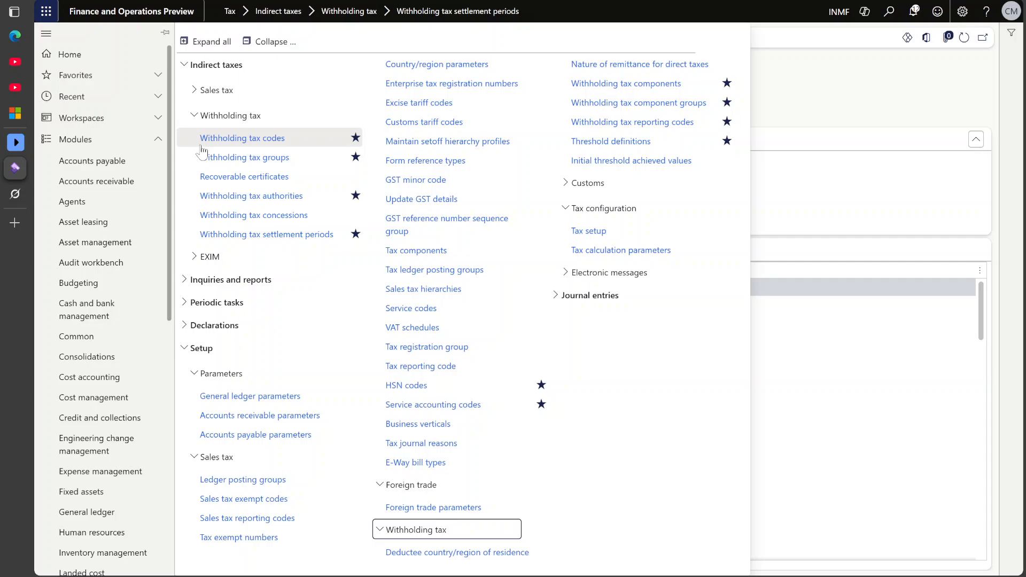
left_click(812, 115)
left_click(47, 140)
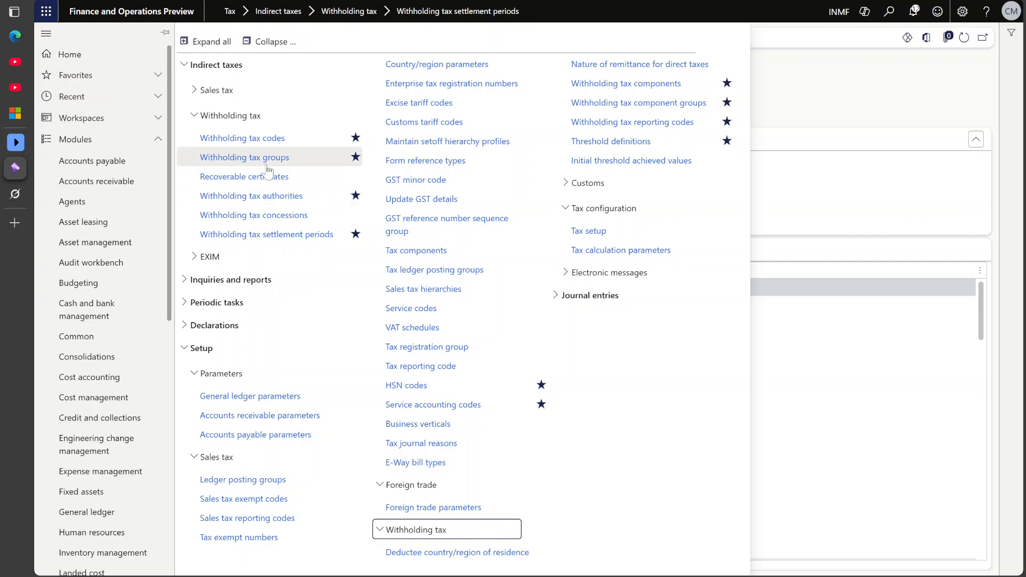
left_click(283, 140)
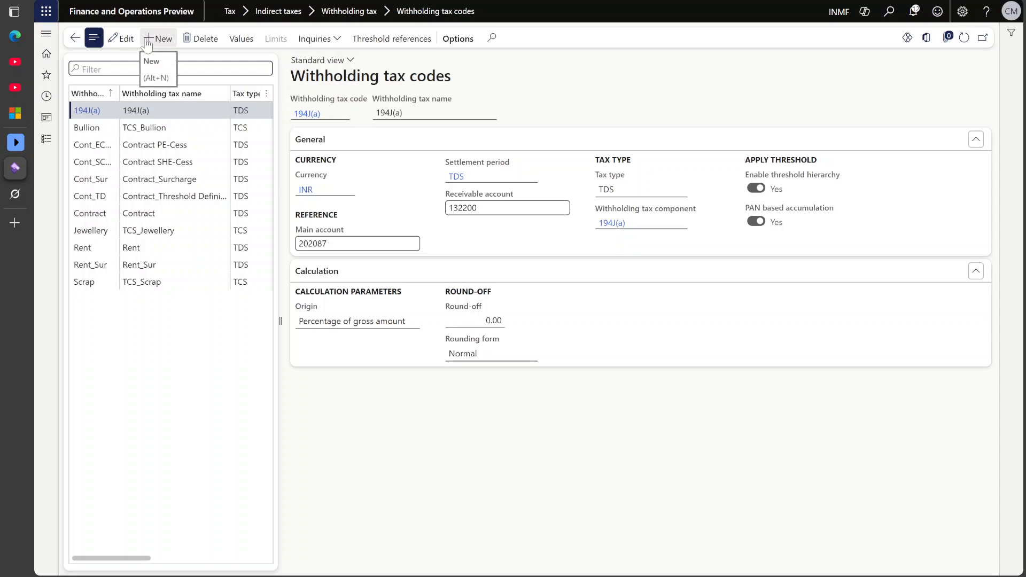
left_click(293, 117)
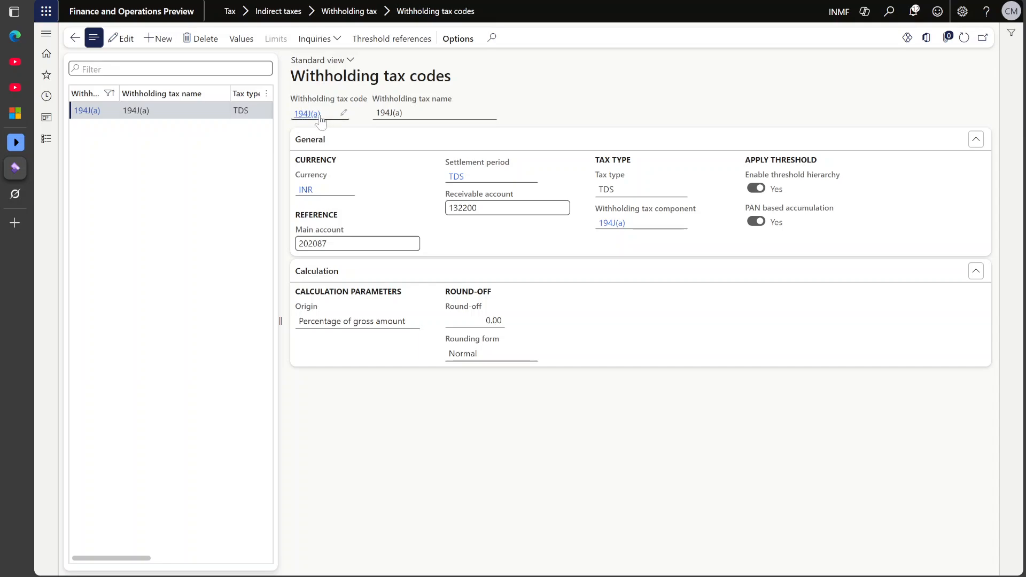
left_click_drag(321, 114, 280, 115)
left_click(582, 118)
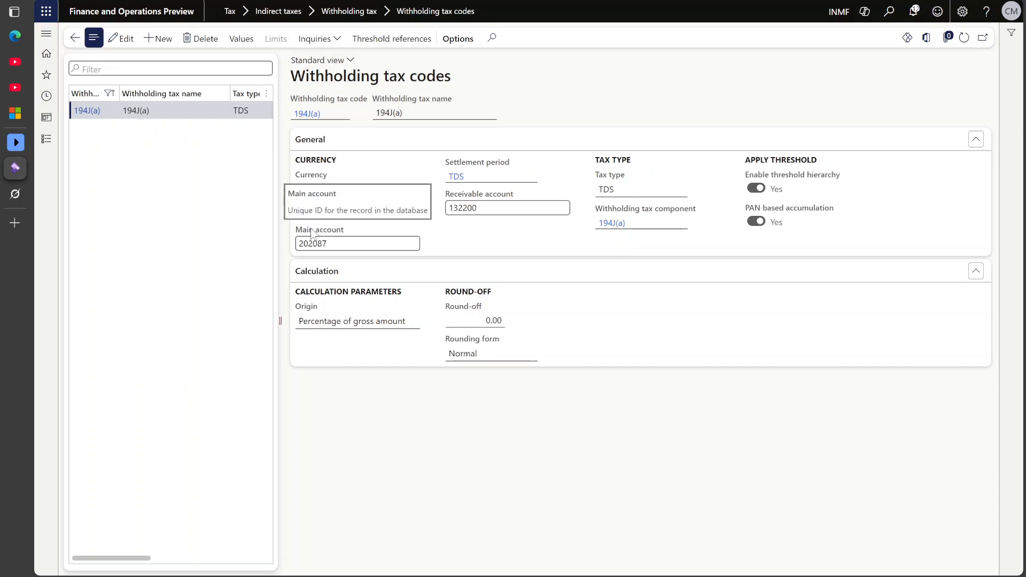
View the details of the 194J(a) code's main account, check its posting type, and return to the tax code
left_click_drag(302, 232, 333, 234)
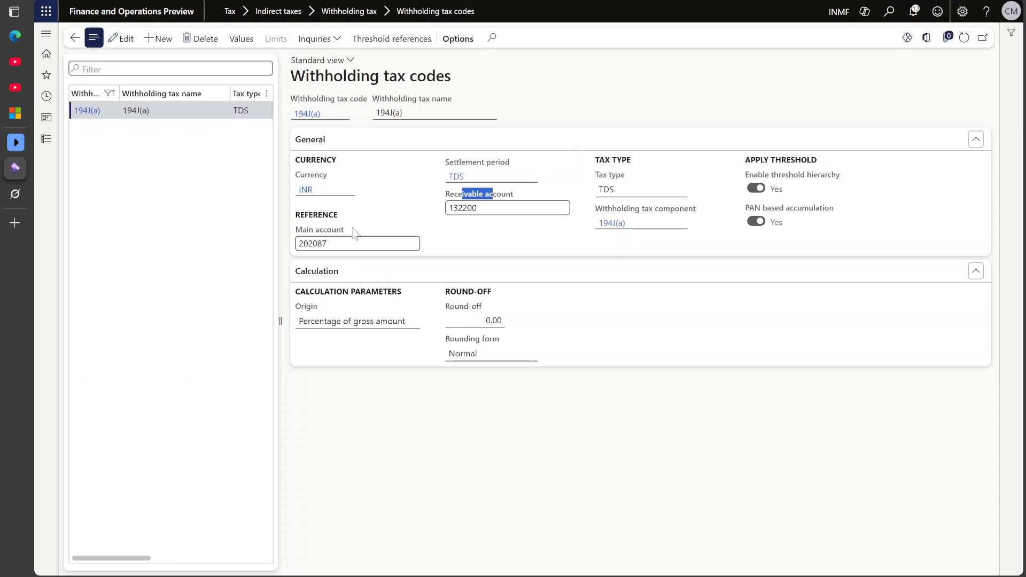
left_click_drag(341, 232, 301, 236)
left_click(394, 240)
right_click(394, 243)
left_click(434, 323)
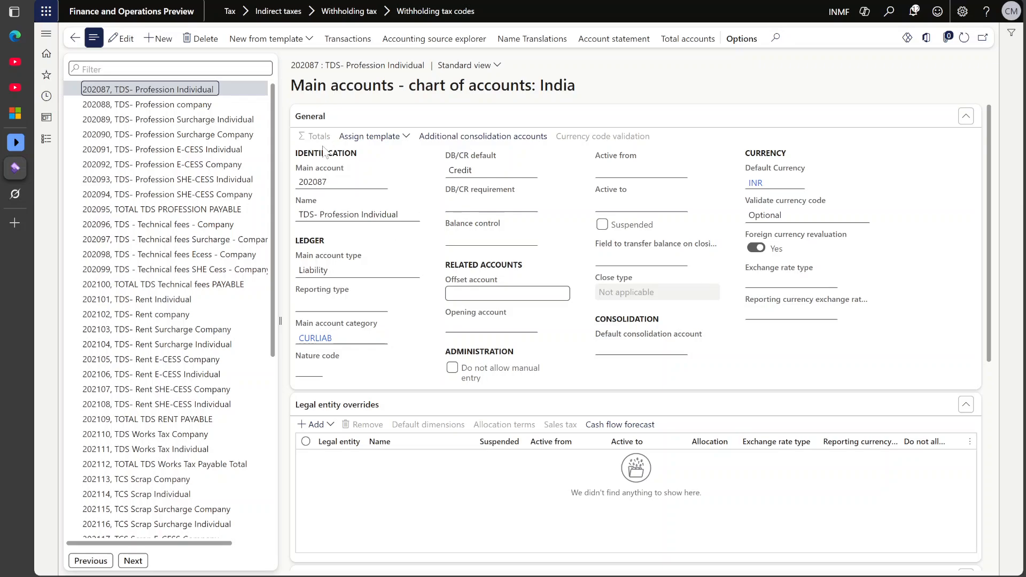
scroll(534, 411, "down", 5)
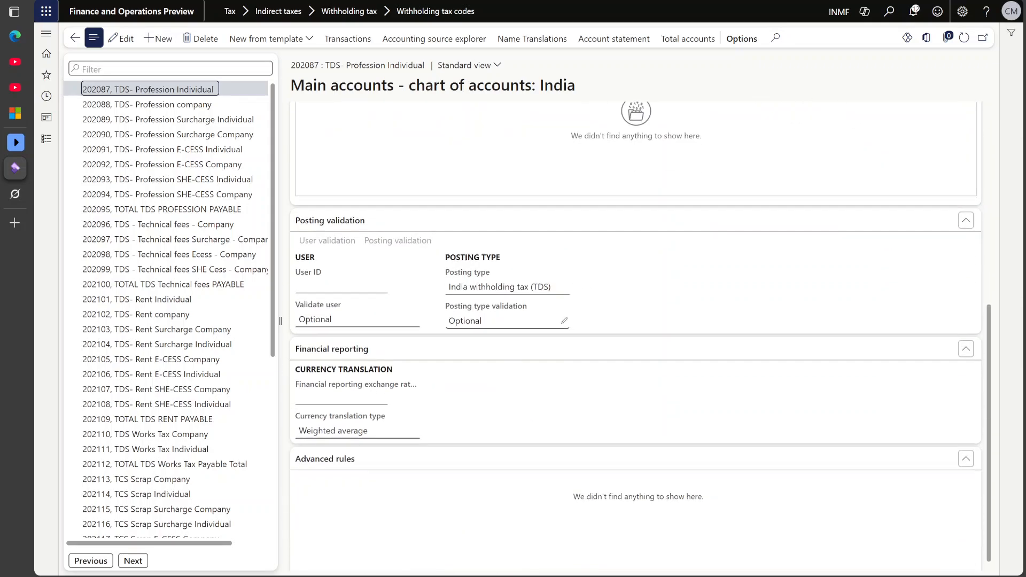
left_click_drag(449, 287, 537, 287)
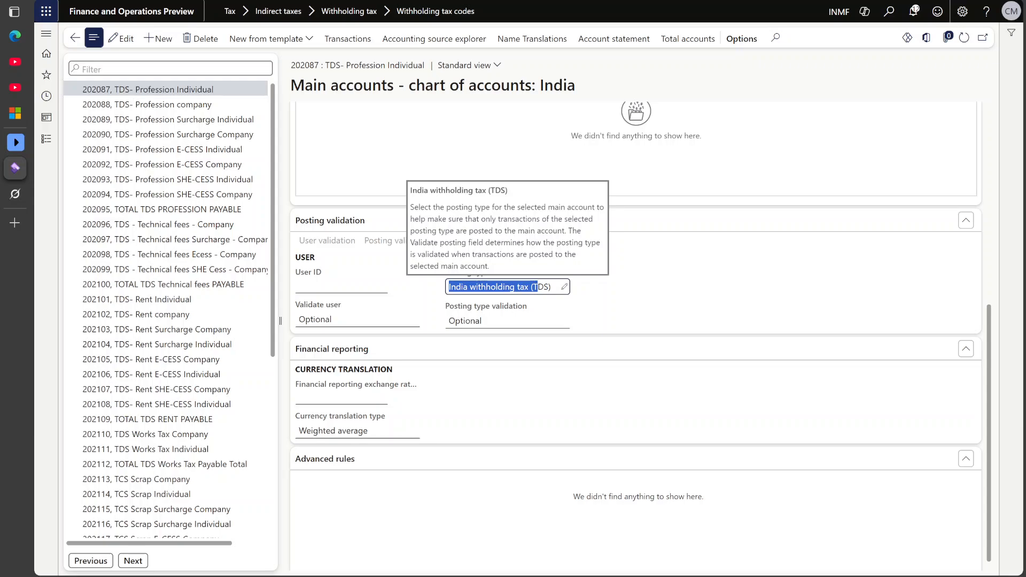
left_click(75, 38)
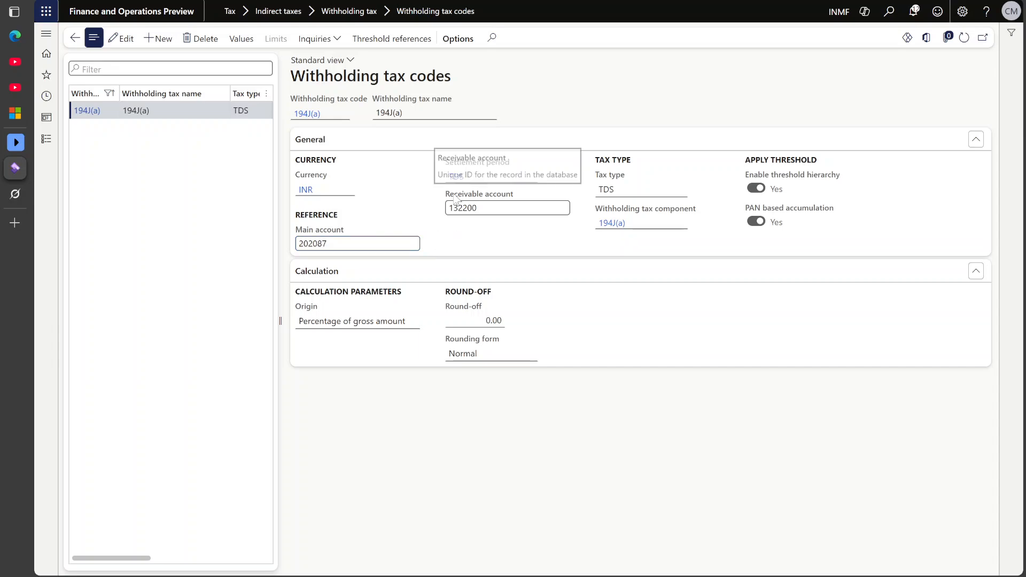
View the details of the 194J(a) code's receivable account, check its posting type, and return to the tax code
left_click_drag(454, 194, 526, 196)
right_click(507, 208)
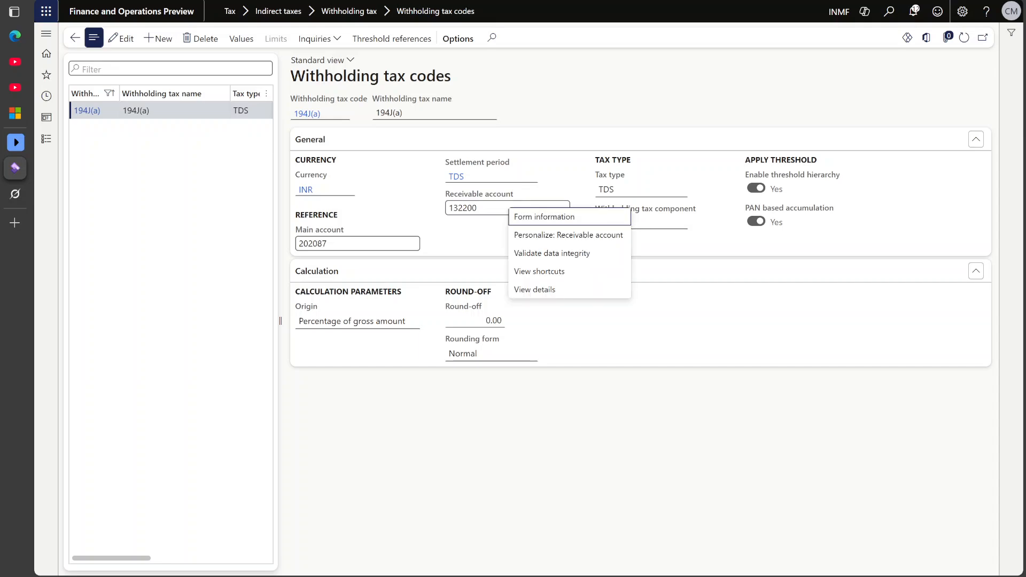
left_click(553, 291)
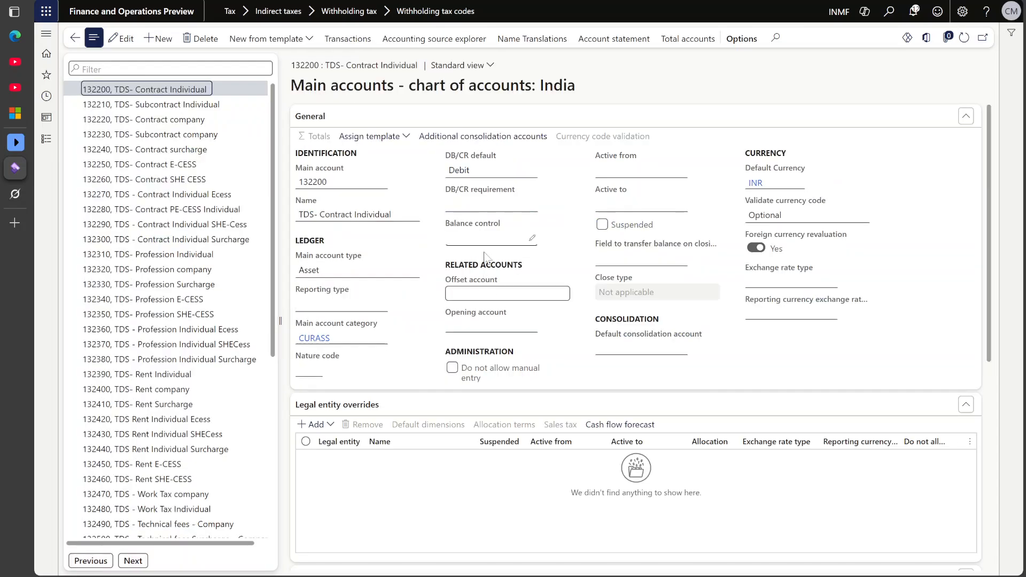
scroll(489, 331, "down", 10)
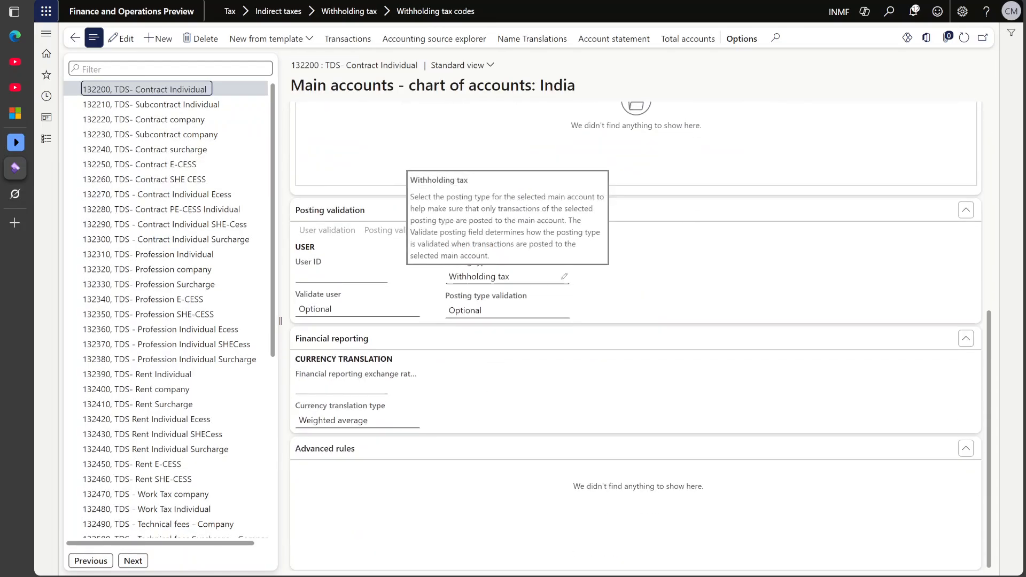
left_click(488, 277)
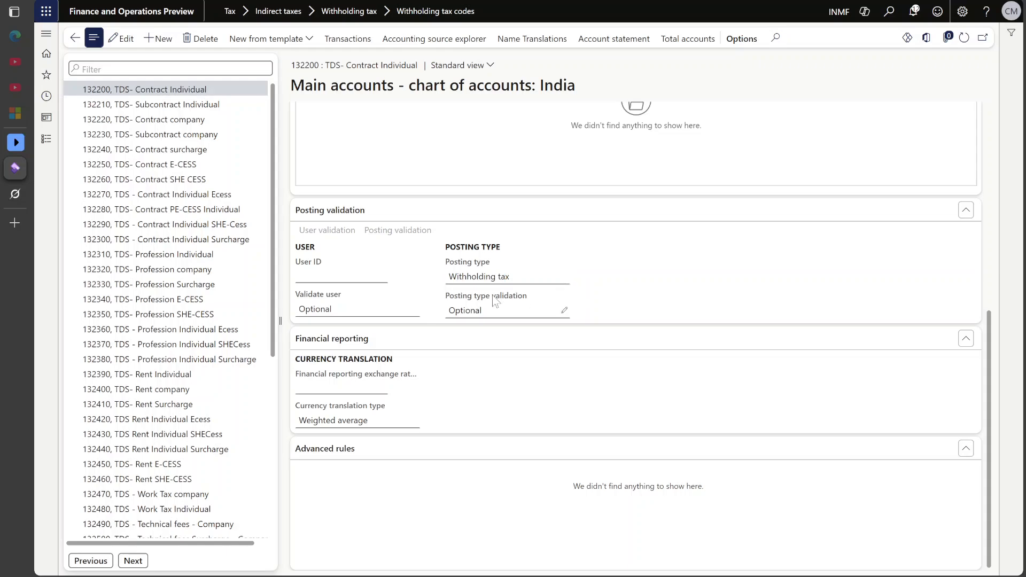
scroll(494, 302, "up", 10)
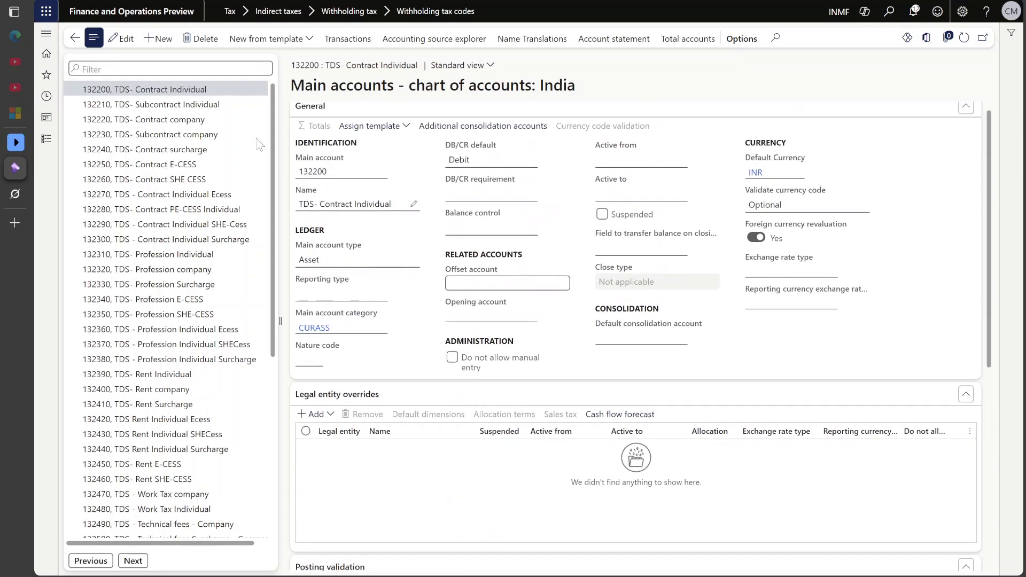
left_click(73, 37)
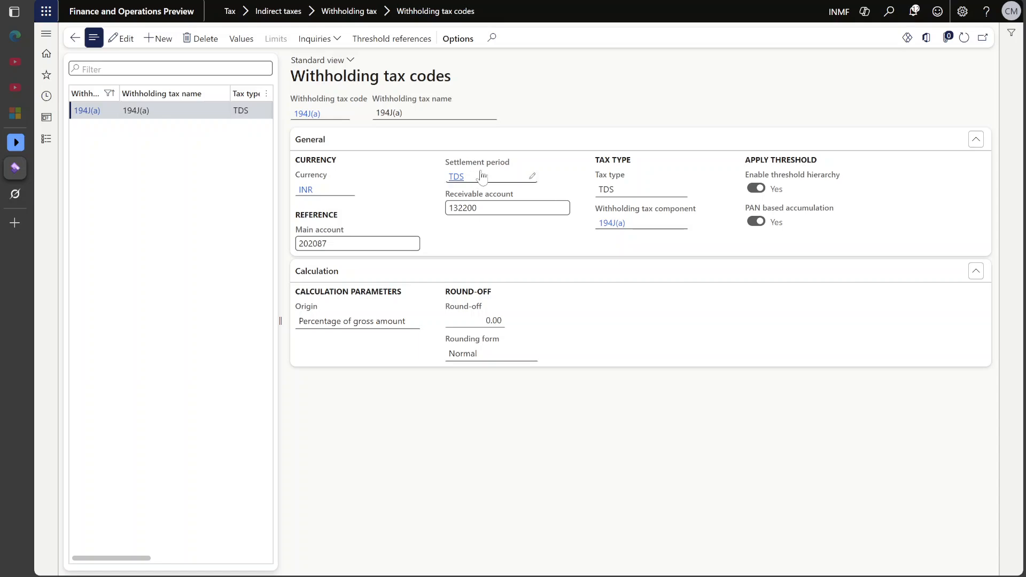
Put the 194J(a) tax code in edit mode and check its tax type and withholding tax component
left_click(684, 189)
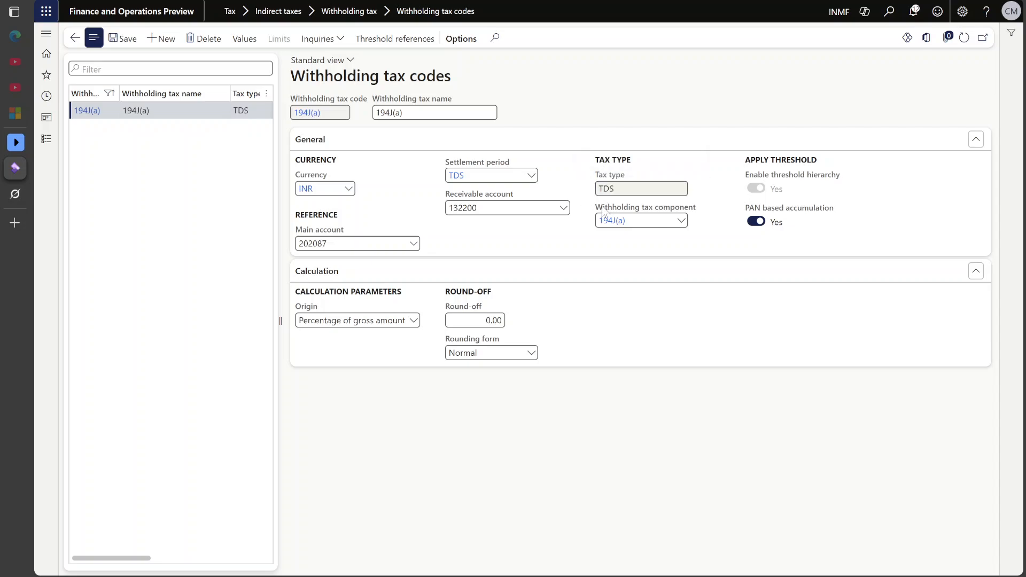
left_click_drag(603, 207, 696, 213)
left_click(700, 214)
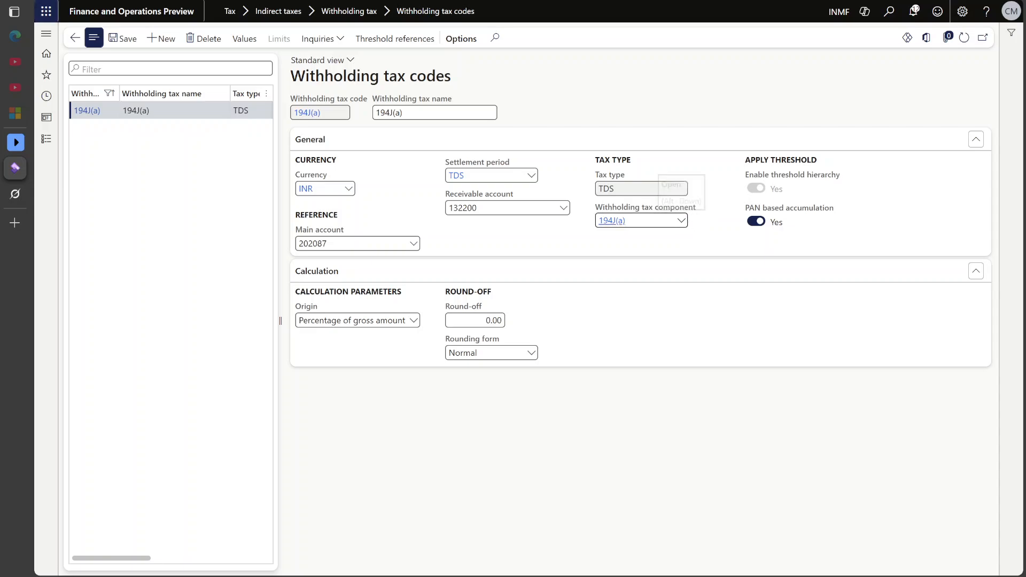
left_click_drag(638, 221, 572, 228)
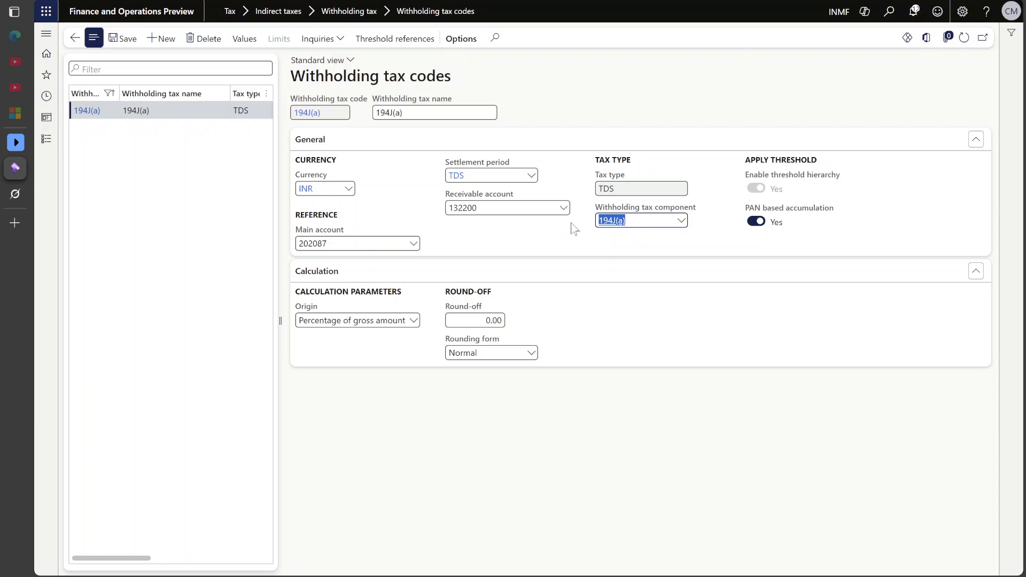
left_click(573, 229)
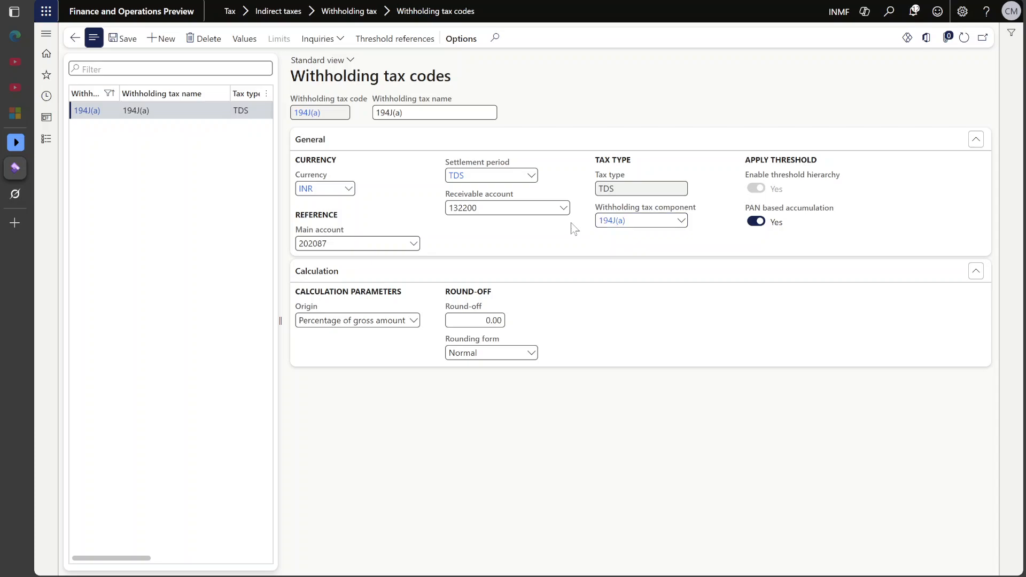
left_click_drag(633, 221, 587, 230)
left_click(566, 236)
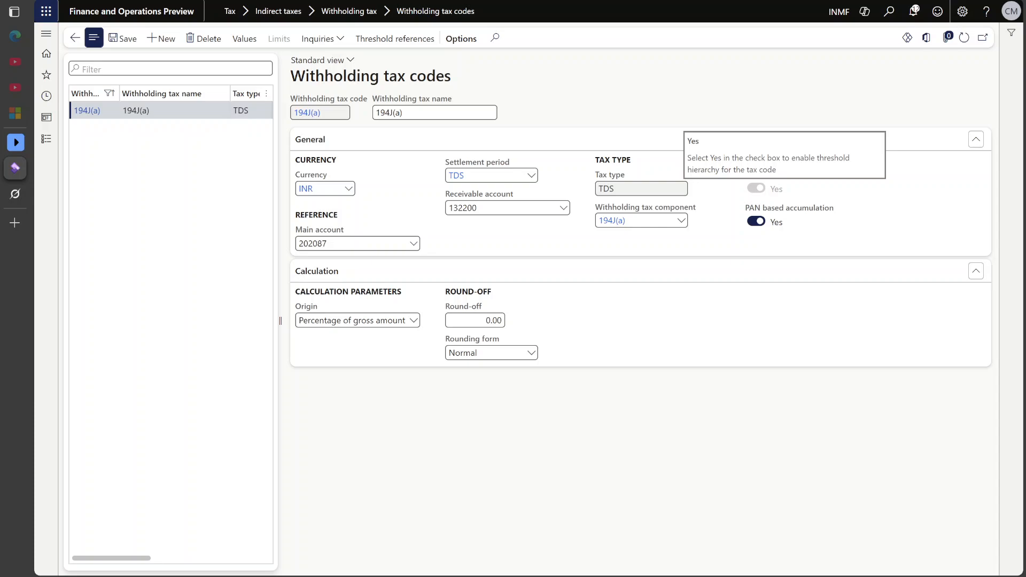
Turn PAN based accumulation off for the 194J(a) code, save, and switch it back to Yes
left_click(755, 221)
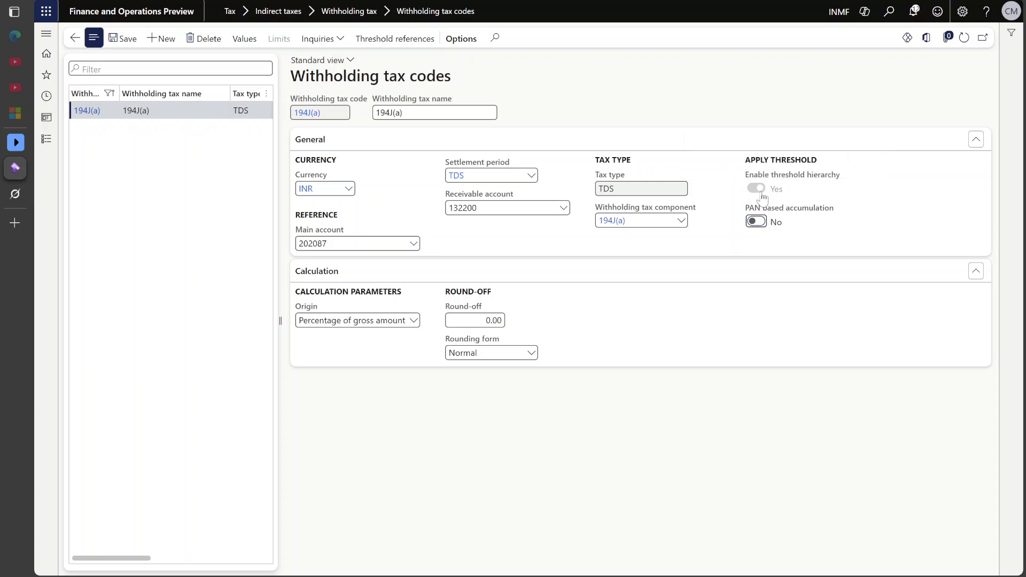
left_click(122, 38)
left_click_drag(748, 174, 840, 175)
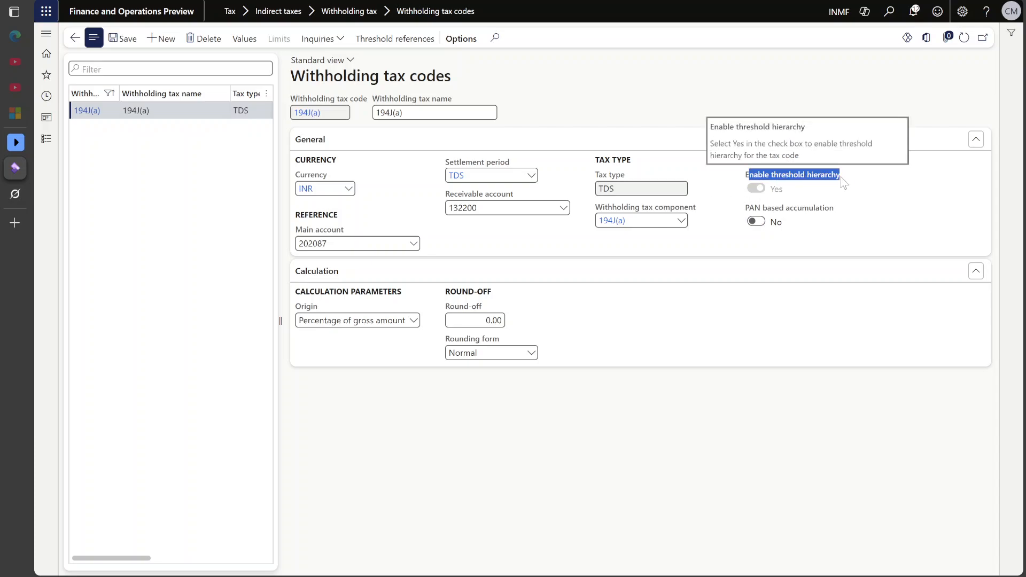
left_click(757, 222)
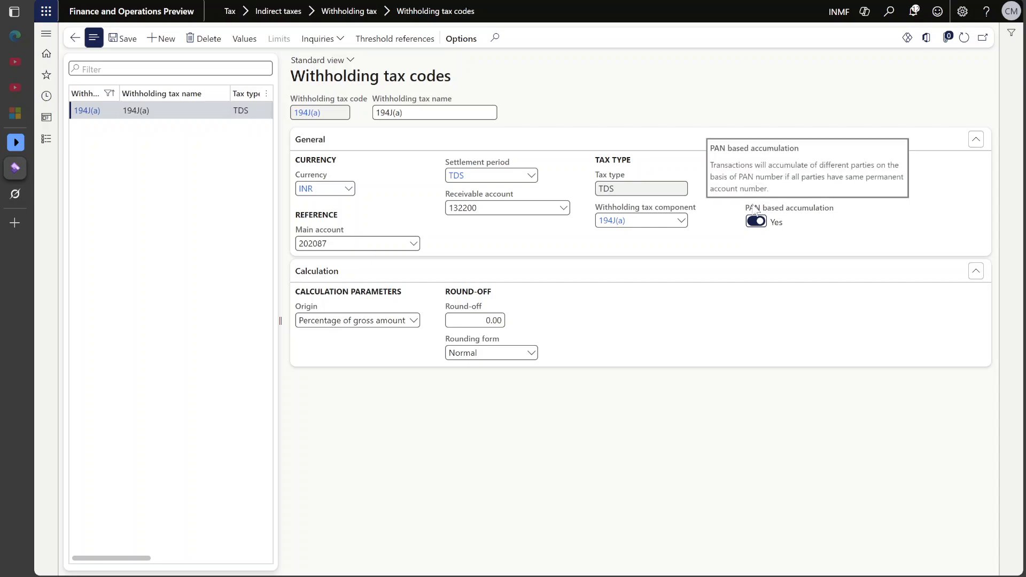
left_click_drag(755, 209, 854, 215)
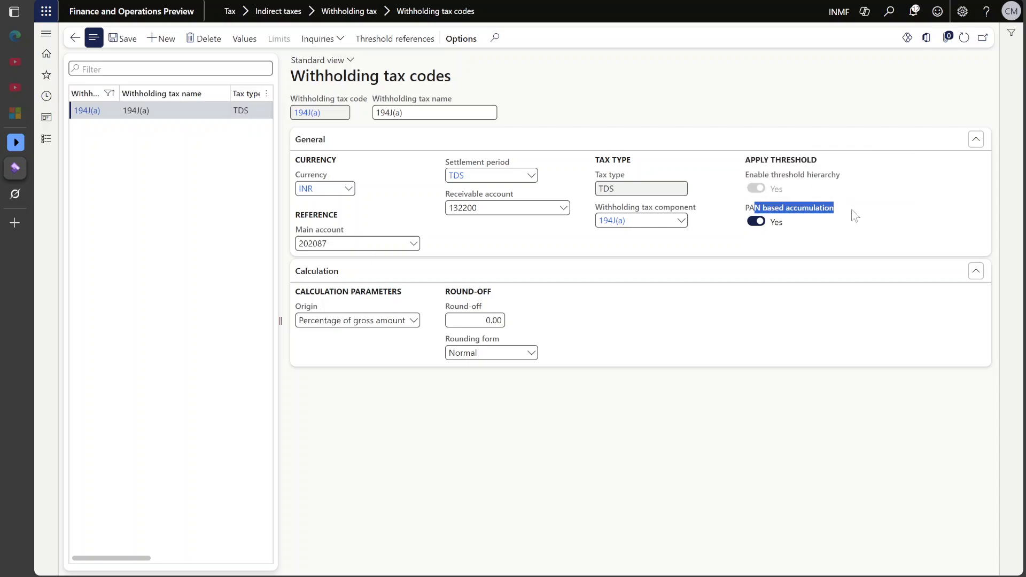
left_click(857, 231)
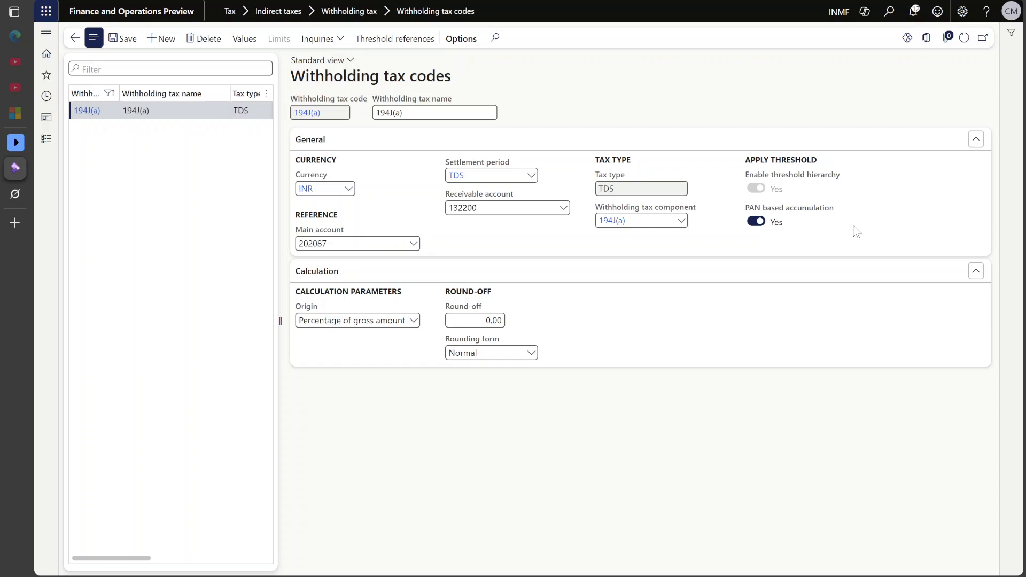
Inspect the 194J(a) code's threshold references and its first cumulative level in the threshold designer, and return to the references
mouse_move(780, 181)
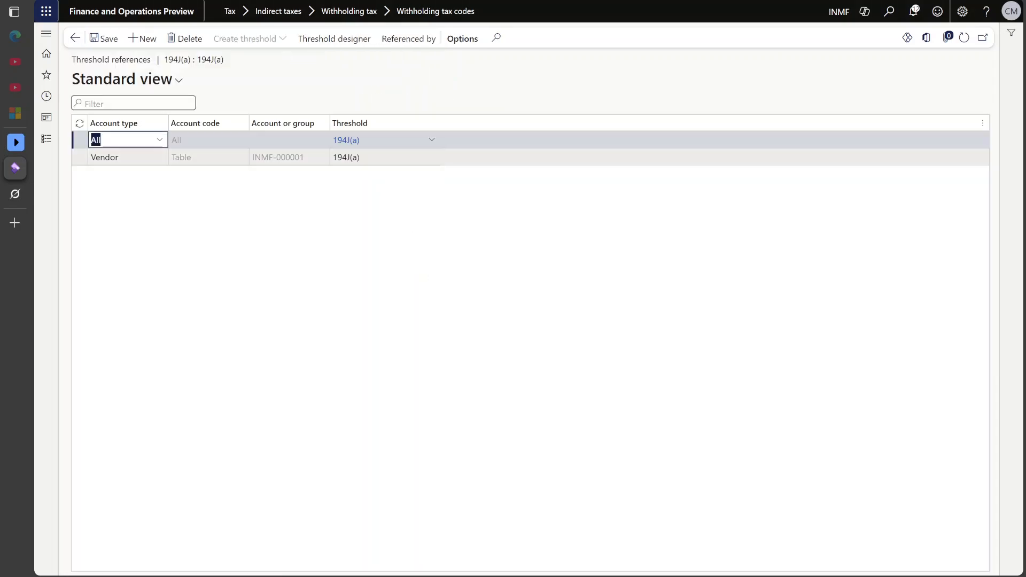
left_click(351, 141)
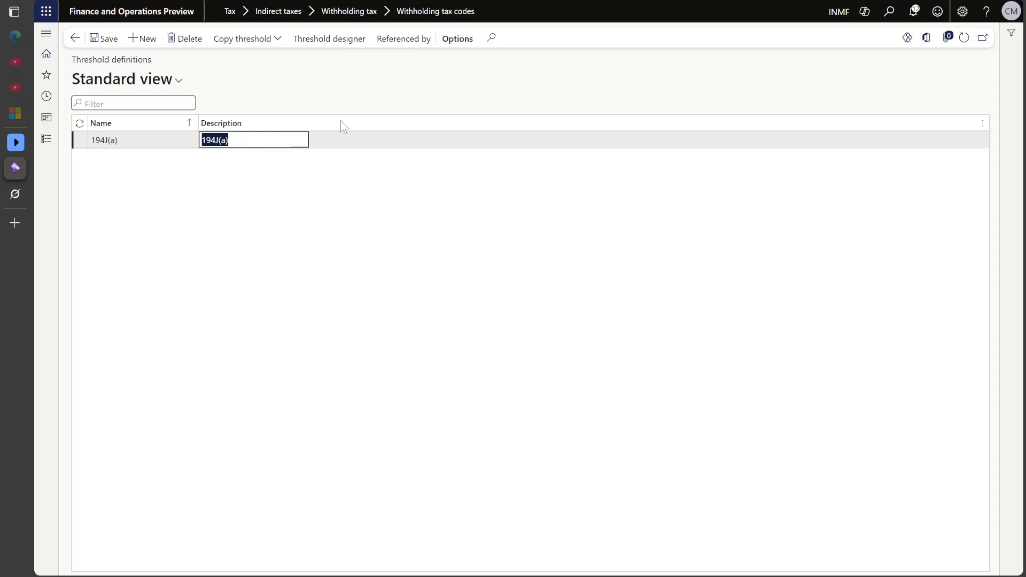
left_click(337, 39)
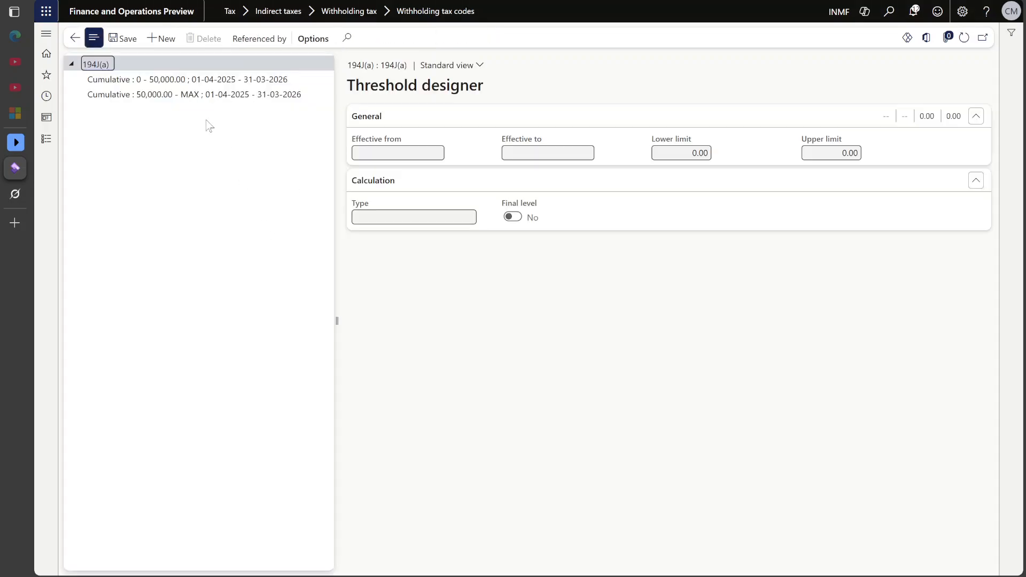
left_click(176, 80)
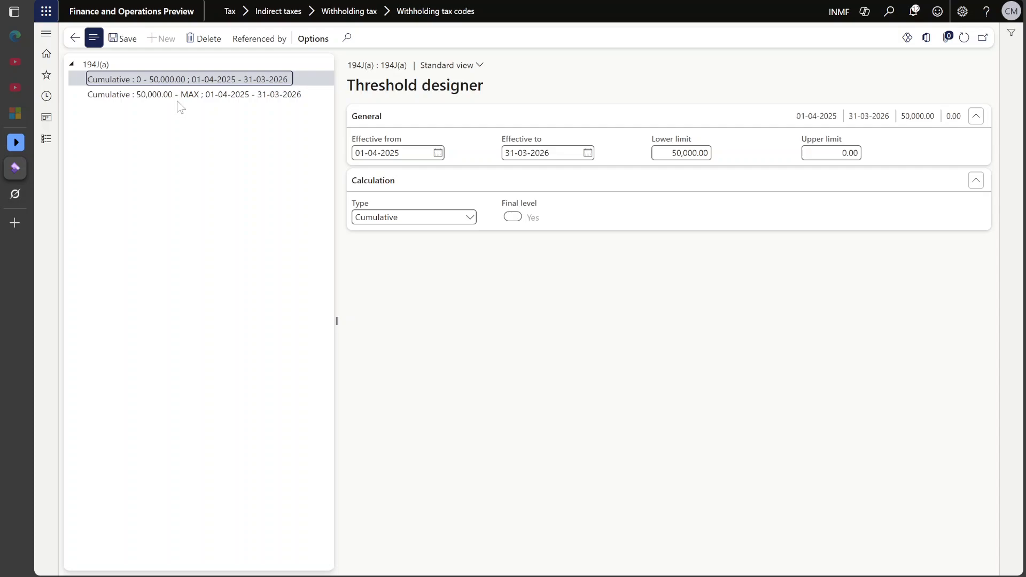
left_click(74, 38)
left_click(74, 38)
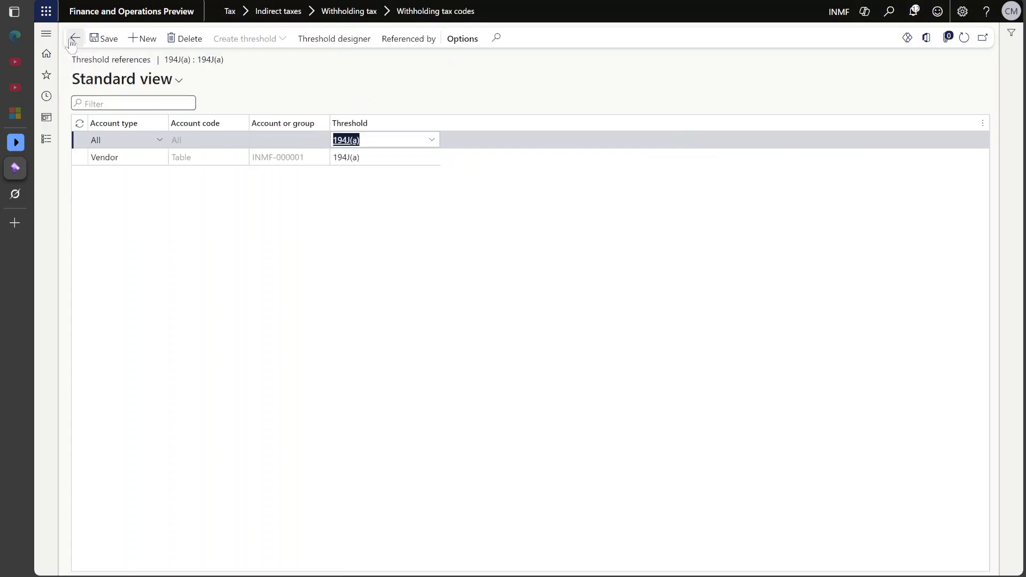
Return to the 194J(a) tax code, open its values, widen the PAN non availability % column, and go back
left_click(70, 39)
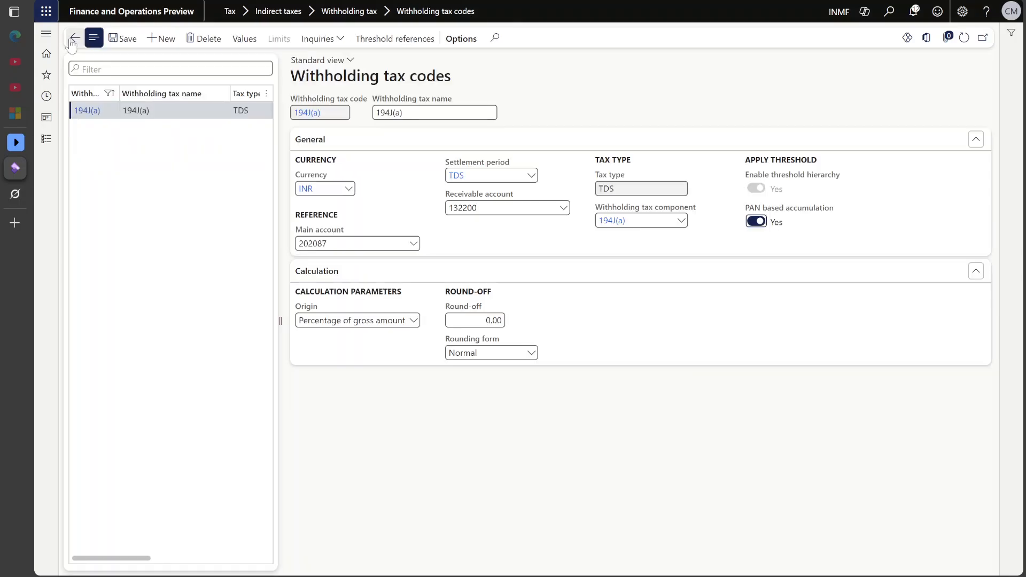
left_click_drag(769, 175, 798, 178)
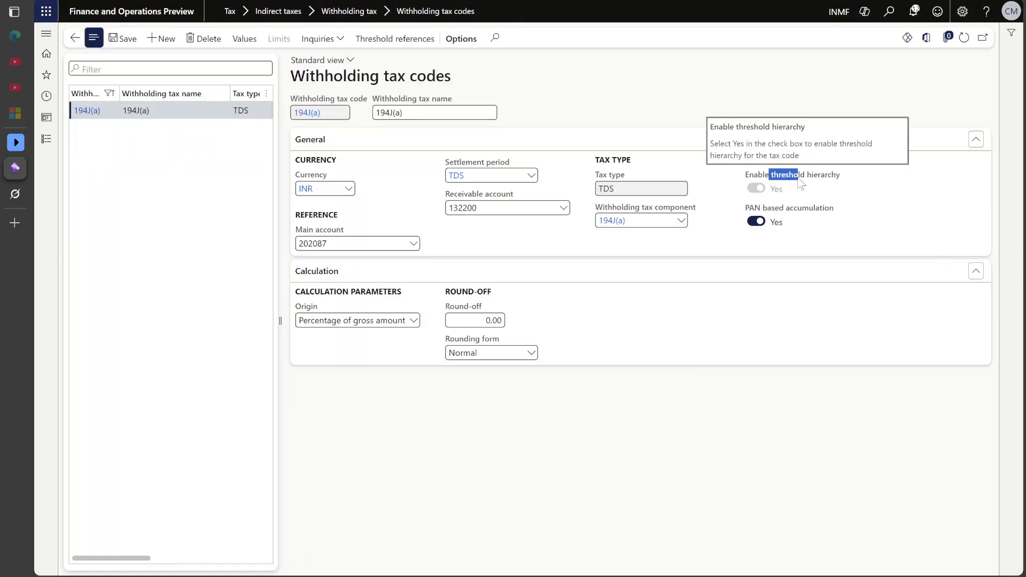
left_click(249, 47)
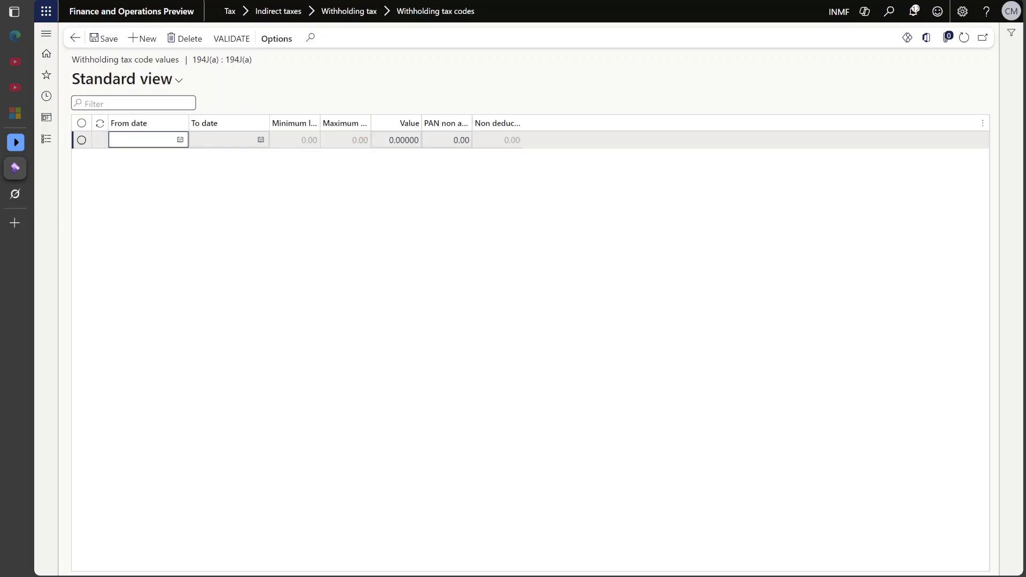
left_click_drag(410, 140, 380, 141)
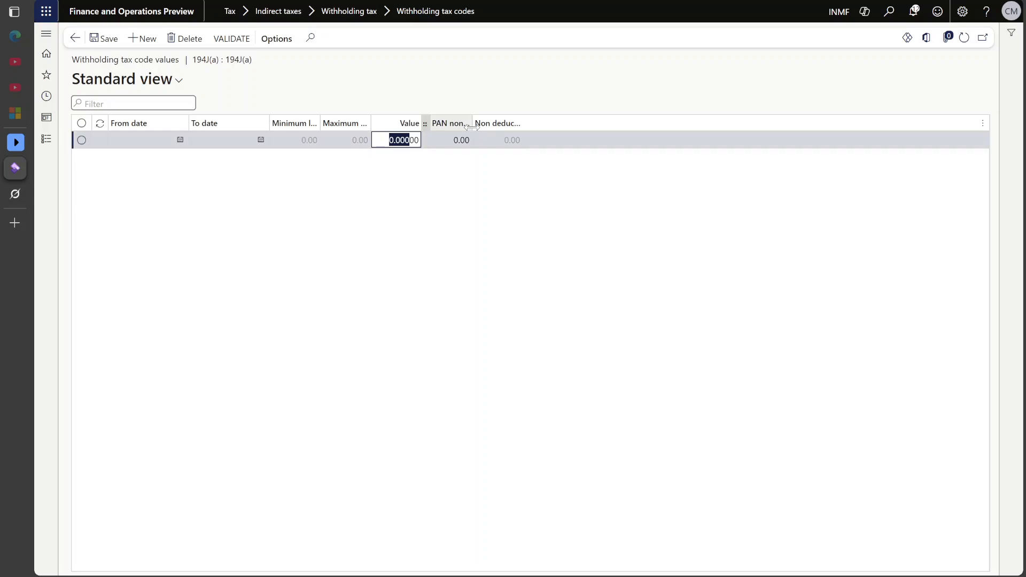
left_click_drag(472, 123, 612, 124)
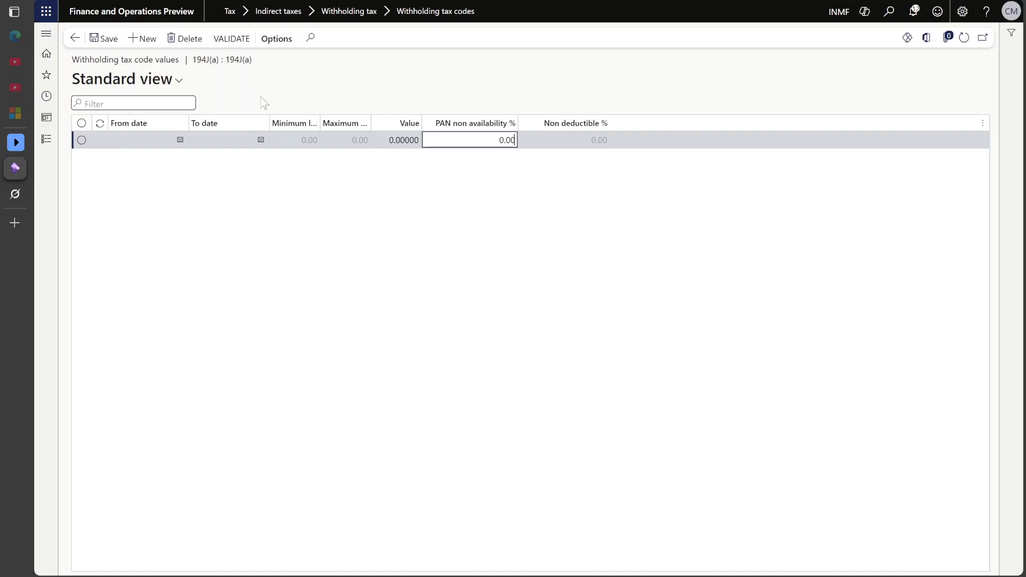
left_click(76, 39)
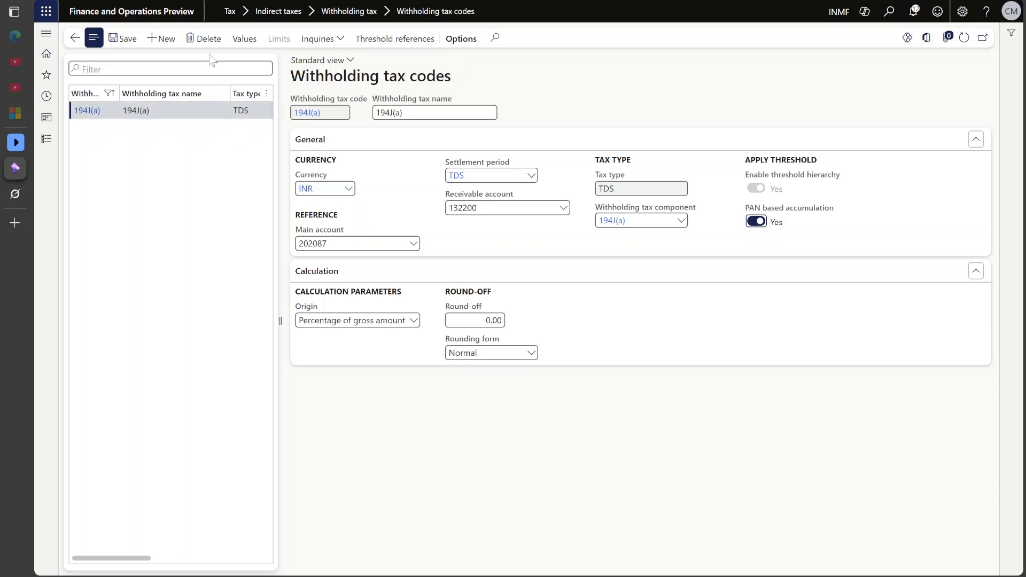
Check the 194J(a) code's values once more and review its threshold hierarchy and PAN based accumulation settings
left_click(244, 39)
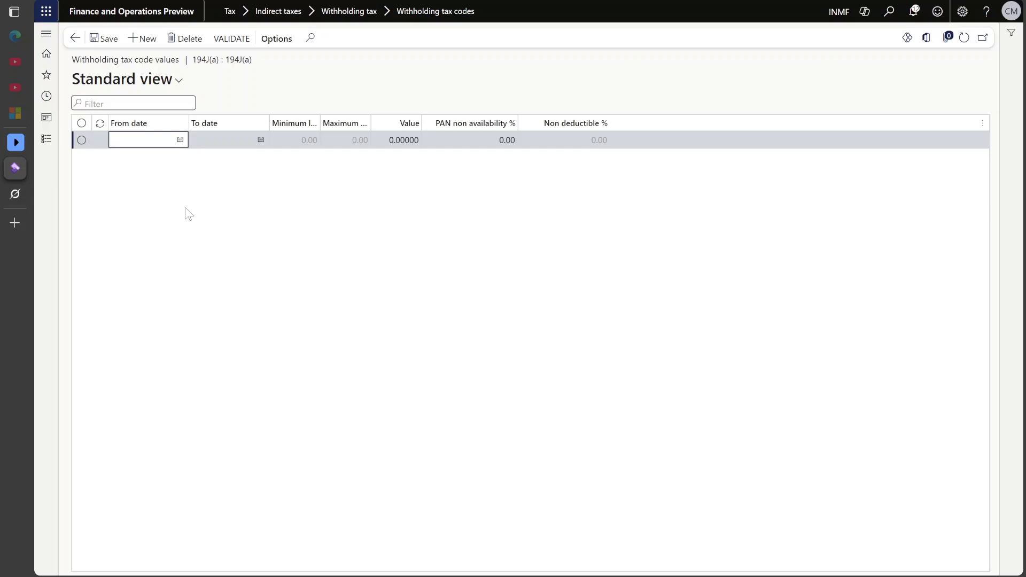
left_click(75, 38)
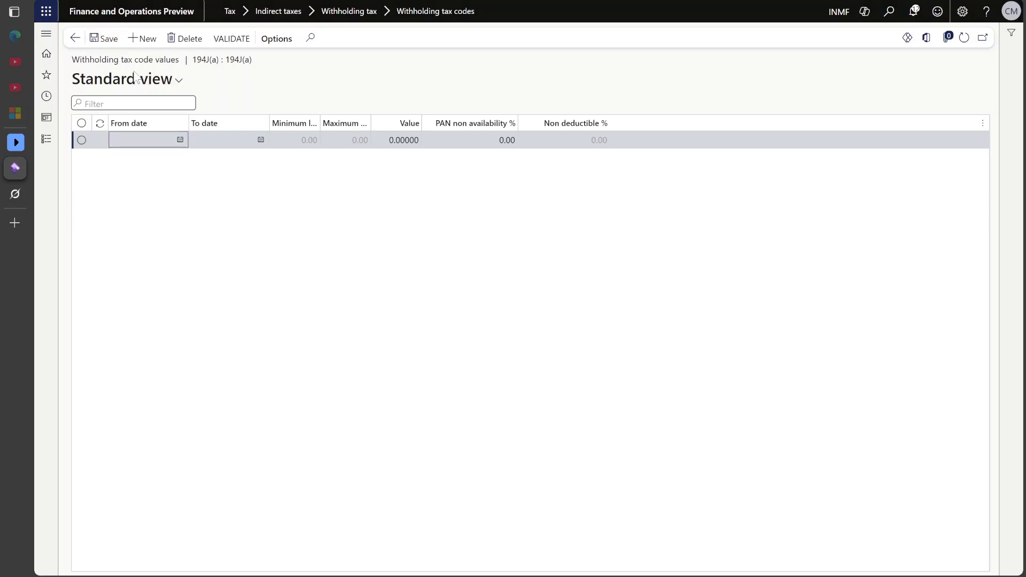
mouse_move(769, 181)
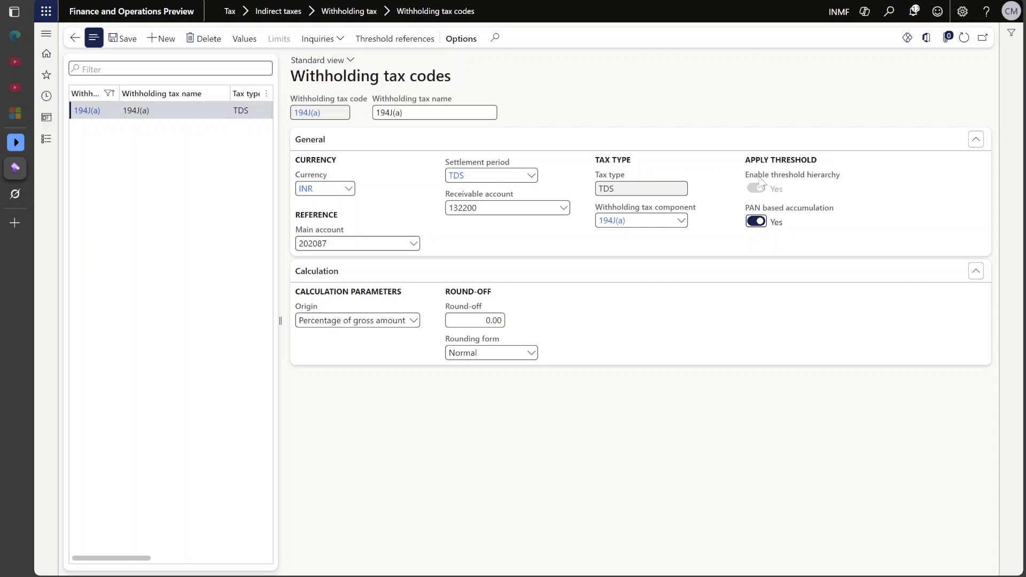
left_click_drag(757, 174, 817, 183)
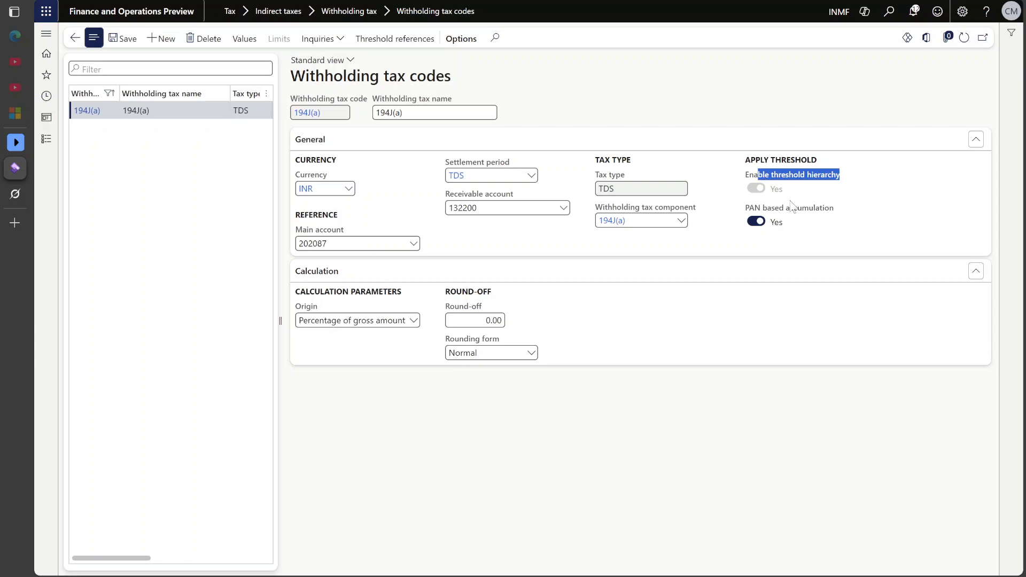
left_click_drag(762, 210, 822, 211)
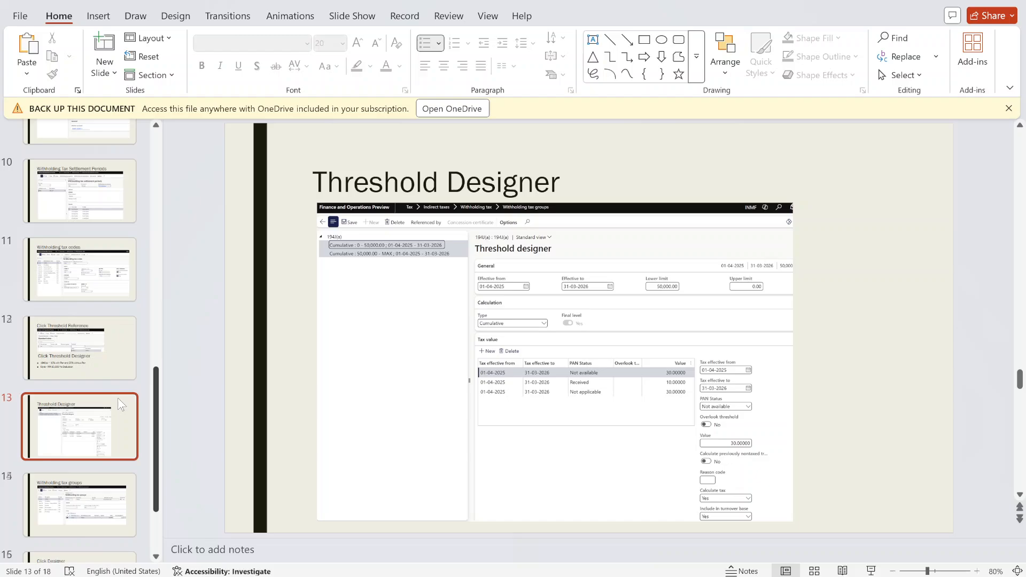
In PowerPoint, add the bullet "Company A and it has 2 branches" below the INR 50,000 bullet on the Click Threshold Reference slide
scroll(90, 454, "down", 2)
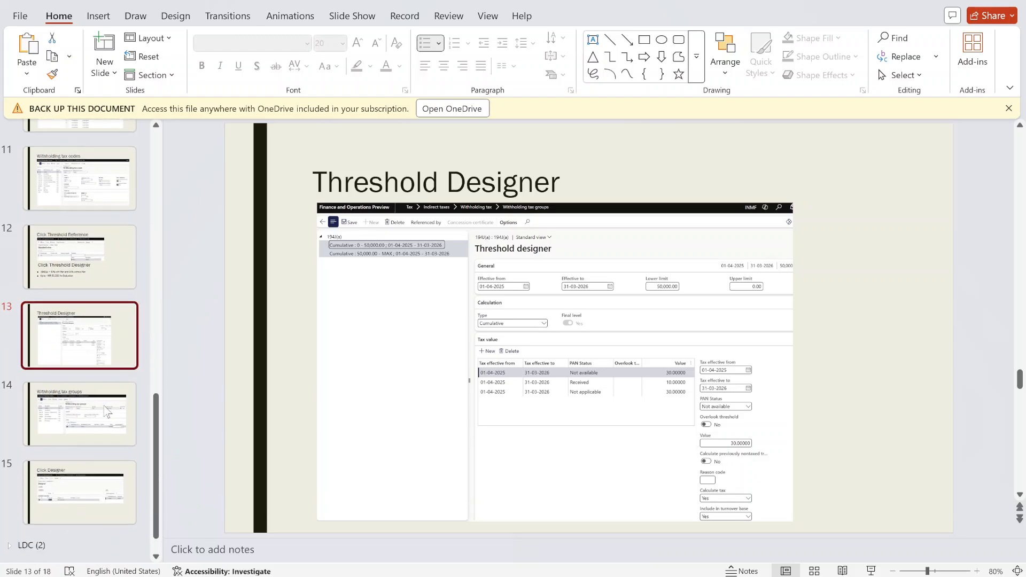
scroll(90, 454, "up", 2)
left_click(83, 307)
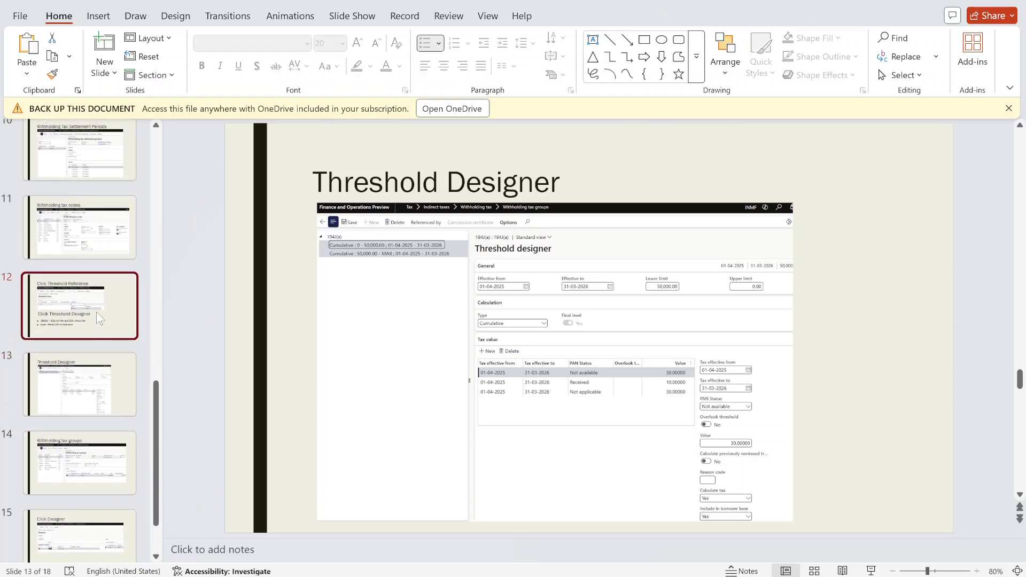
left_click(419, 458)
left_click_drag(407, 458, 456, 458)
left_click(547, 458)
key("Return")
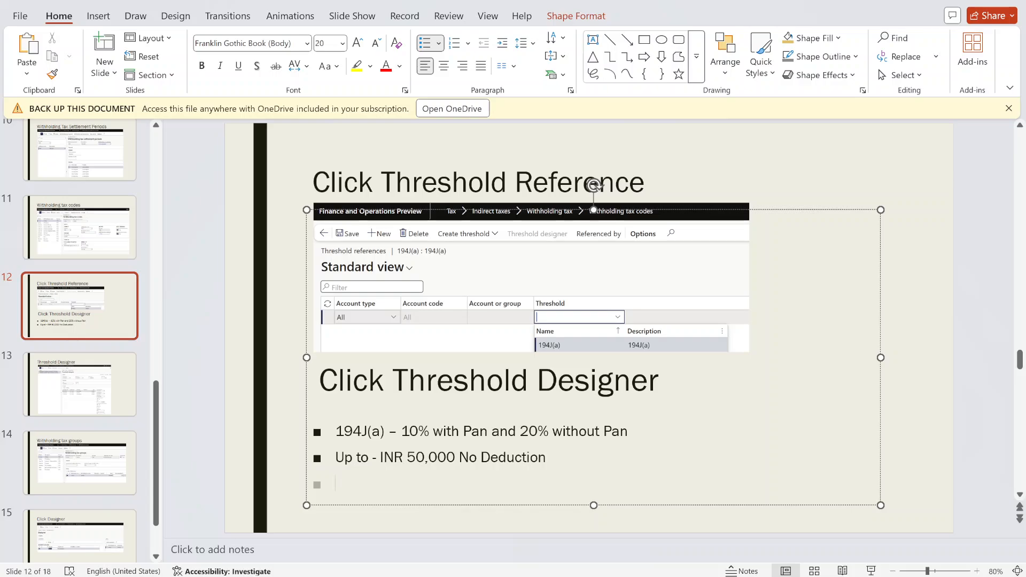
type("Company A")
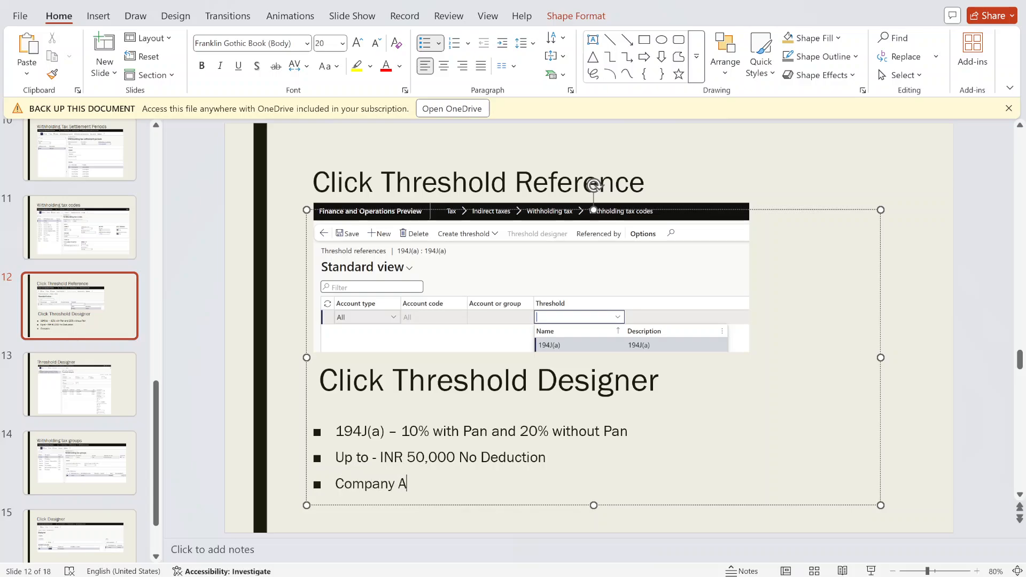
type(" and i")
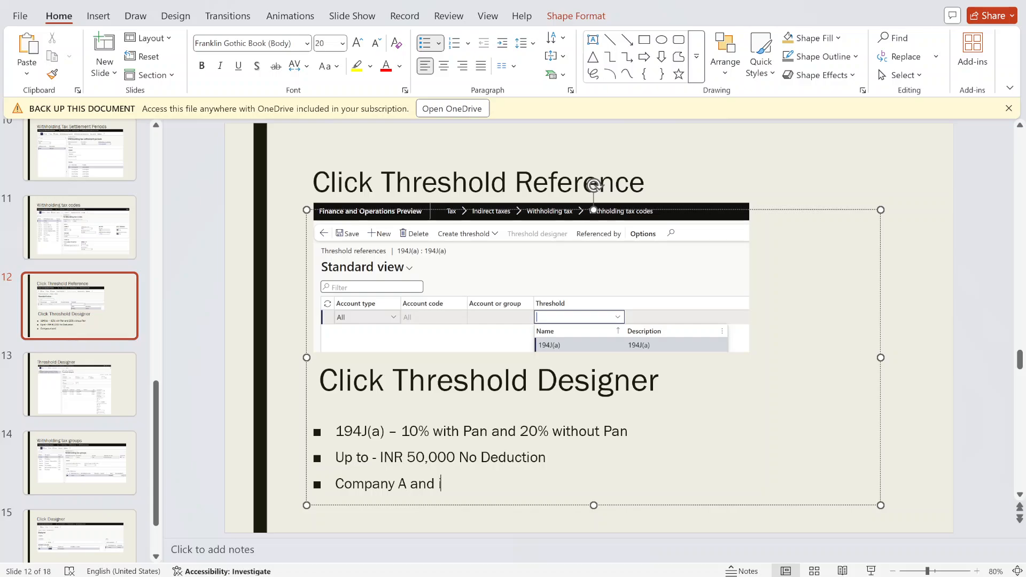
type("t has 2 branc")
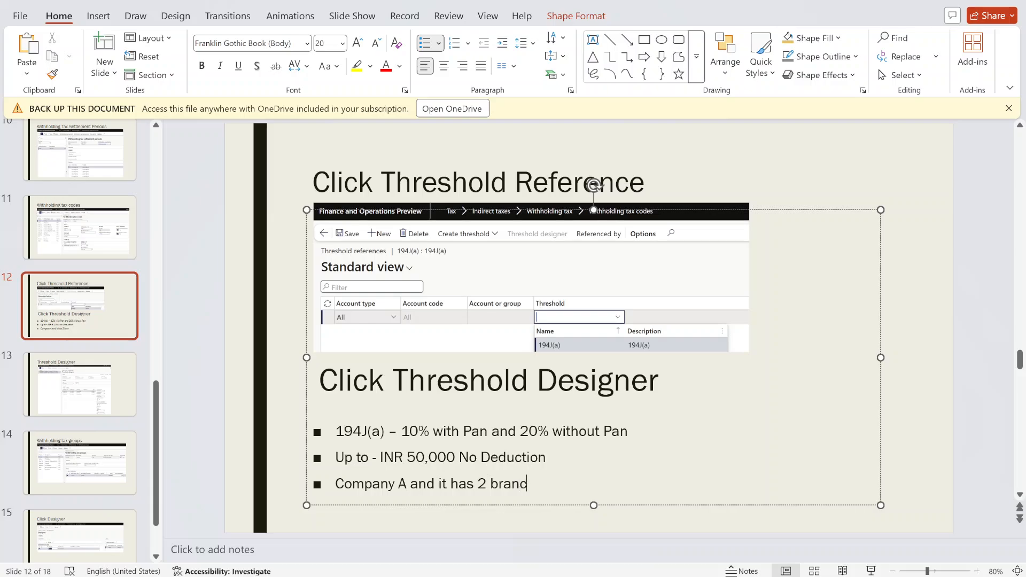
type("hes")
left_click_drag(552, 483, 335, 484)
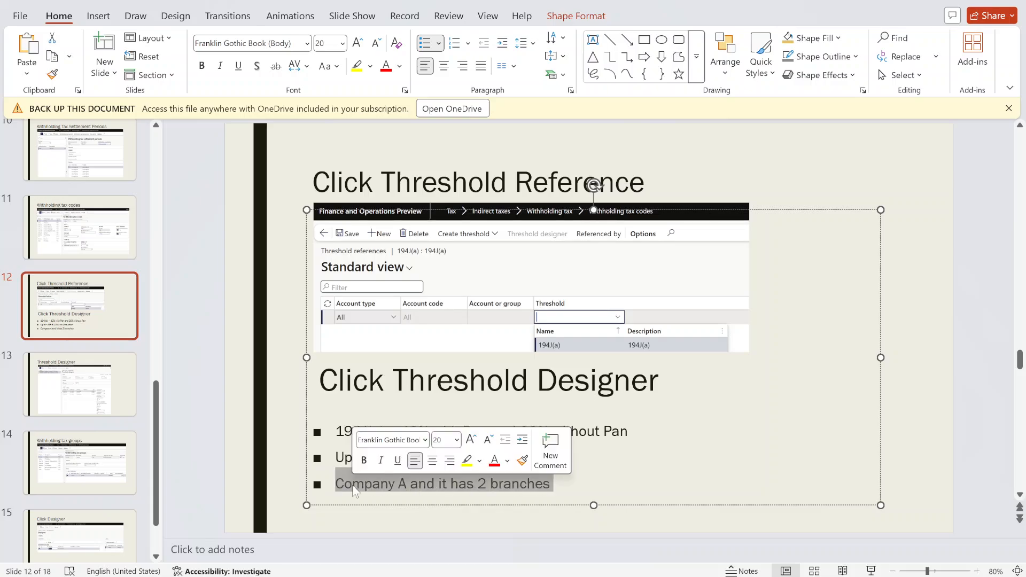
left_click(395, 488)
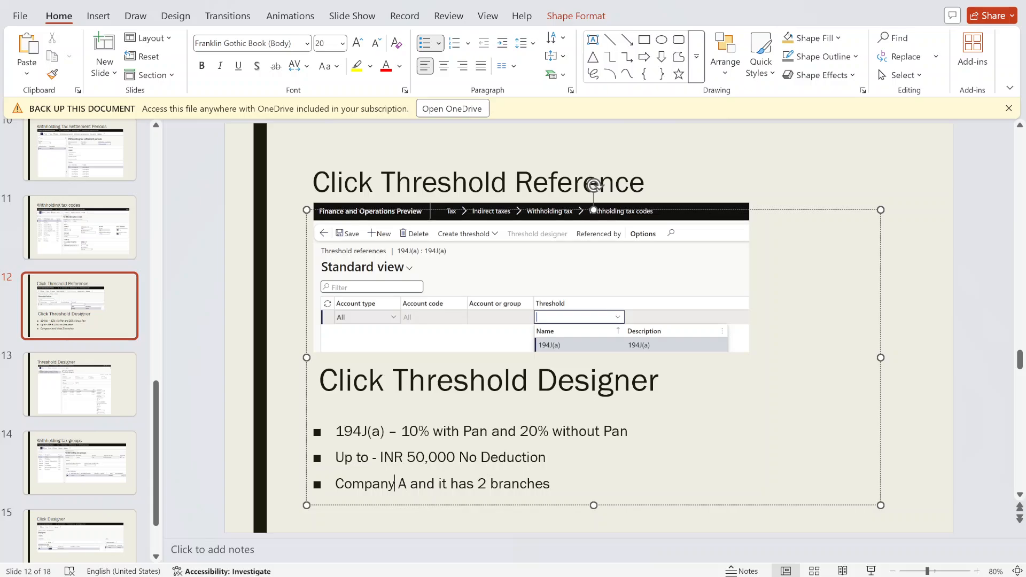
double_click(432, 457)
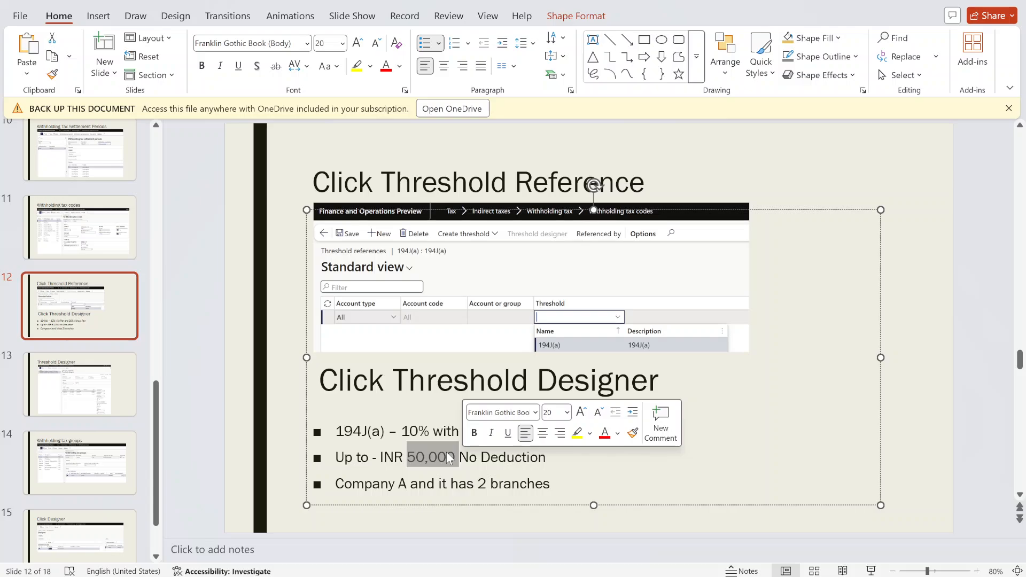
Switch back to Finance and Operations and review the PAN based accumulation setting of the 194J(a) tax code
key("alt+Tab")
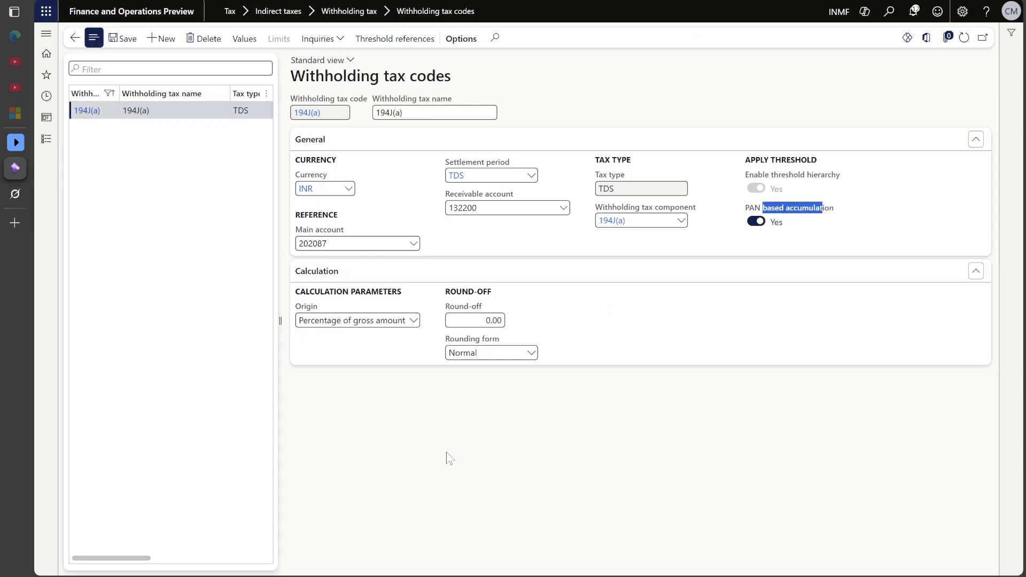
left_click(681, 331)
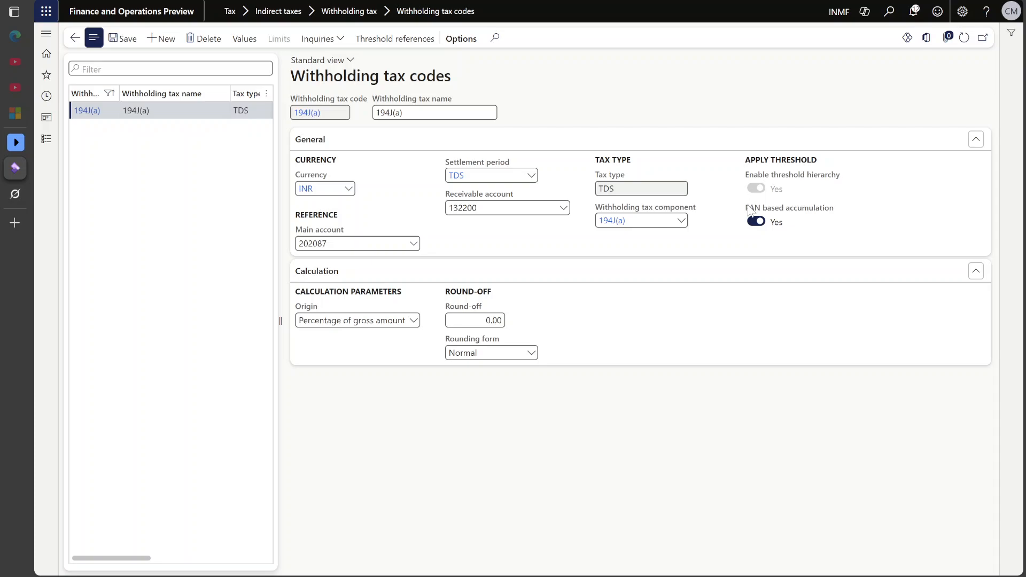
left_click_drag(749, 207, 820, 214)
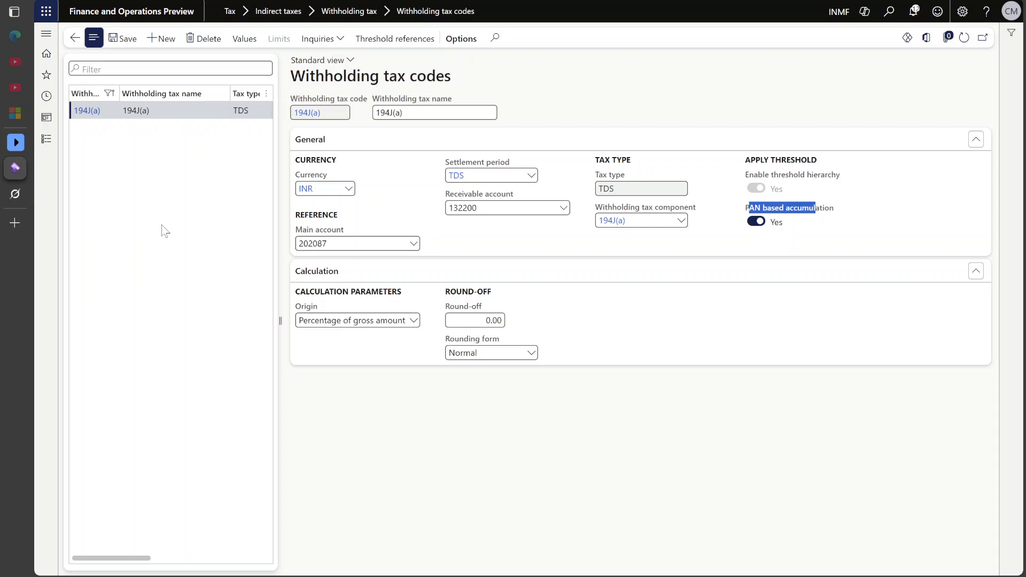
left_click(743, 210)
left_click_drag(743, 209, 828, 209)
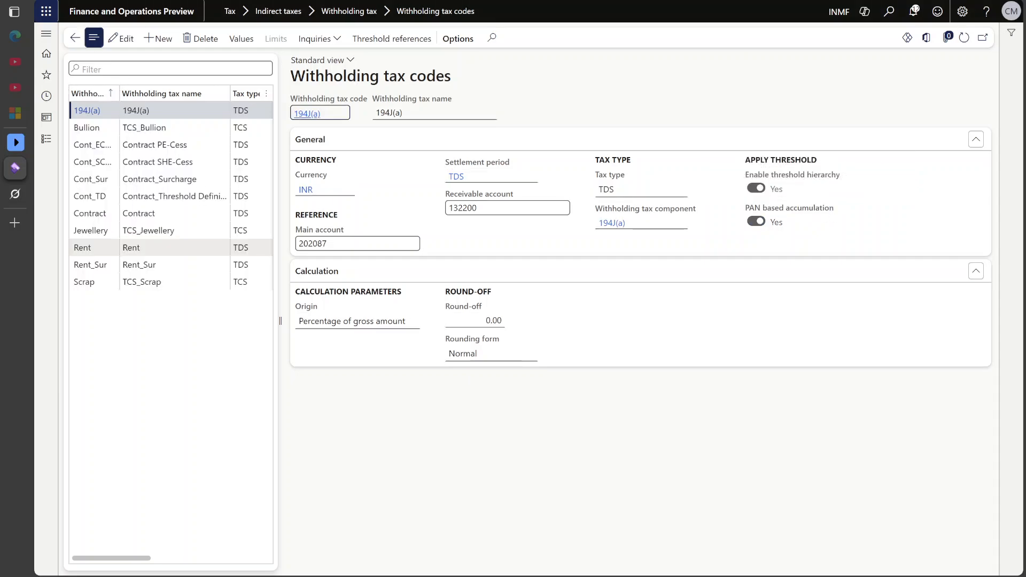
Open the TDS Authority (kar) vendor record through the withholding tax authorities and expand its tax information
left_click(46, 139)
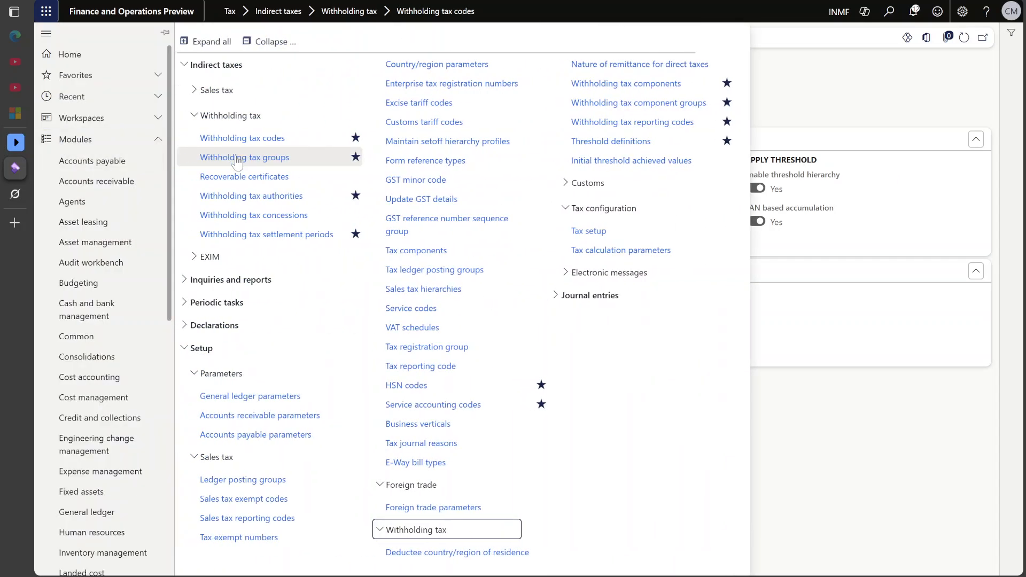
left_click(264, 198)
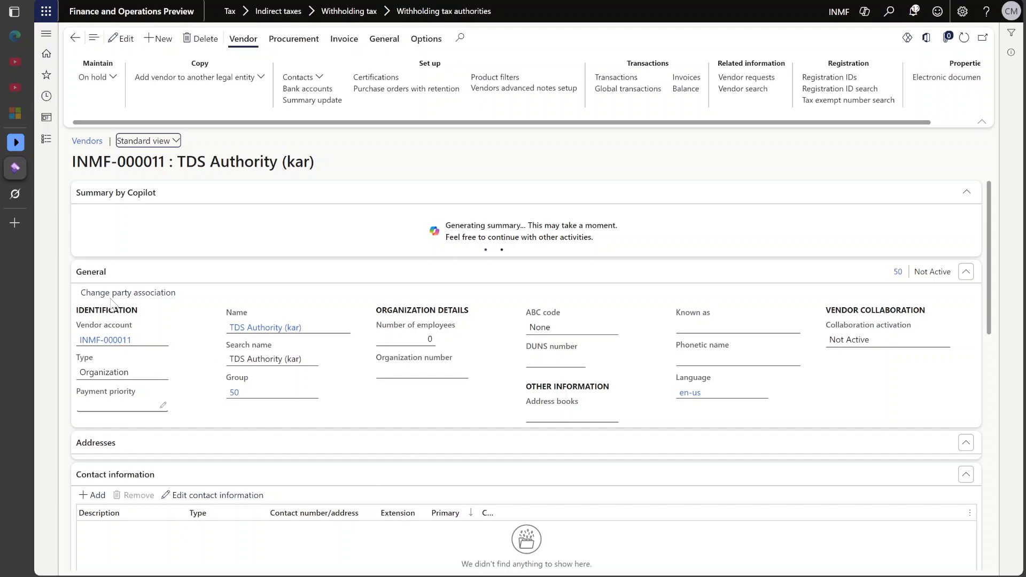
scroll(518, 379, "down", 15)
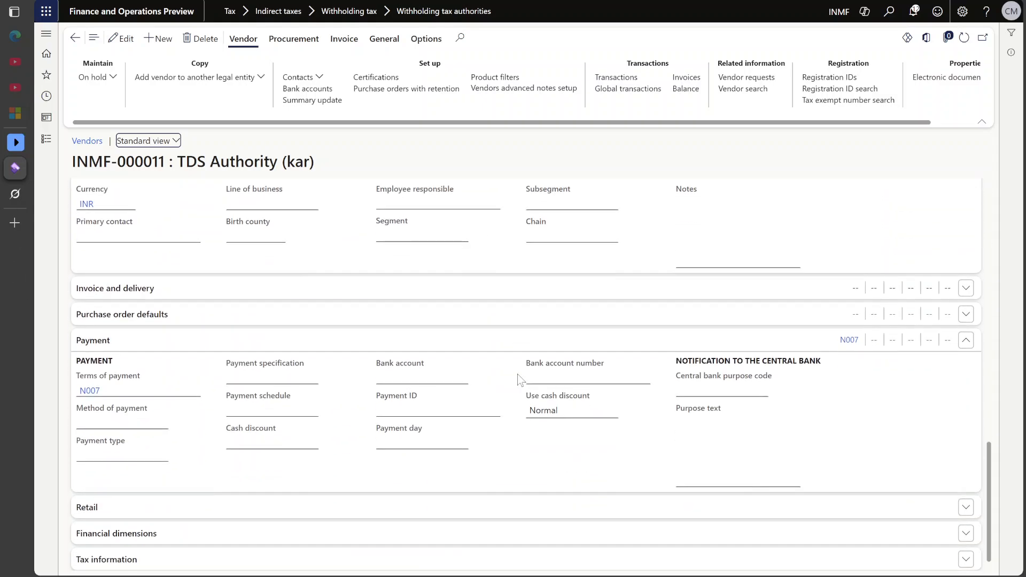
left_click(398, 559)
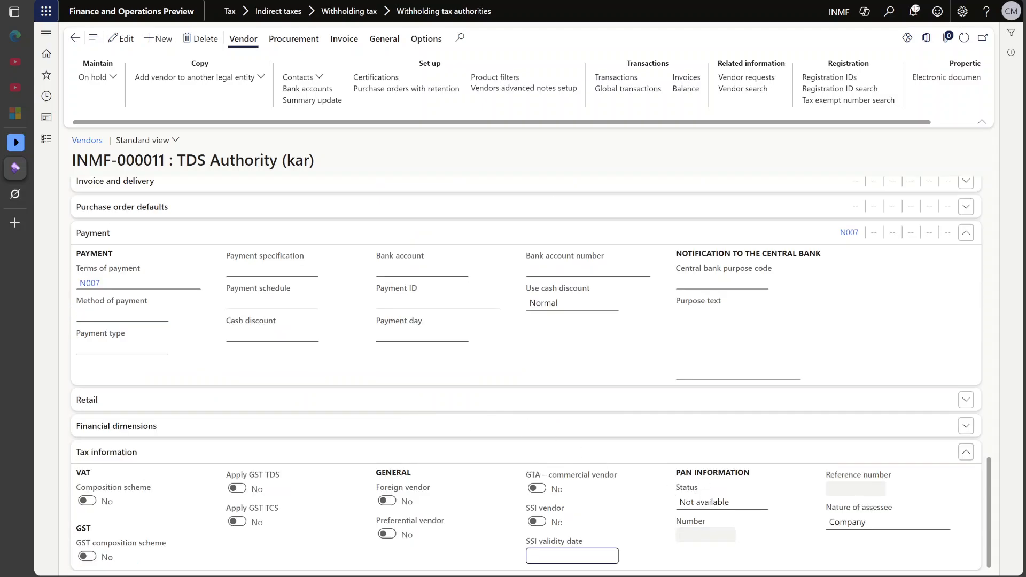
Put the TDS Authority (kar) vendor in edit mode and view the available PAN status options
left_click_drag(686, 473, 747, 490)
left_click(764, 506)
left_click(764, 503)
left_click(801, 504)
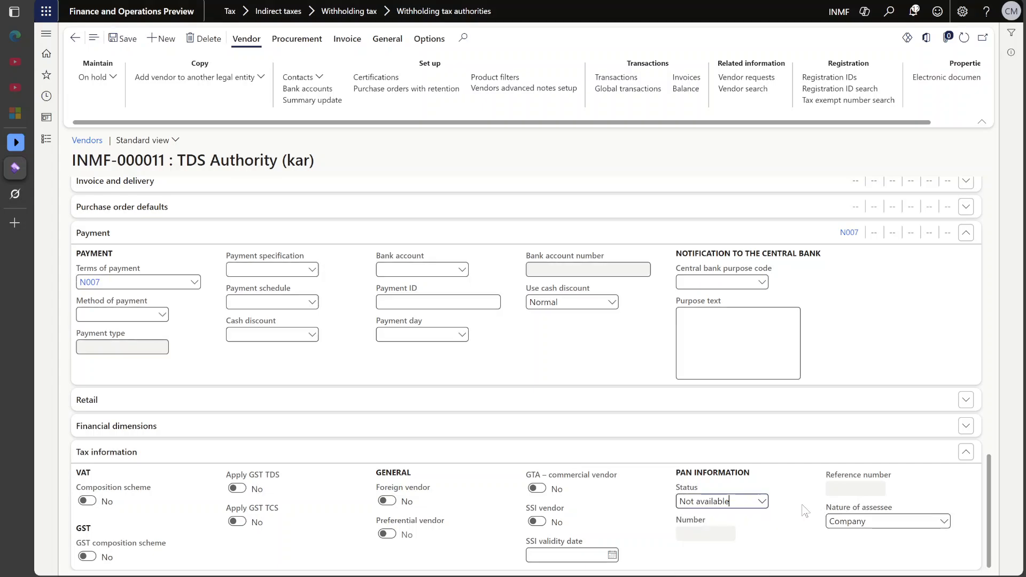
left_click(762, 502)
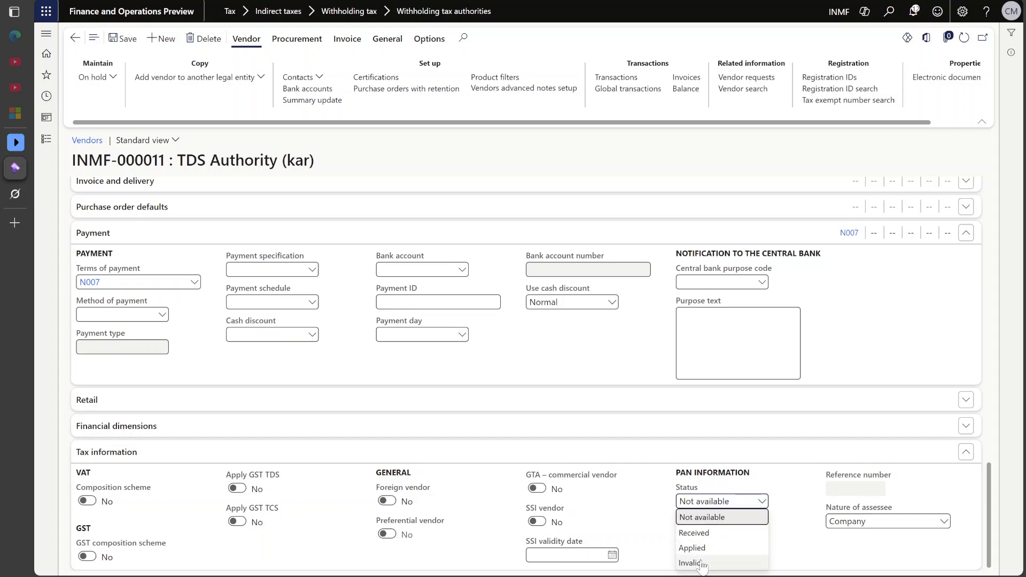
left_click(796, 523)
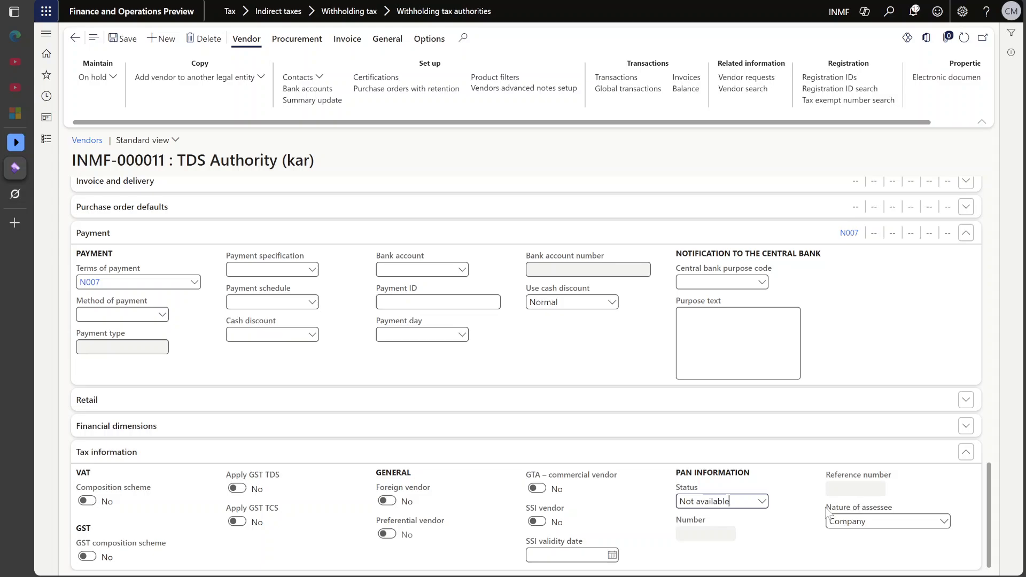
Set the vendor's PAN status to Received and enter a sample PAN number
left_click(768, 503)
left_click(758, 532)
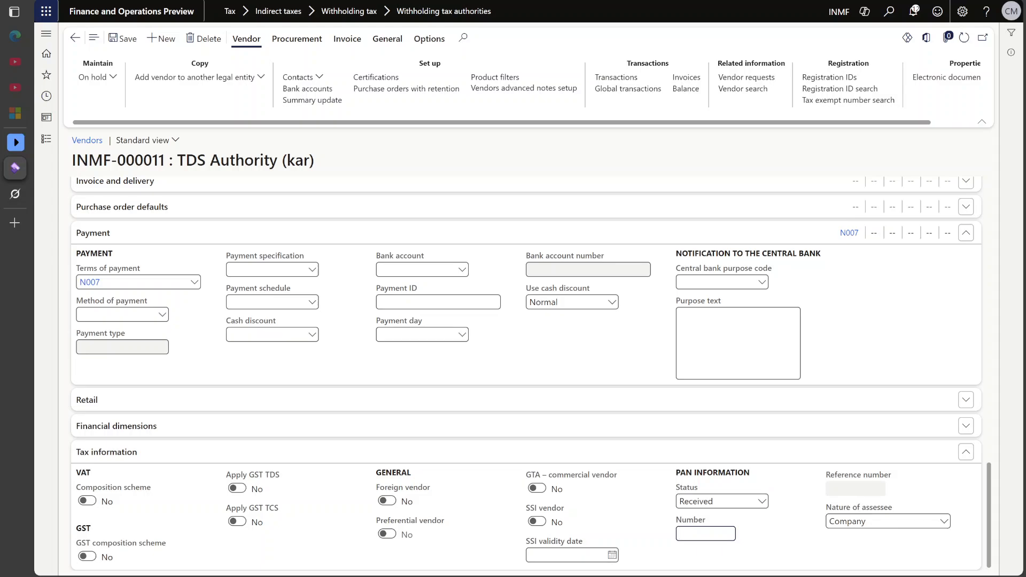
type("AAAAA")
type("5")
type("1111L")
Clear the vendor's PAN number, set the PAN status to Not available and leave the vendor record
left_click_drag(728, 533, 676, 534)
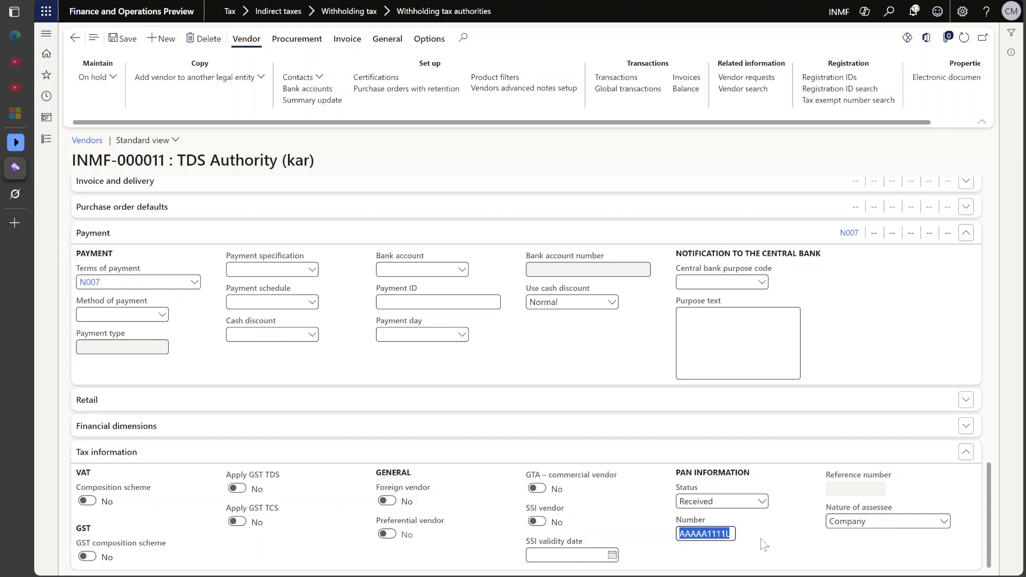
key("BackSpace")
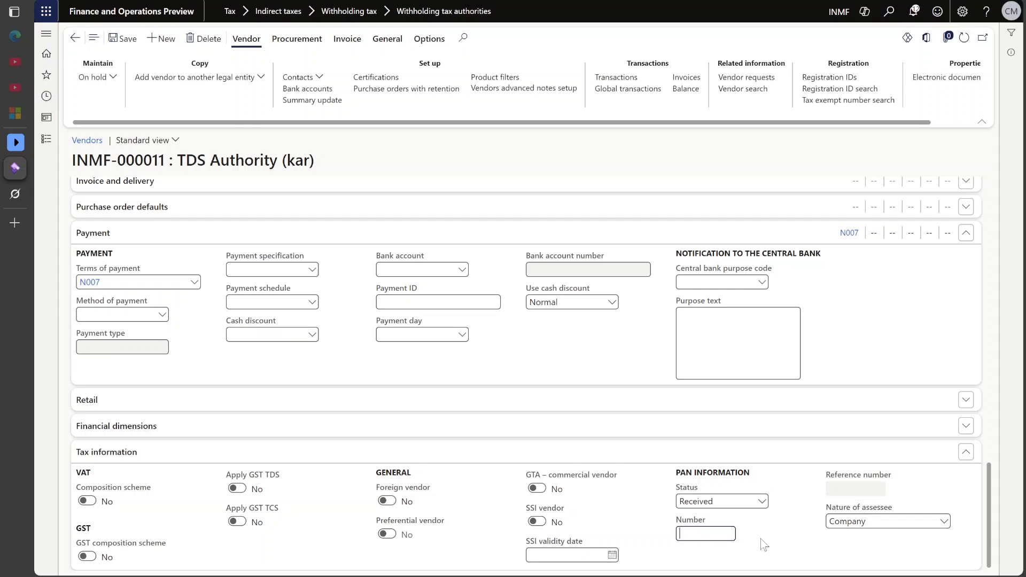
left_click(761, 501)
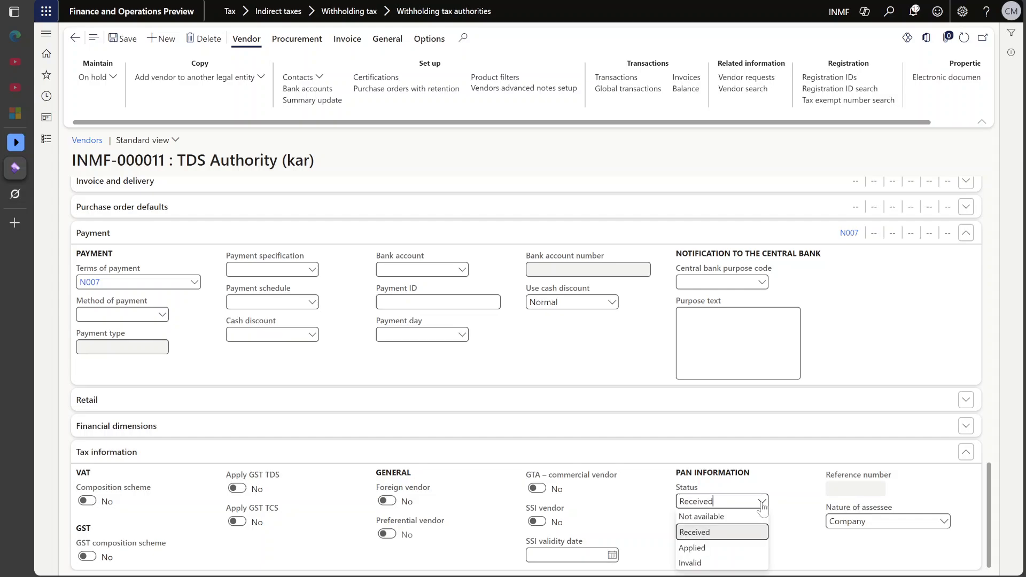
left_click(758, 526)
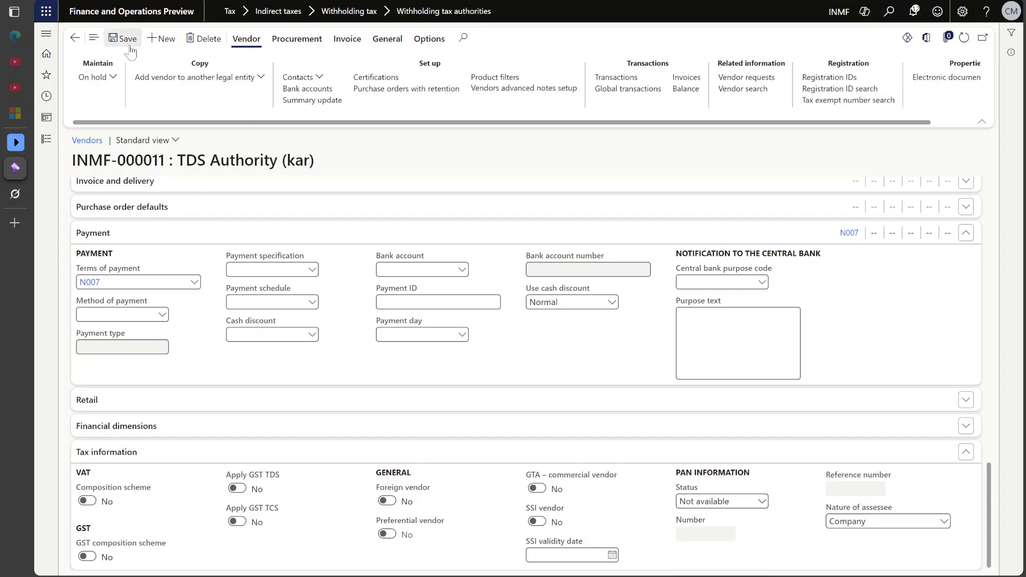
left_click(74, 42)
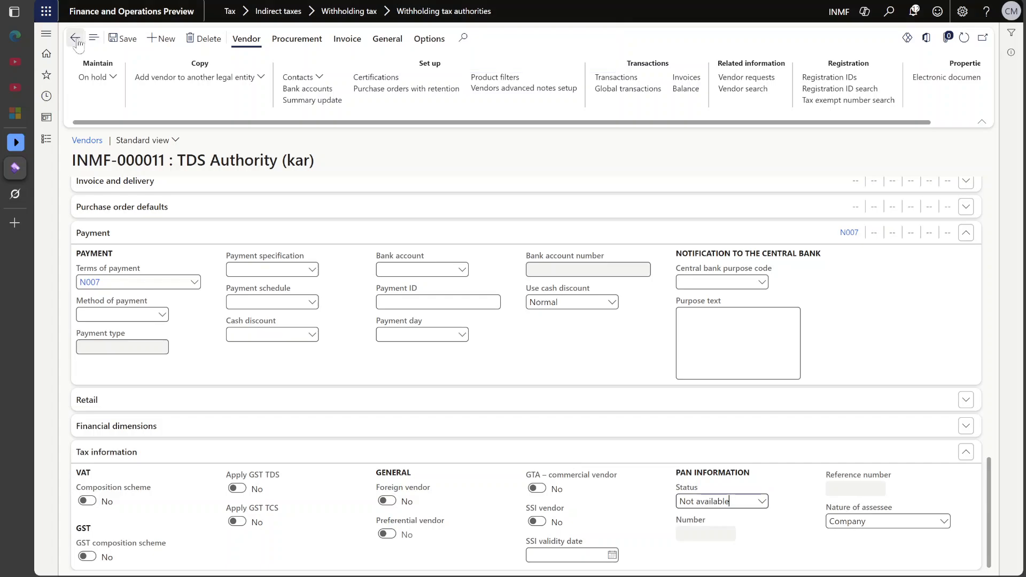
Return to the withholding tax codes and open the threshold references of the 194J(a) code
left_click(47, 139)
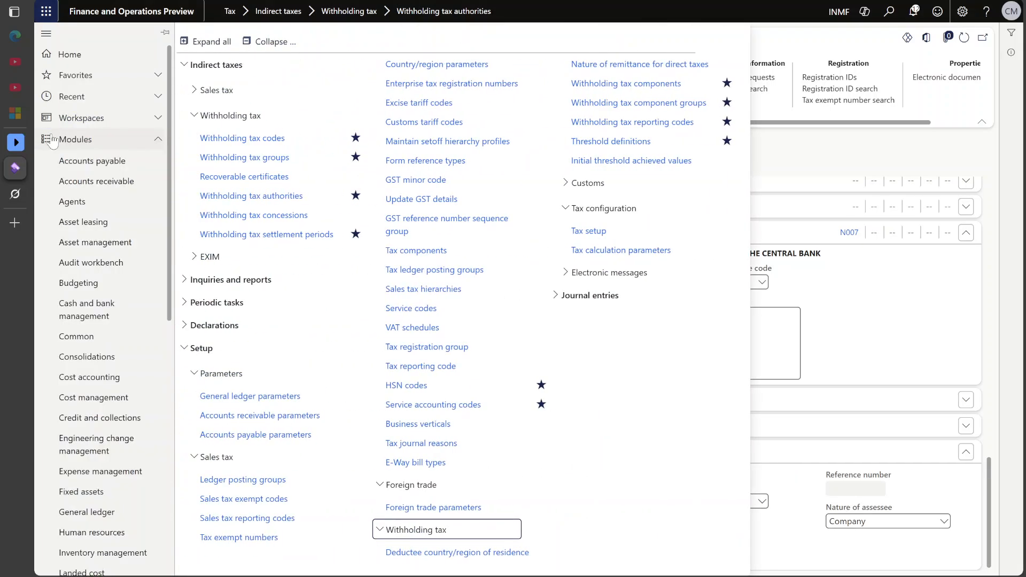
left_click(267, 156)
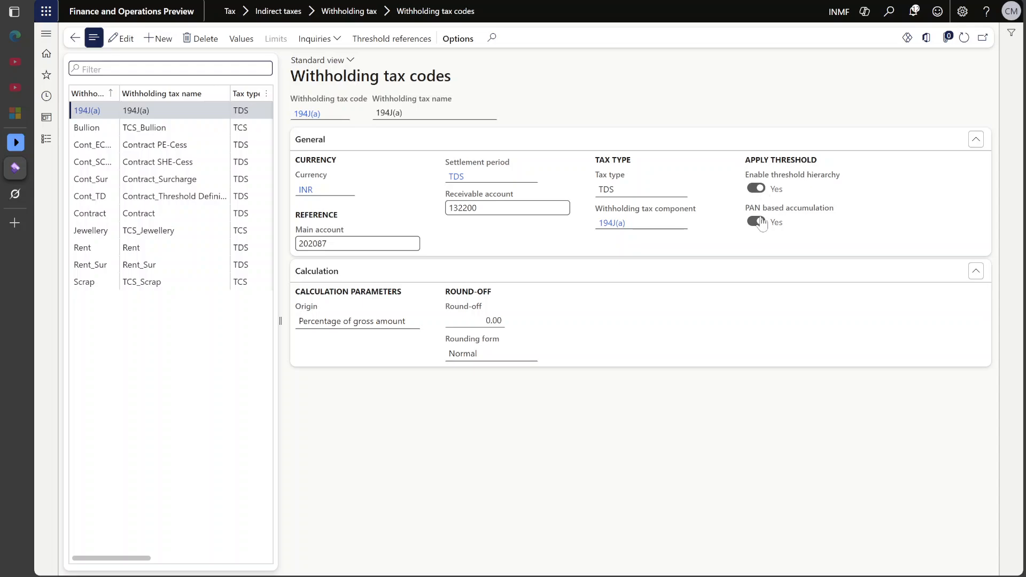
left_click(392, 38)
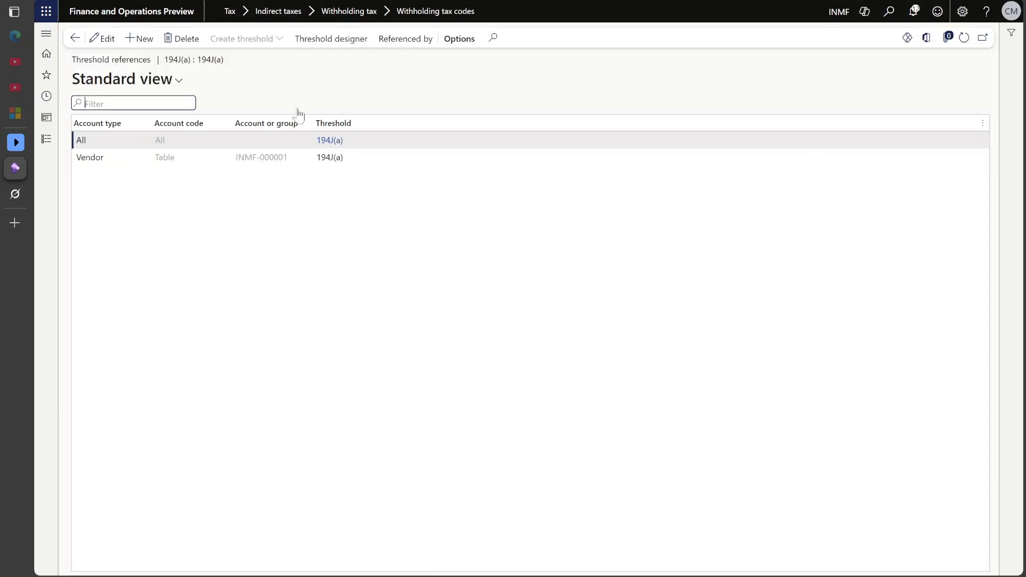
View the 0 - 50,000 and 50,000 - MAX cumulative levels of the 194J(a) threshold in the threshold designer, and return to the references
left_click(348, 45)
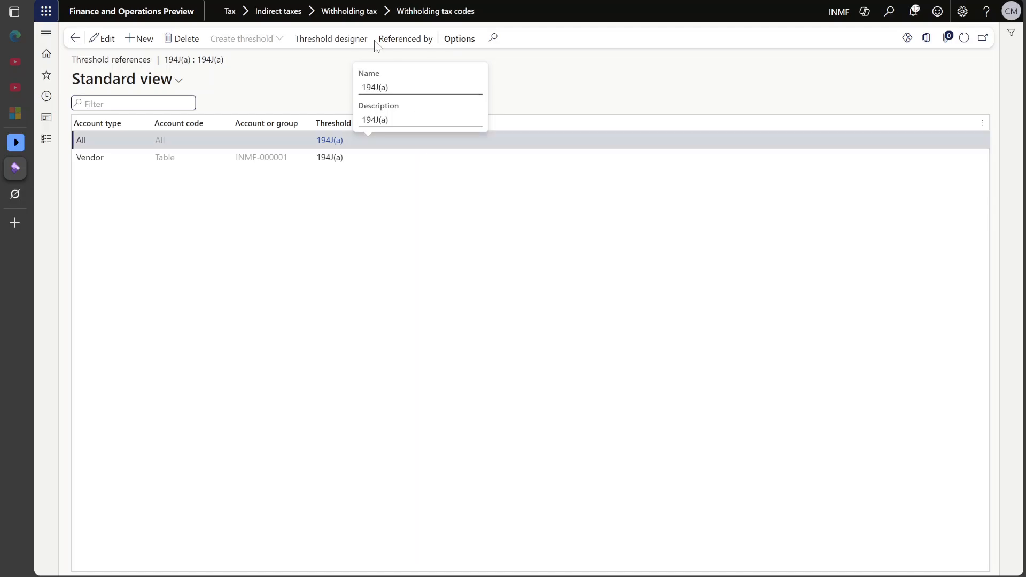
left_click(332, 38)
left_click(257, 80)
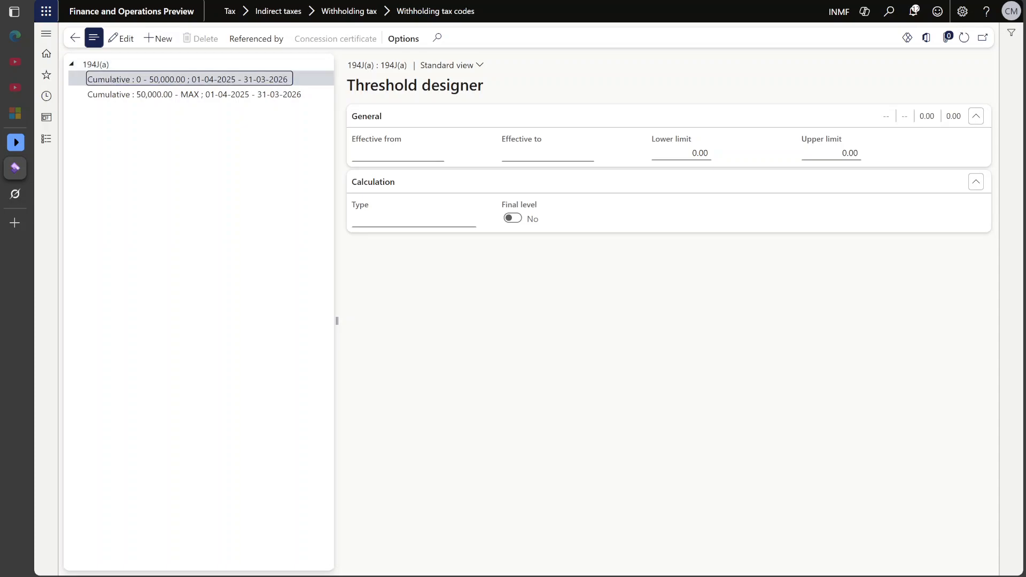
left_click(257, 94)
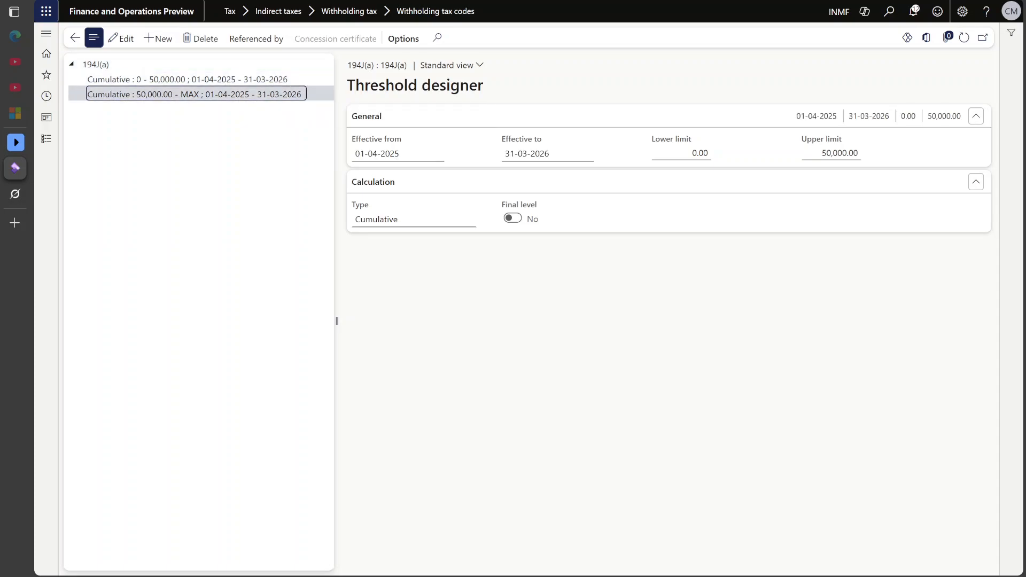
left_click(255, 95)
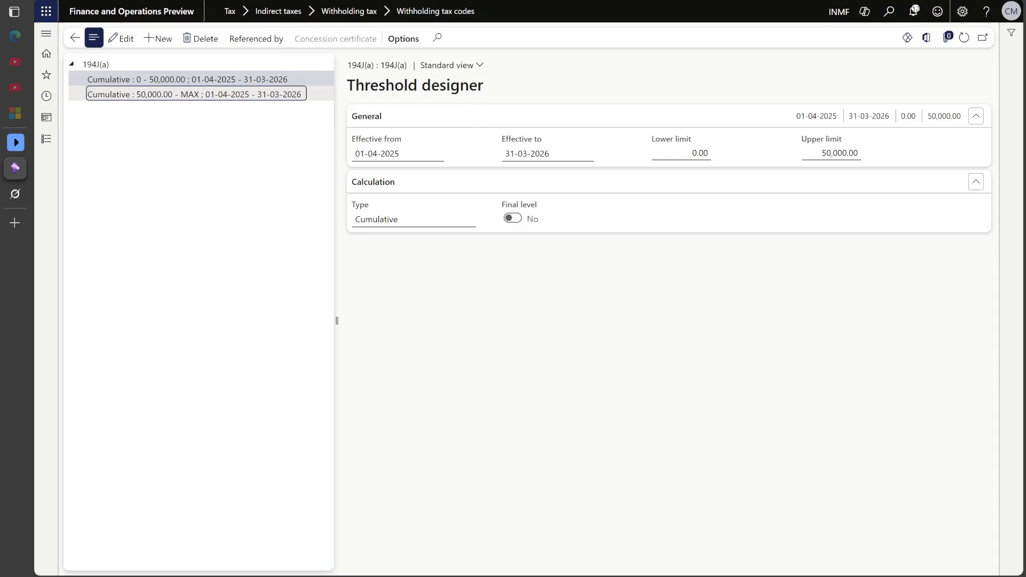
left_click(255, 79)
left_click(75, 39)
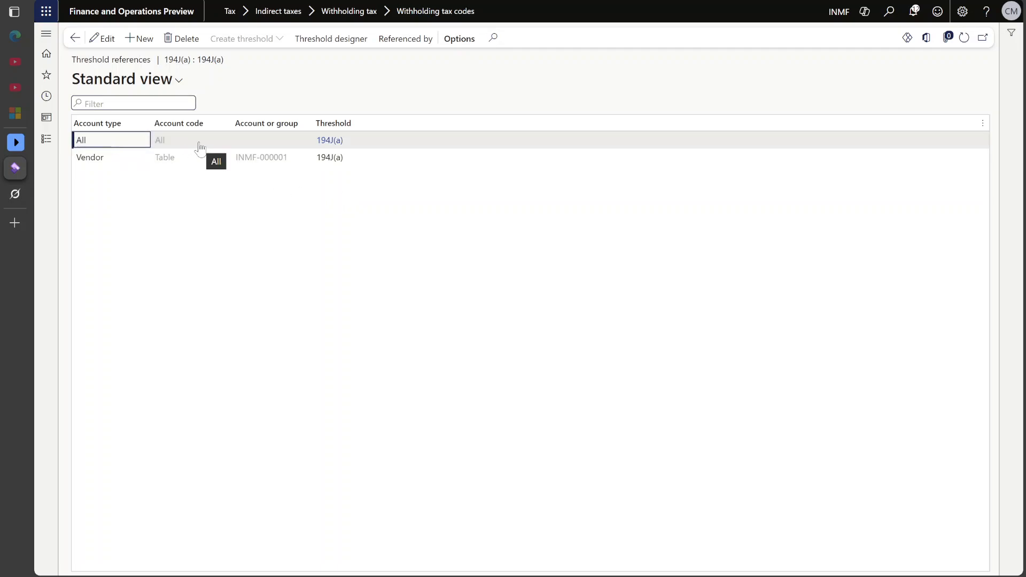
Examine the account type, account code, account and threshold of the All and Vendor threshold references for 194J(a)
left_click(199, 145)
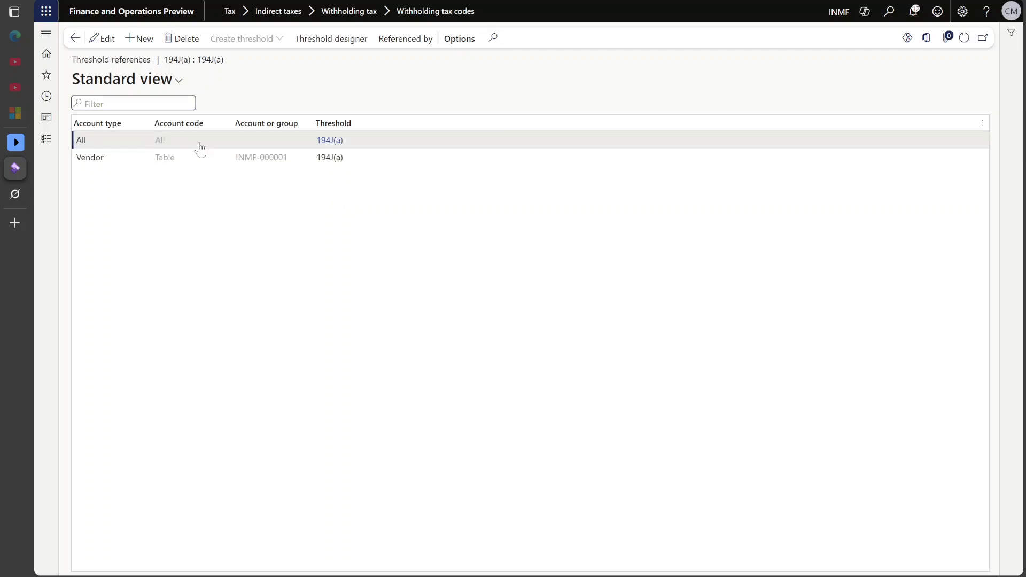
left_click(92, 147)
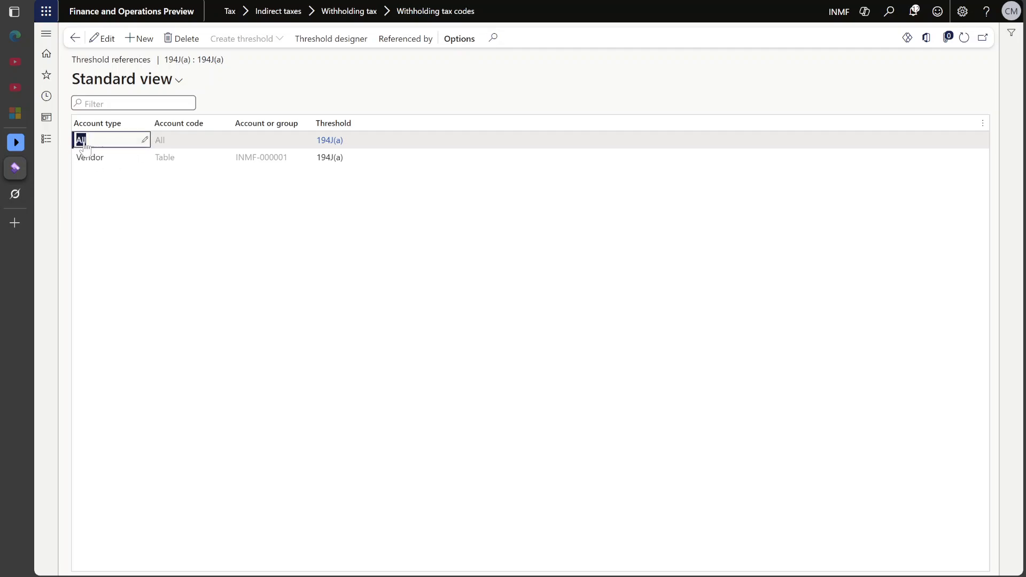
left_click(355, 143)
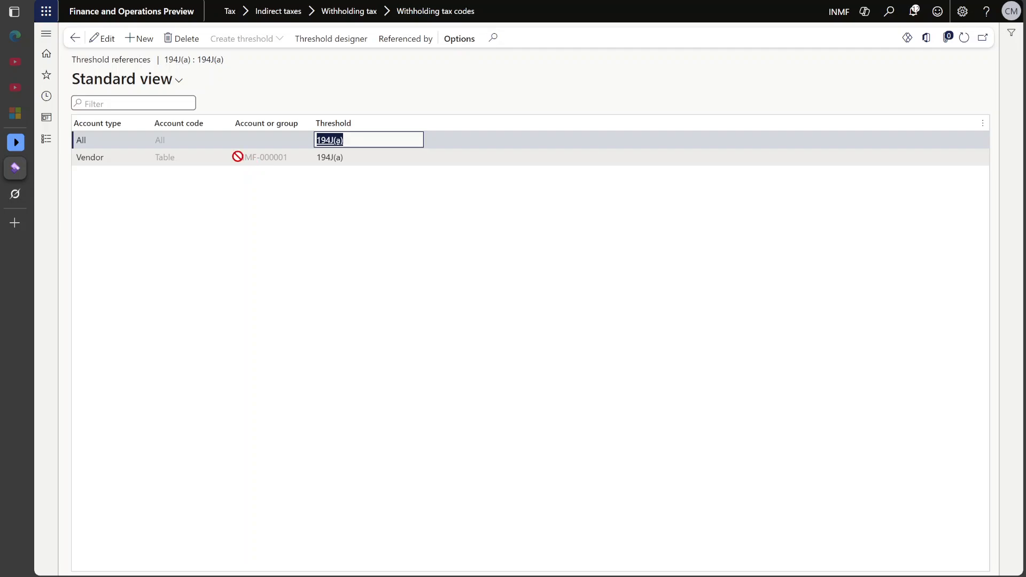
left_click(235, 165)
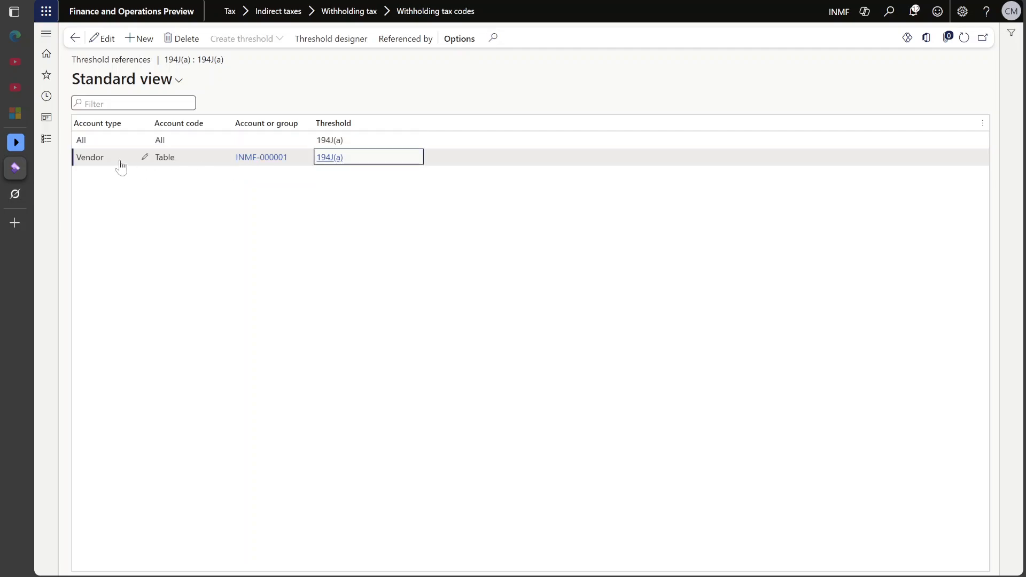
left_click(114, 162)
left_click(241, 166)
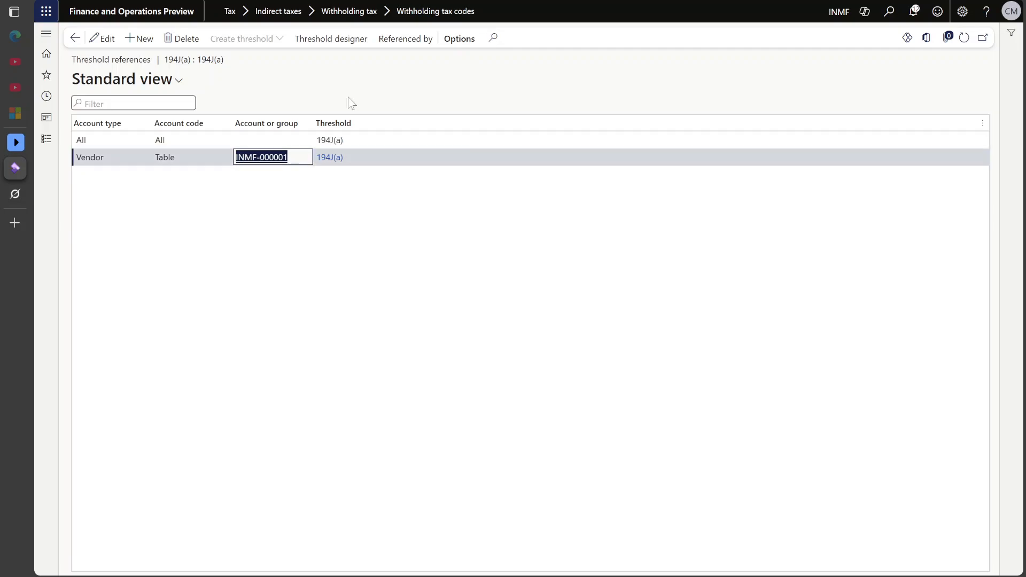
left_click(273, 140)
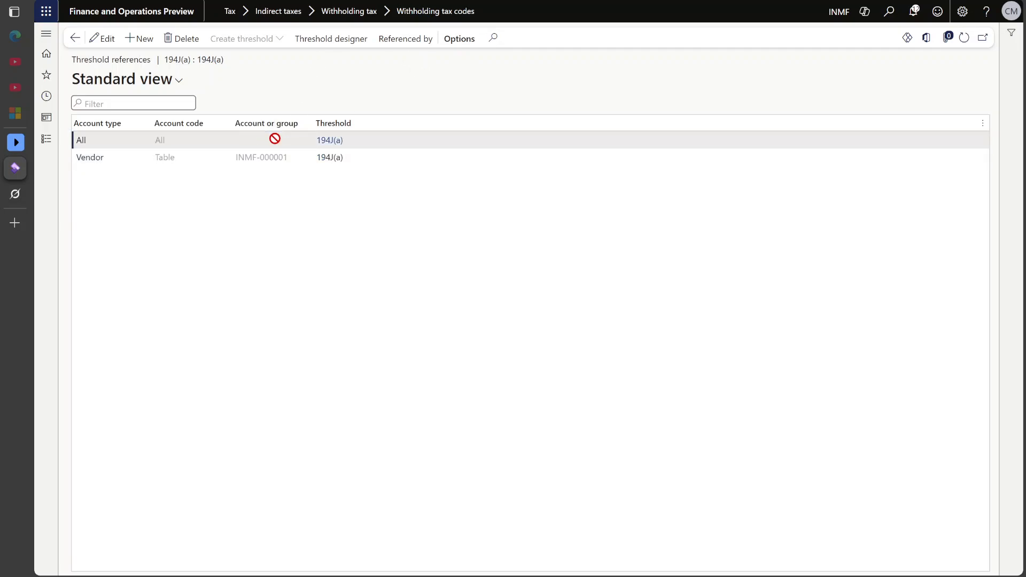
left_click(369, 145)
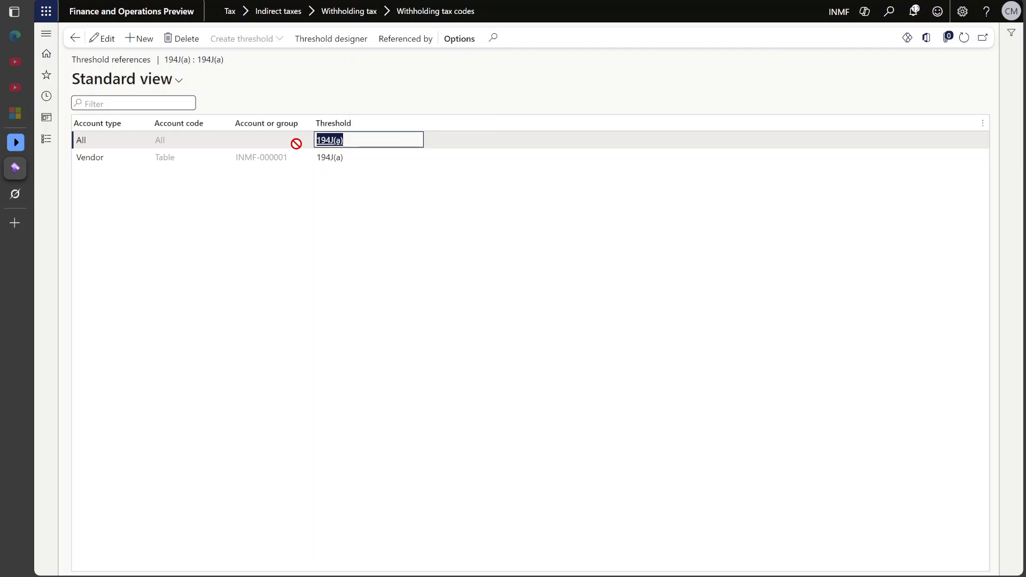
Reopen the threshold designer for the All reference, review both cumulative levels and expand the tax values of the 50,000 - MAX level
left_click(331, 42)
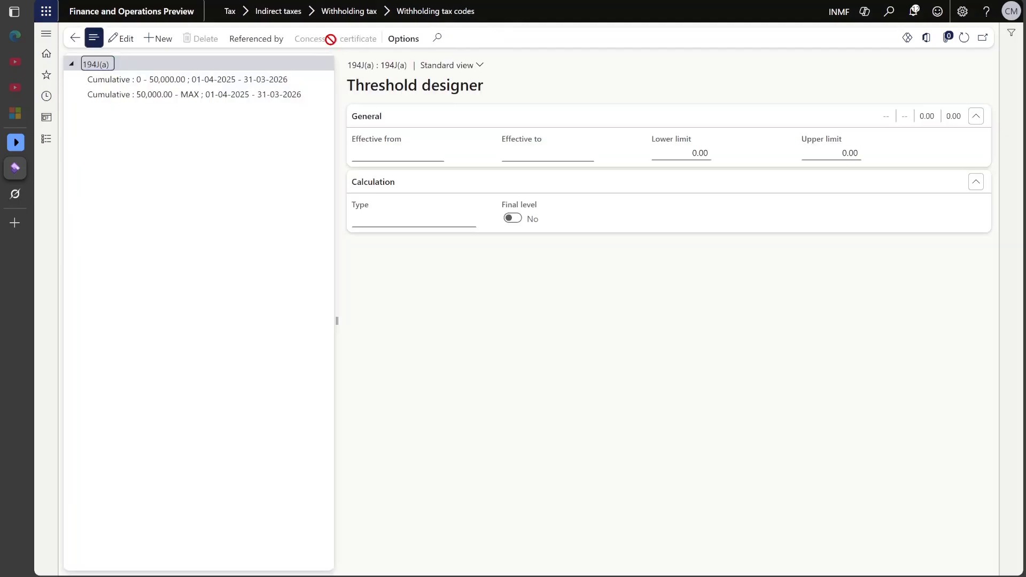
left_click(270, 82)
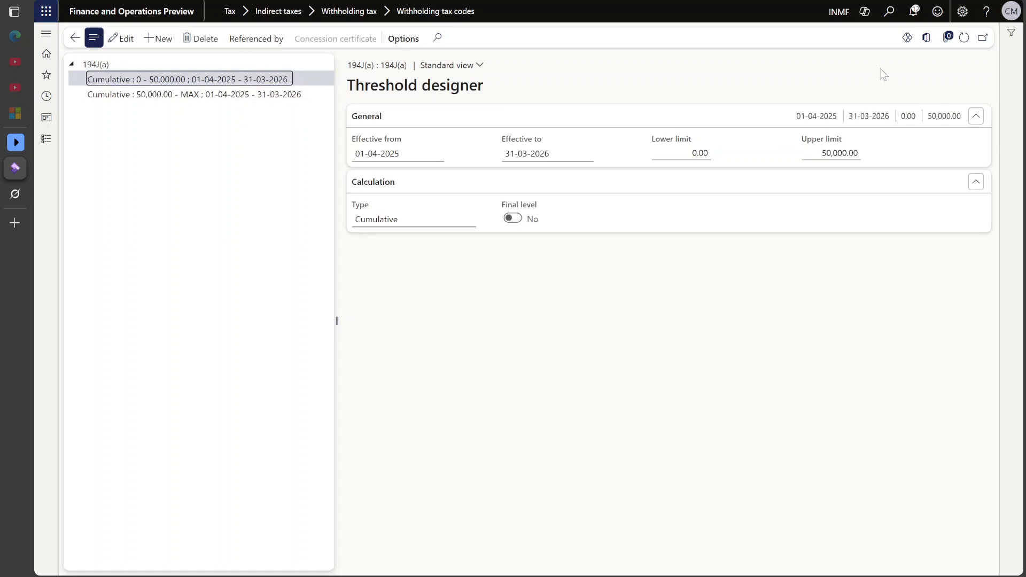
left_click(211, 95)
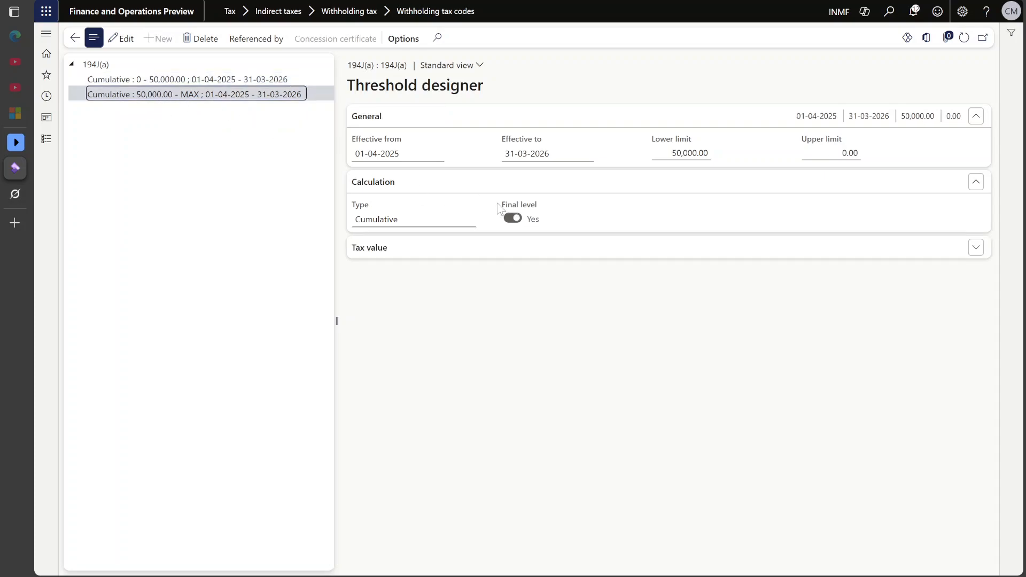
left_click_drag(499, 208, 543, 210)
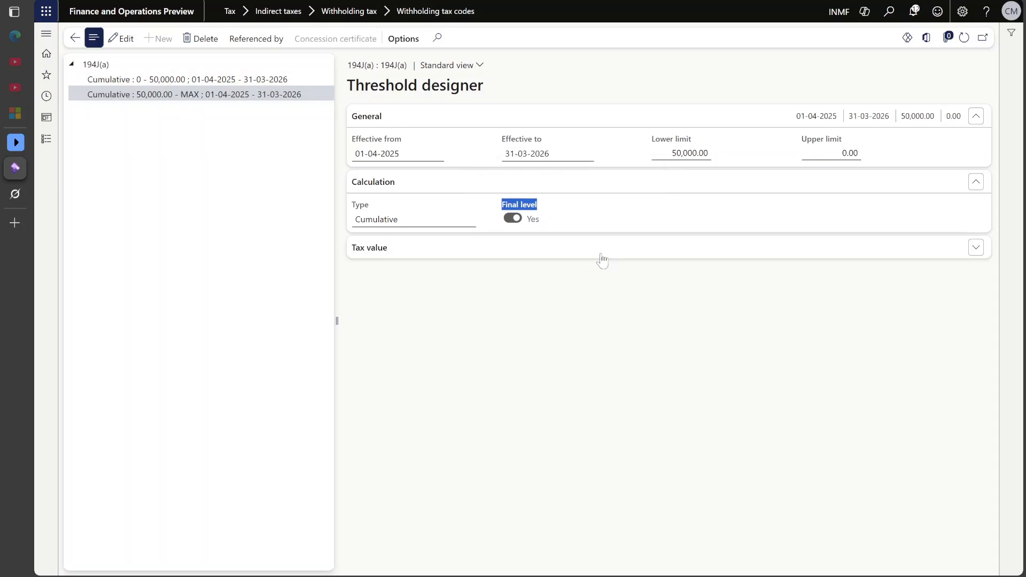
key("Return")
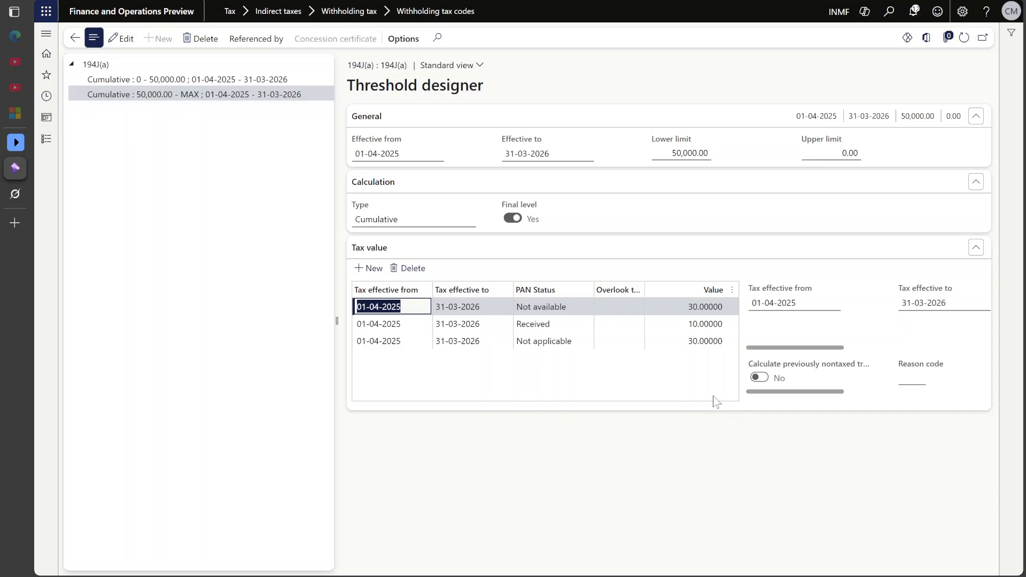
Compare the tax value lines for the PAN statuses Not available, Received and Not applicable in the 50,000 - MAX level
left_click(465, 324)
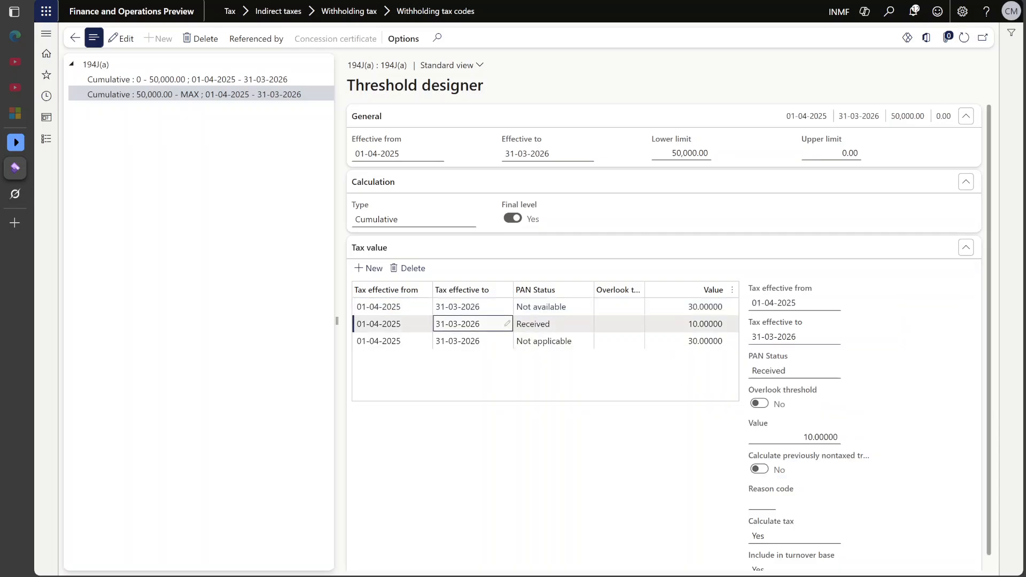
left_click(465, 307)
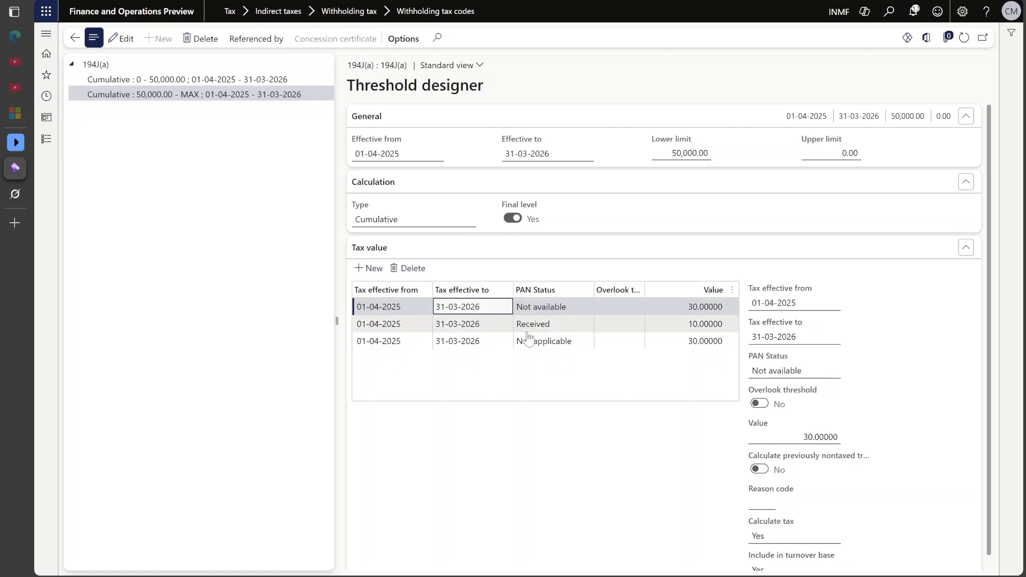
left_click(541, 322)
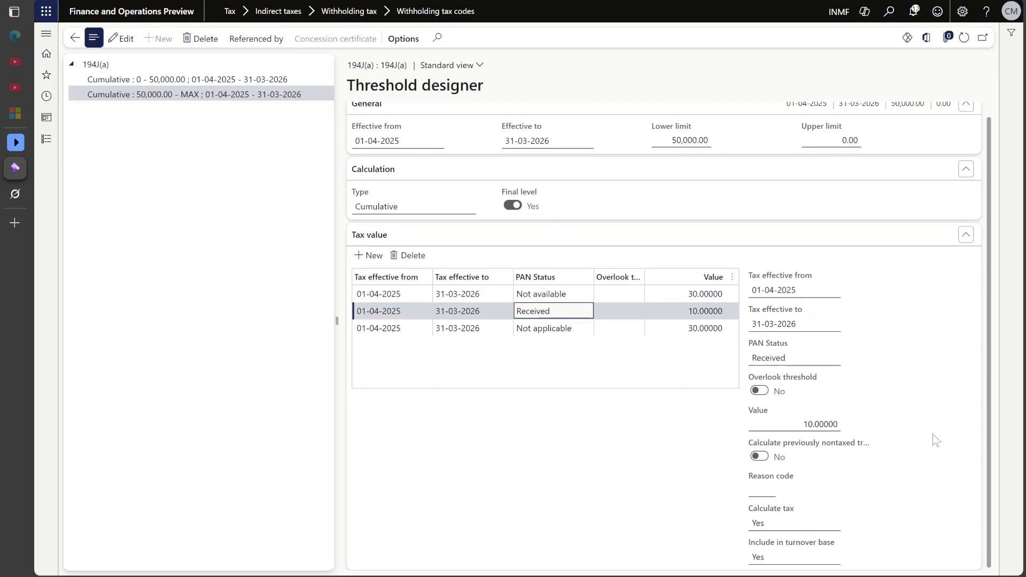
scroll(983, 412, "up", 1)
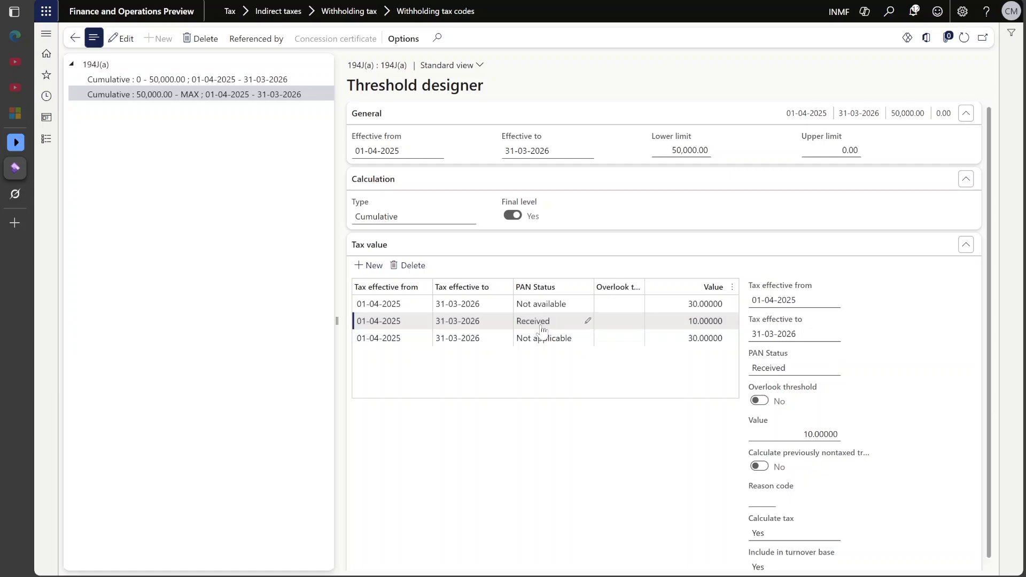
left_click_drag(555, 323, 514, 322)
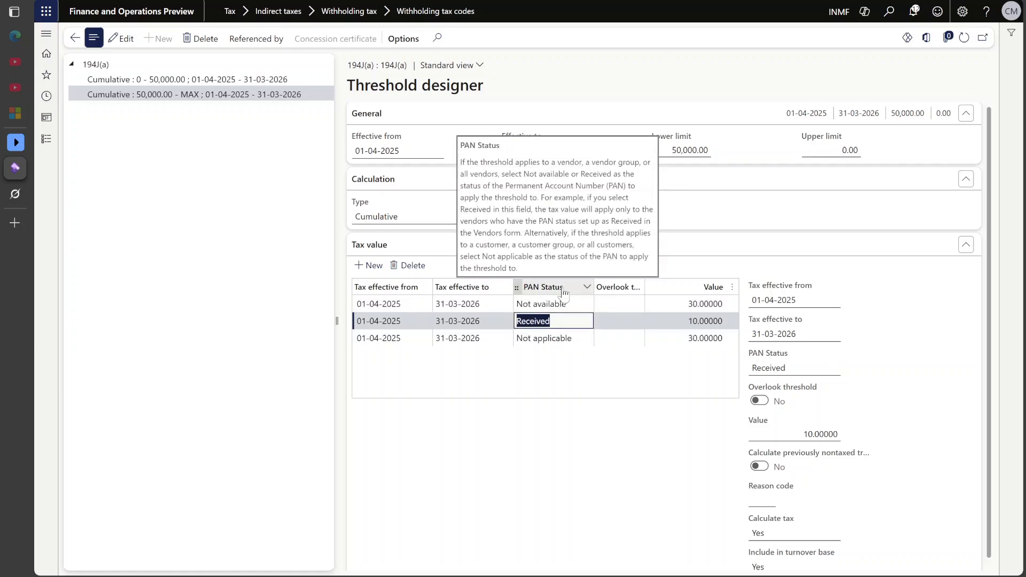
left_click_drag(564, 289, 520, 289)
left_click_drag(557, 324, 509, 323)
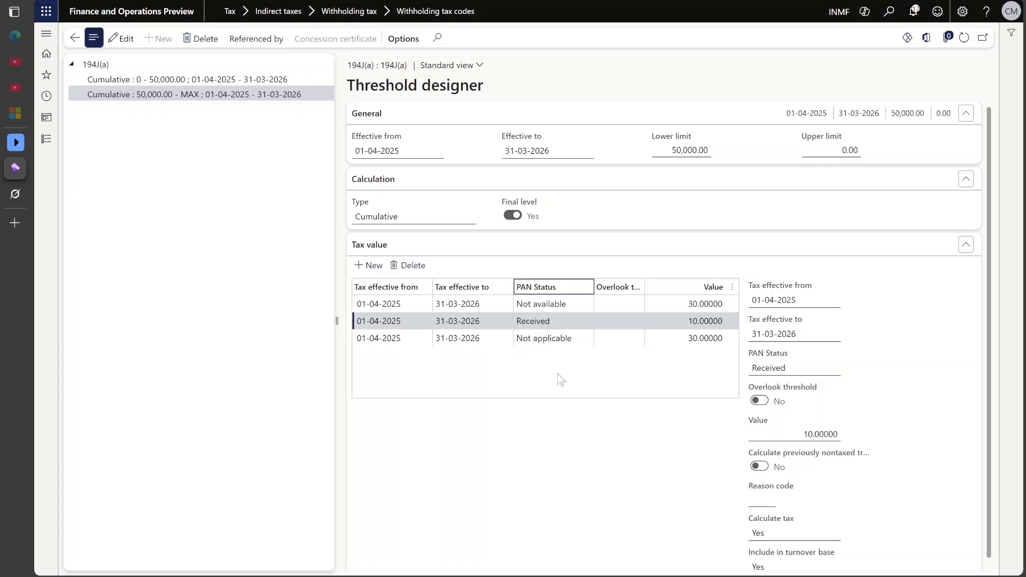
left_click(586, 322)
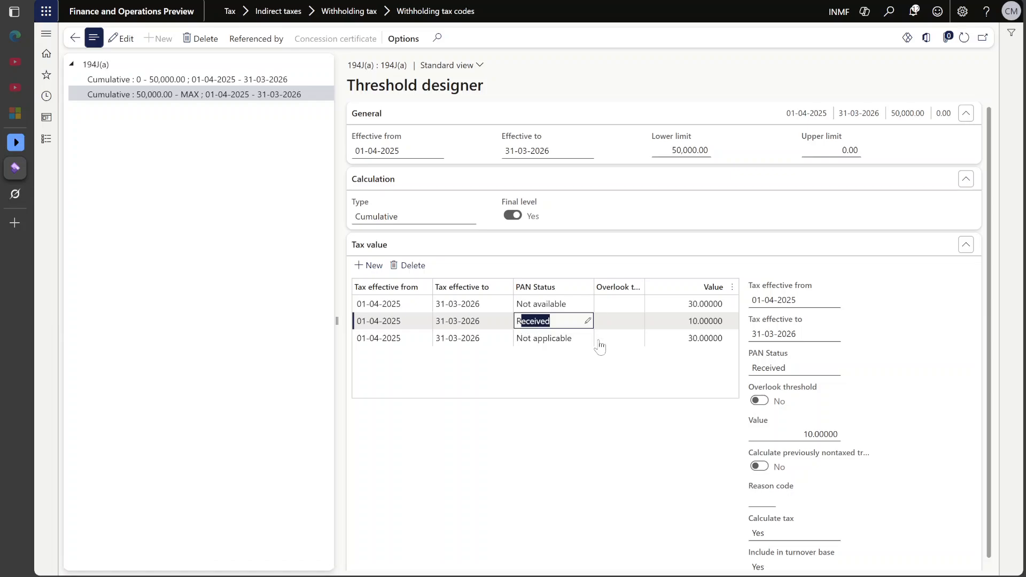
left_click(817, 435)
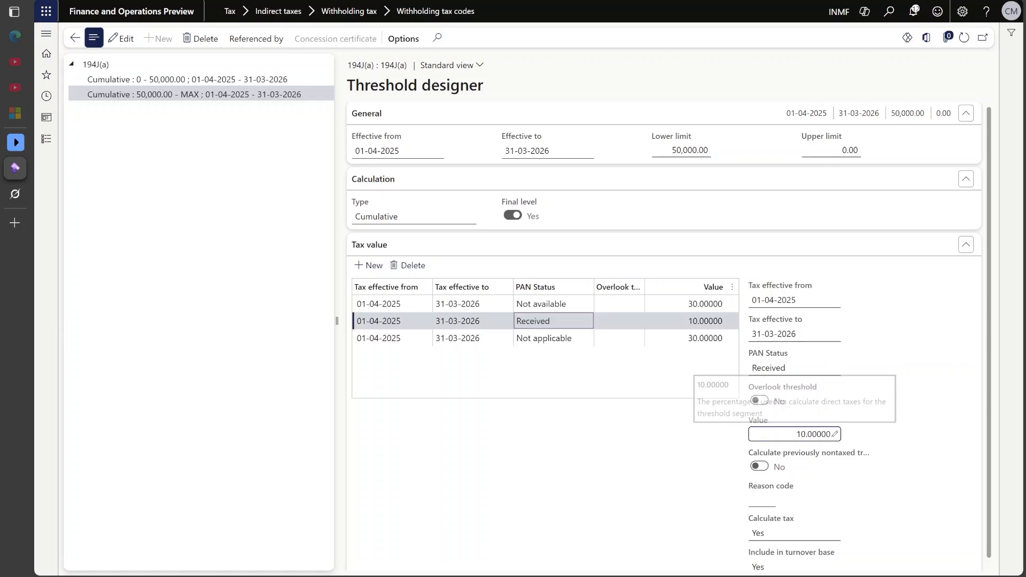
left_click(537, 338)
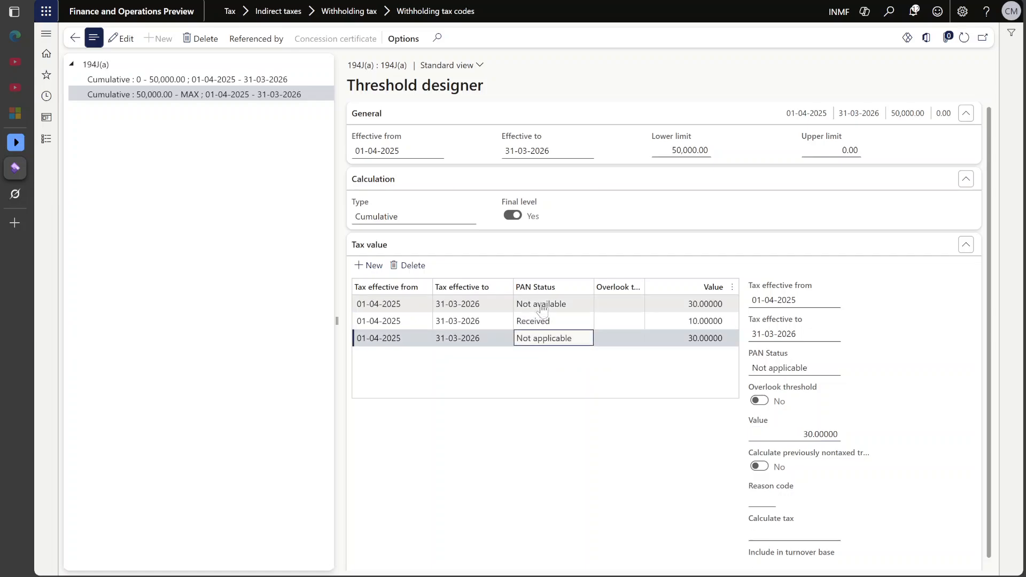
left_click(542, 309)
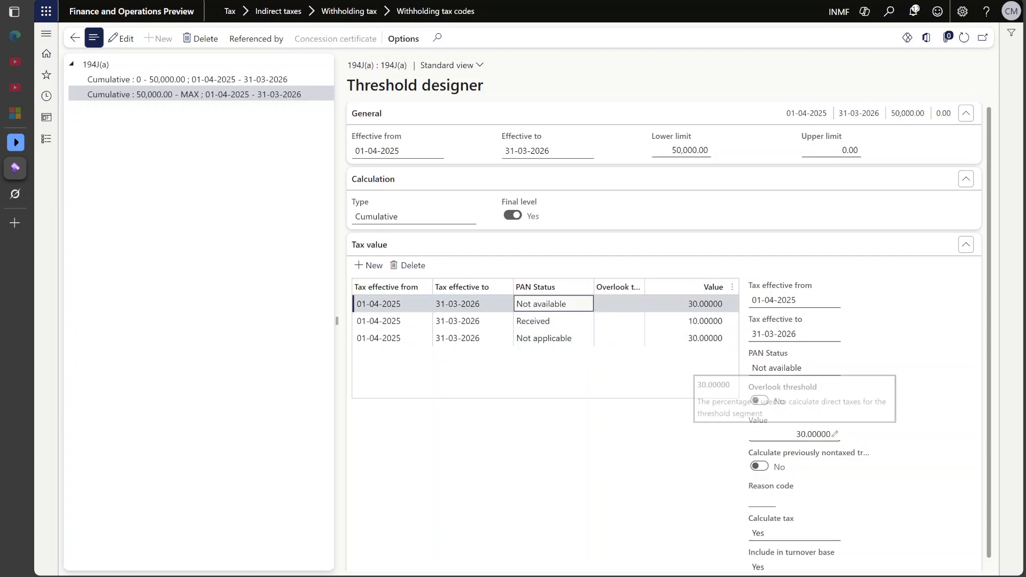
Set the tax value for the Not available PAN status to 20 in the 50,000 - MAX cumulative level
left_click(813, 434)
left_click(835, 435)
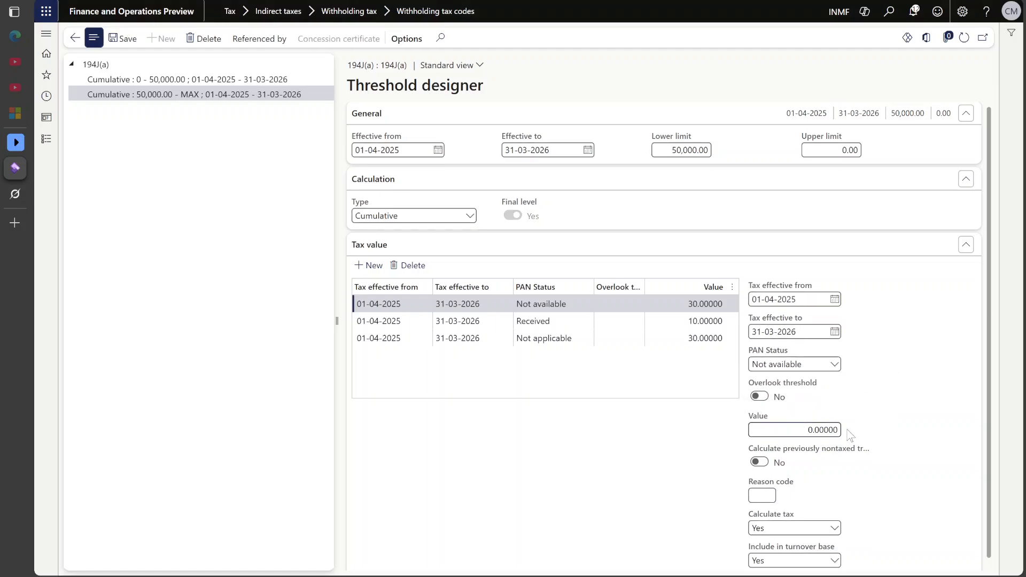
type("2")
left_click(910, 438)
Set the tax value for the Not applicable PAN status to 20 and save the threshold
left_click(628, 342)
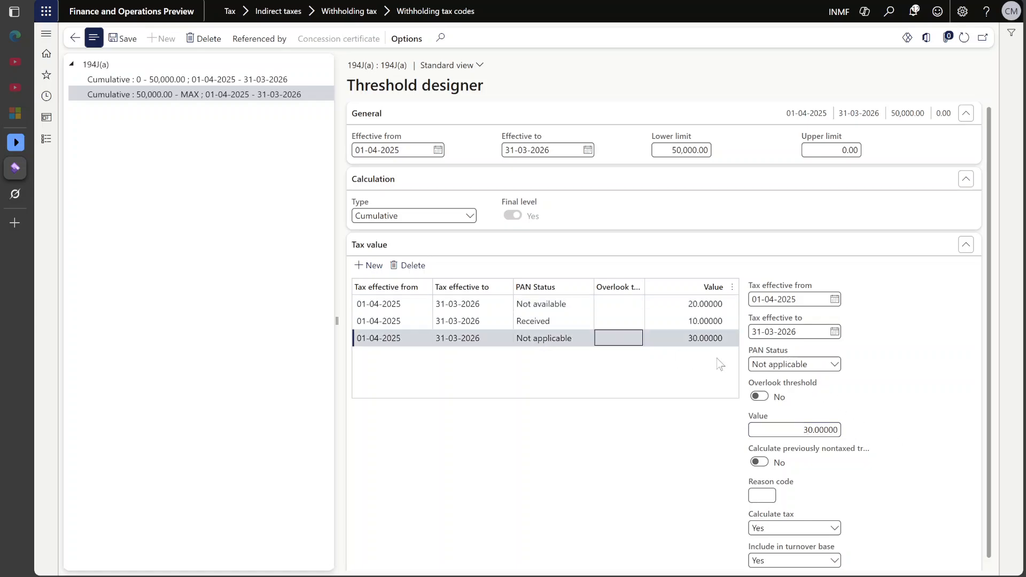
left_click(799, 430)
type("2")
left_click(914, 436)
scroll(915, 436, "down", 1)
scroll(915, 434, "up", 1)
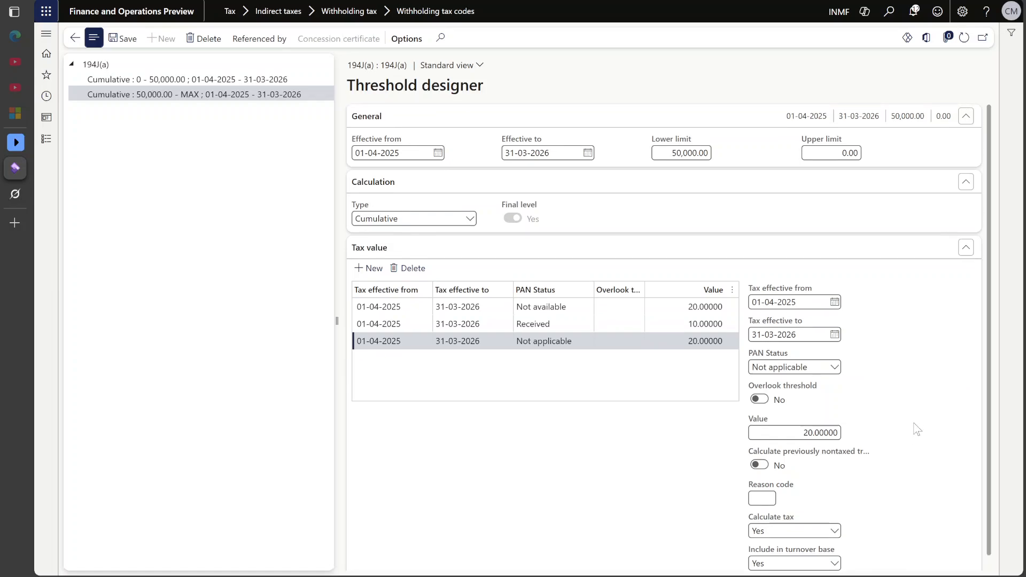
left_click(120, 38)
Leave the threshold designer and threshold references, and open the withholding tax groups
left_click(75, 38)
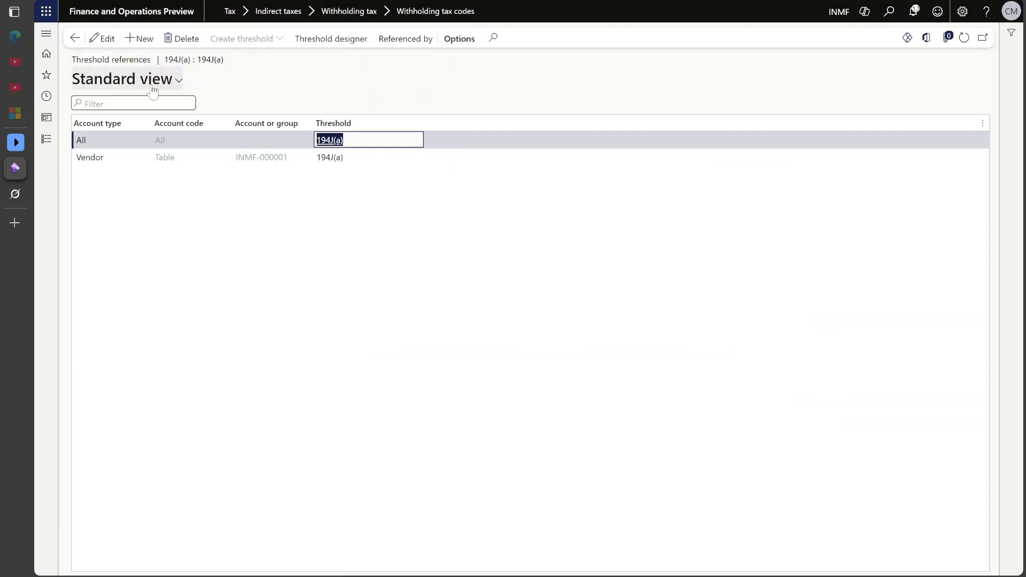
left_click(103, 38)
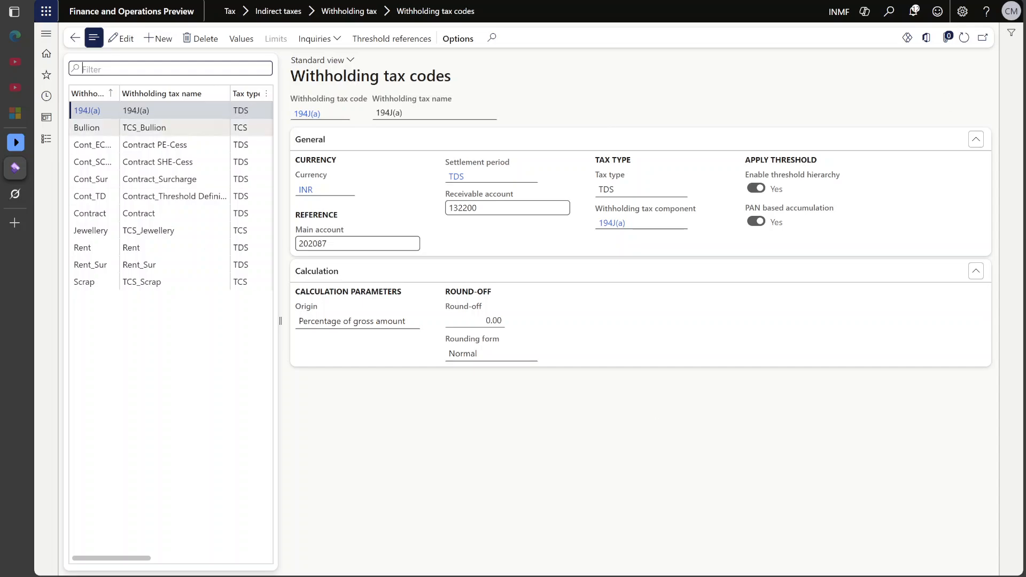
left_click(47, 141)
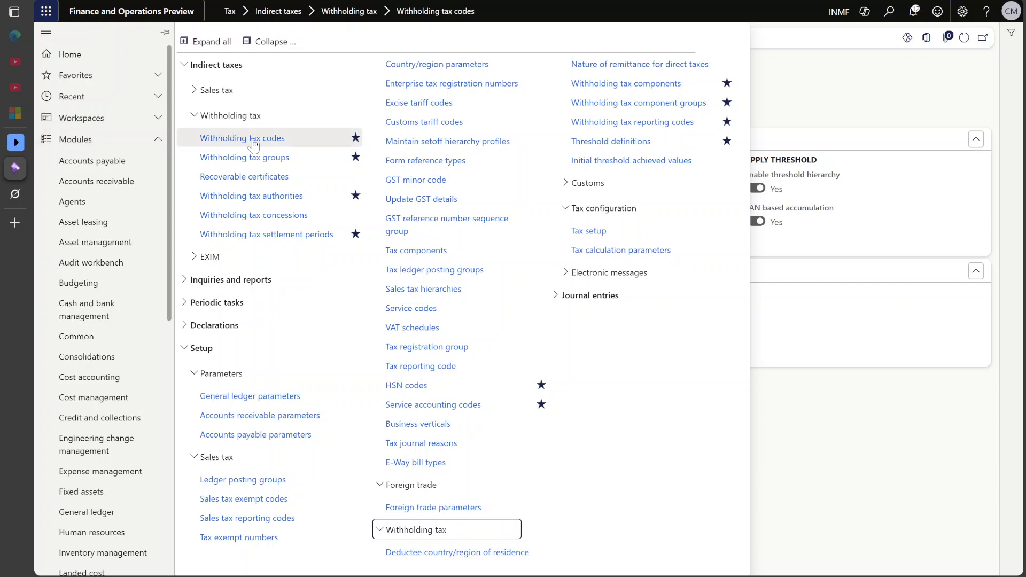
left_click(257, 158)
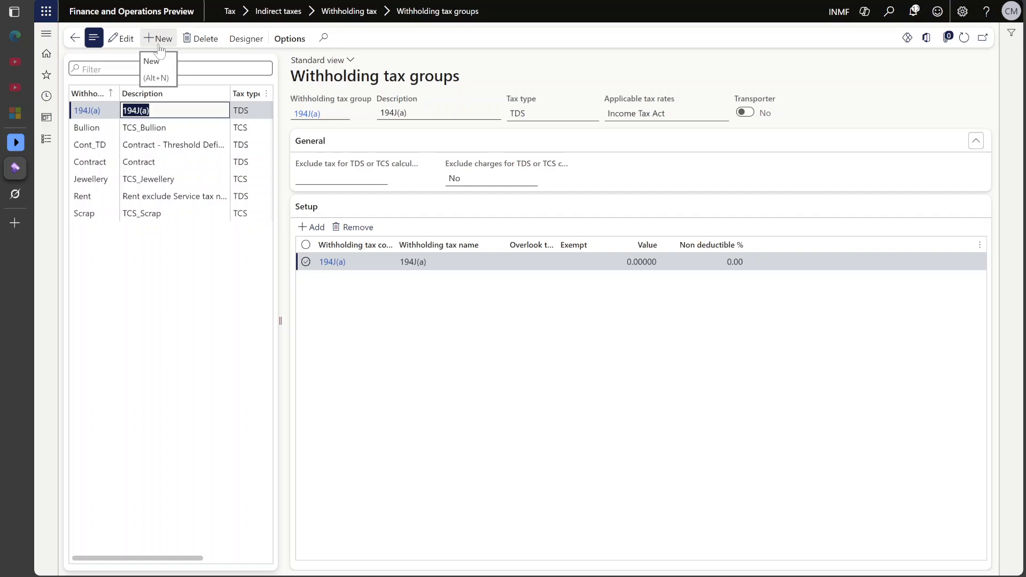
Review the 194J(a) withholding tax group's code, description, tax type and assigned withholding tax code line
left_click(293, 120)
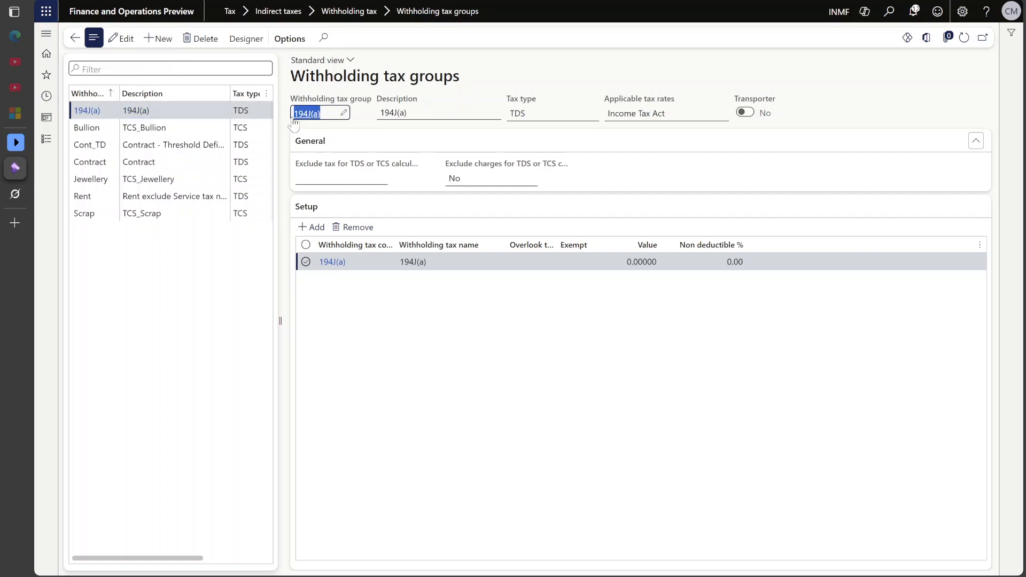
key("Tab")
key("Tab")
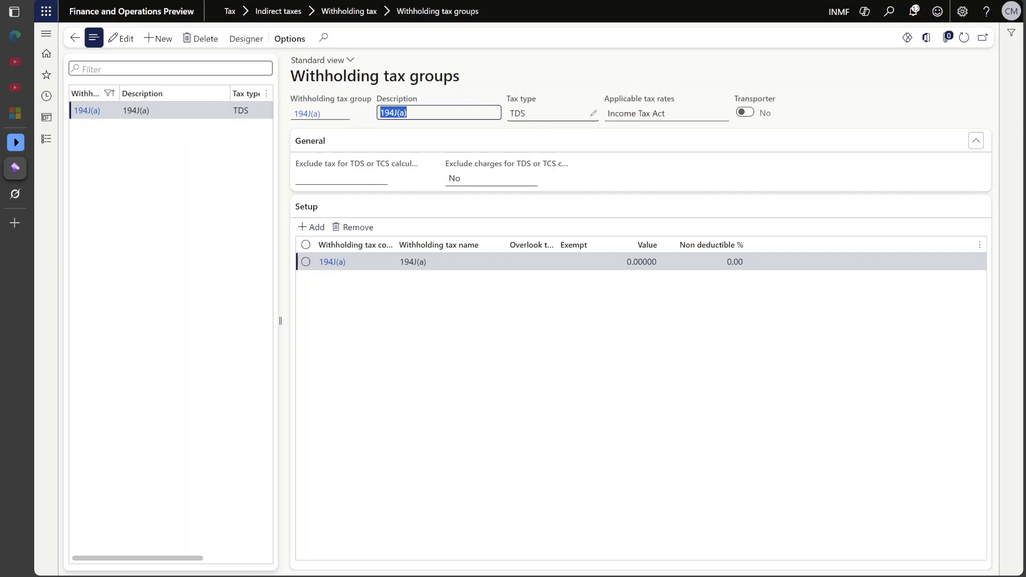
left_click(552, 114)
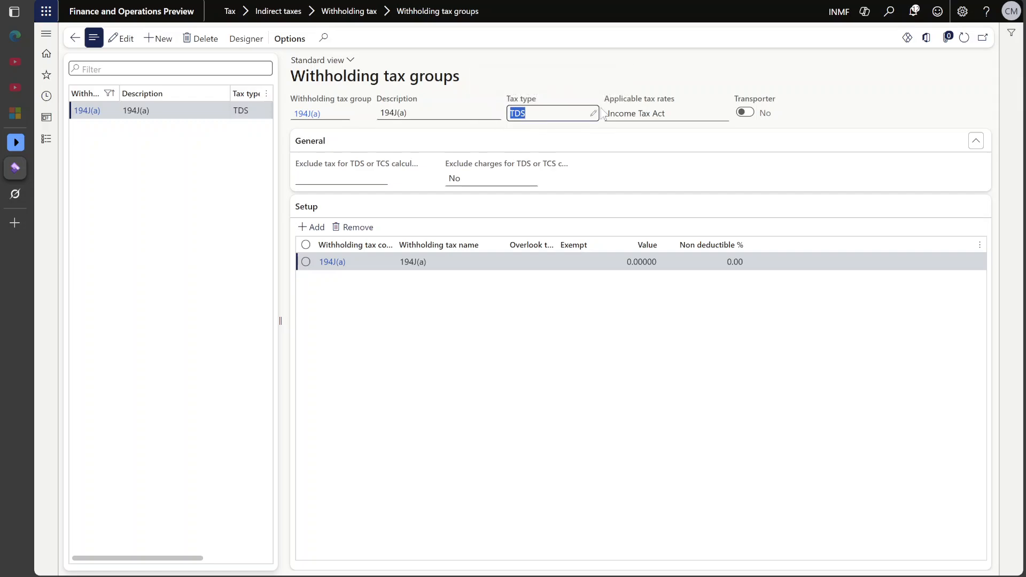
left_click(837, 95)
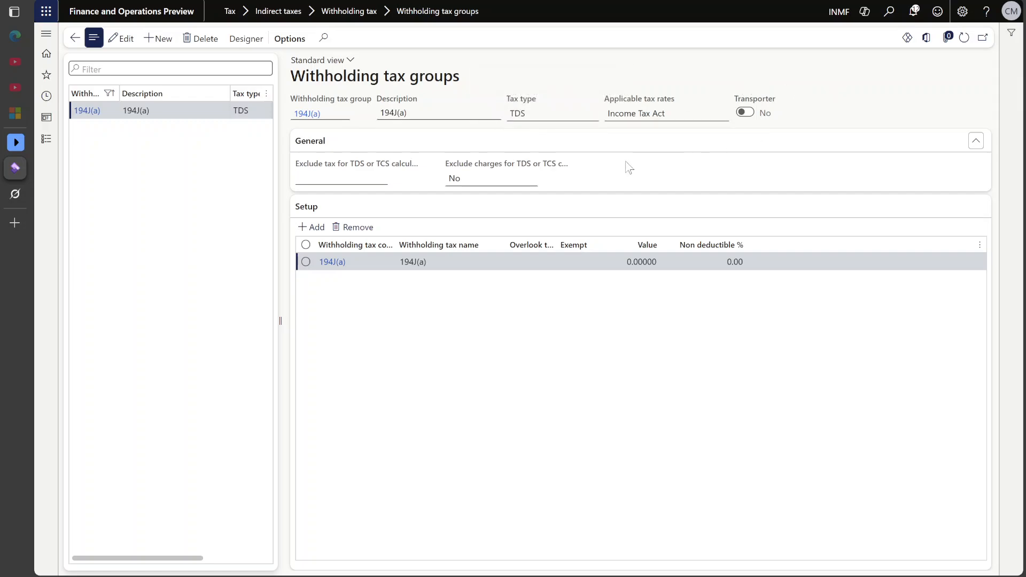
left_click(353, 263)
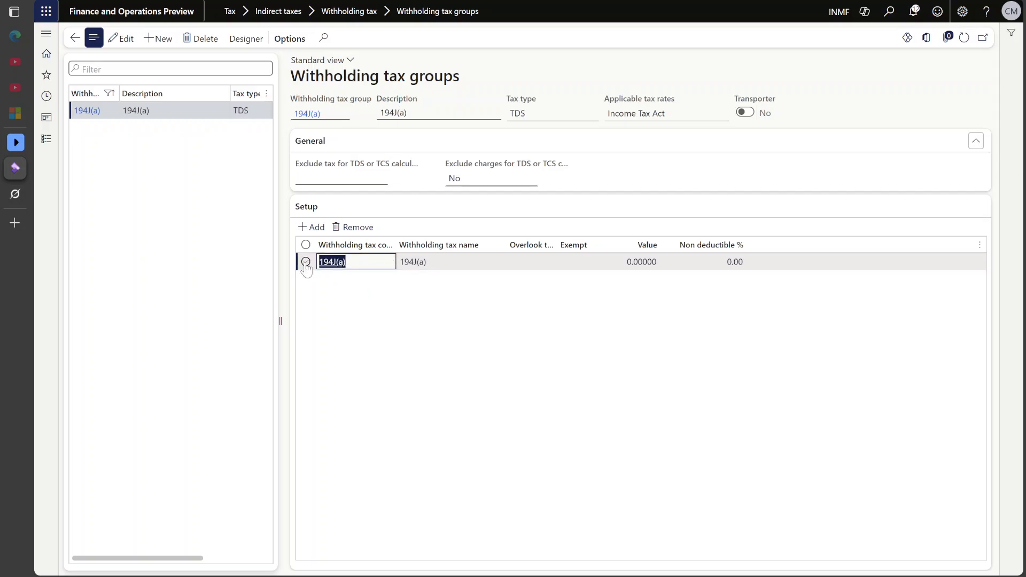
left_click(412, 312)
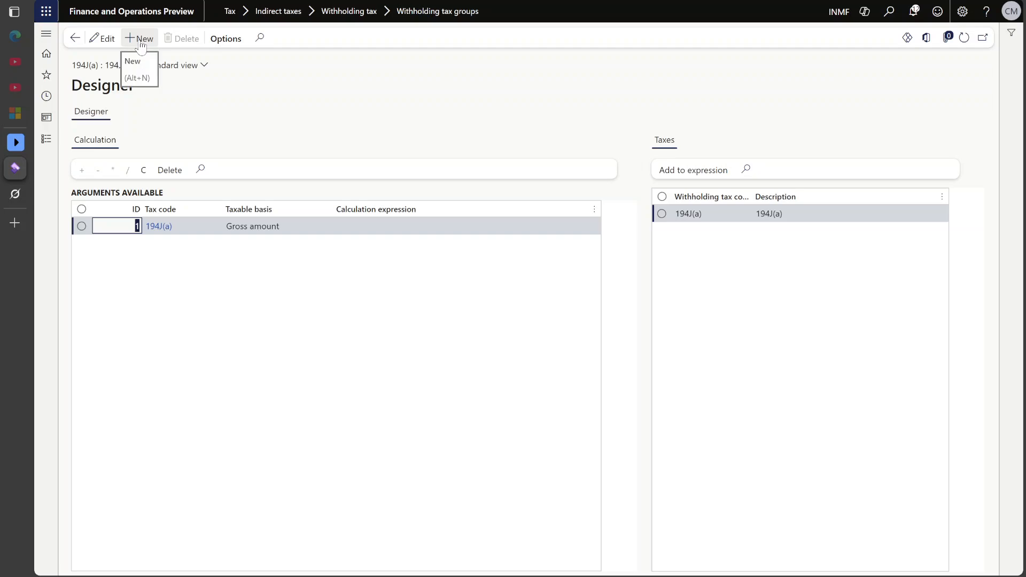
Examine the tax code in the designer of the 194J(a) withholding tax group and return to the group
left_click(180, 231)
left_click(180, 236)
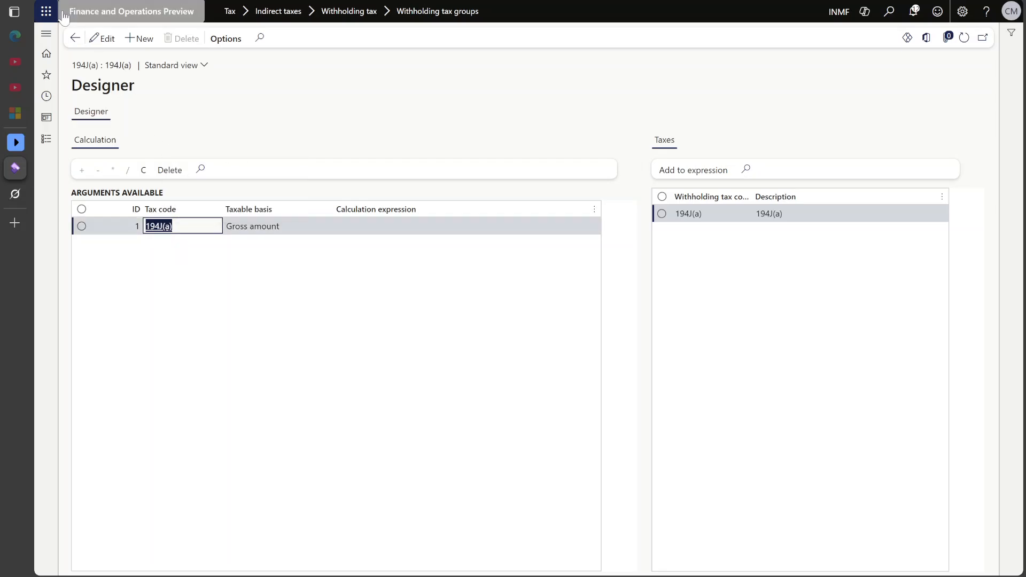
left_click(73, 37)
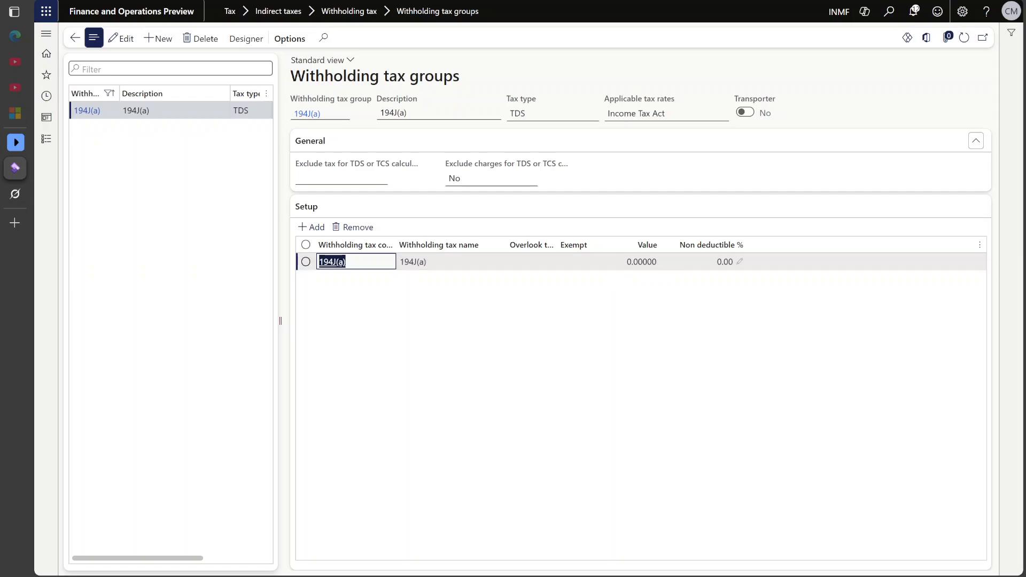
Widen the Value column of the group's setup lines and examine the value on the 194J(a) line
left_click_drag(657, 245, 672, 245)
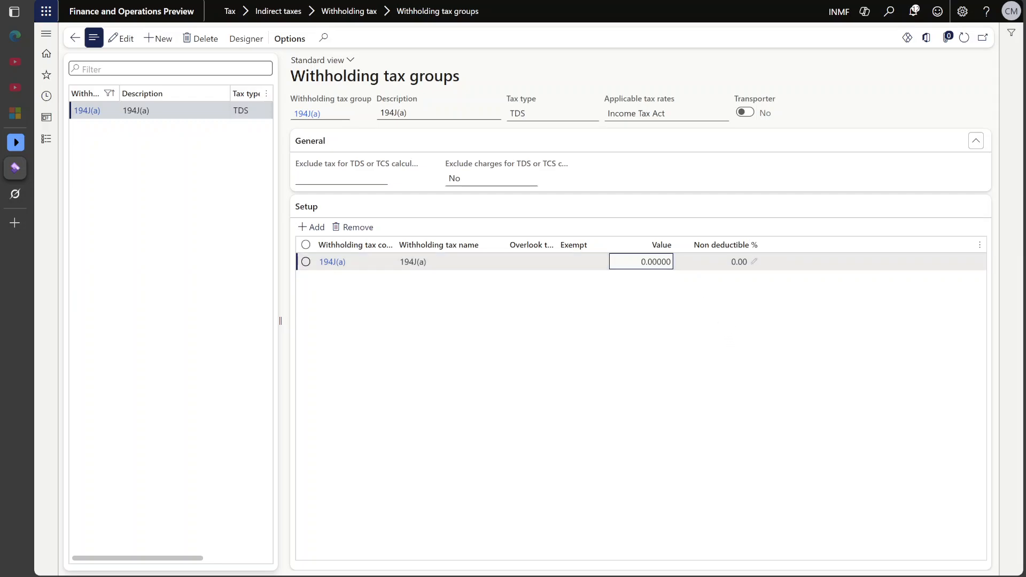
left_click_drag(673, 244, 687, 244)
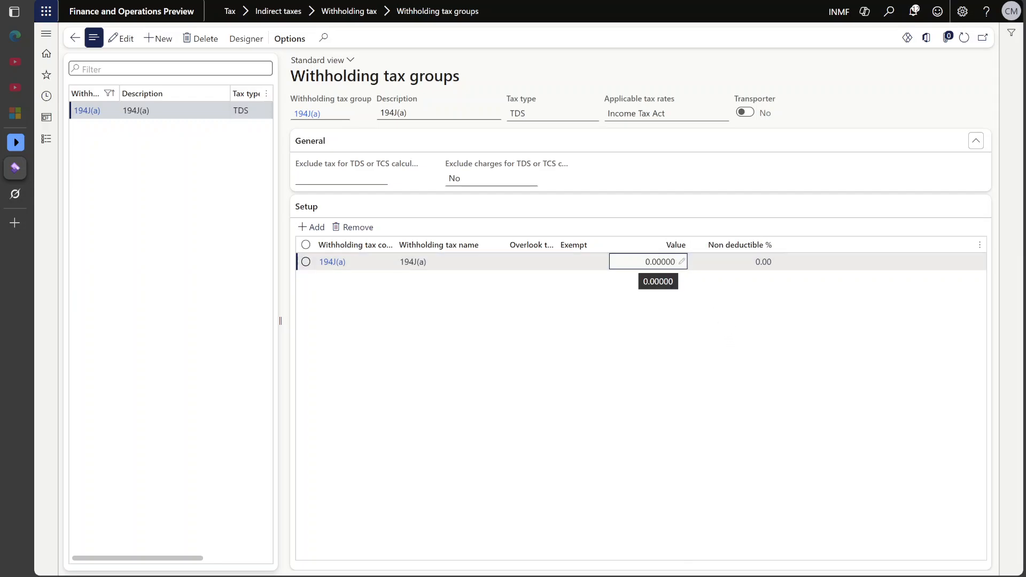
left_click(660, 261)
left_click(676, 313)
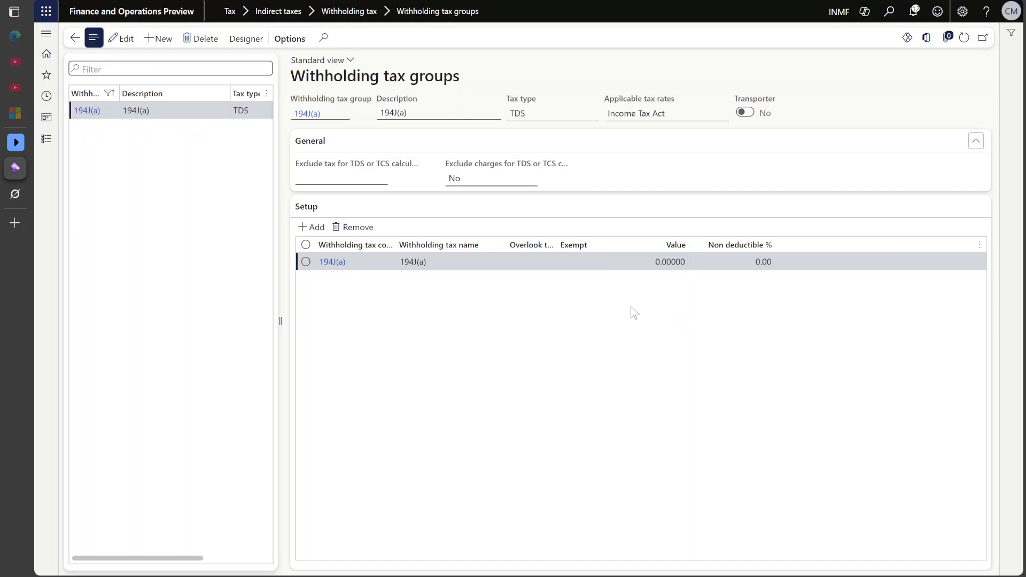
Open withholding tax code 194J(a) from the group line, view its code values and return to the group
left_click(335, 266)
left_click(239, 38)
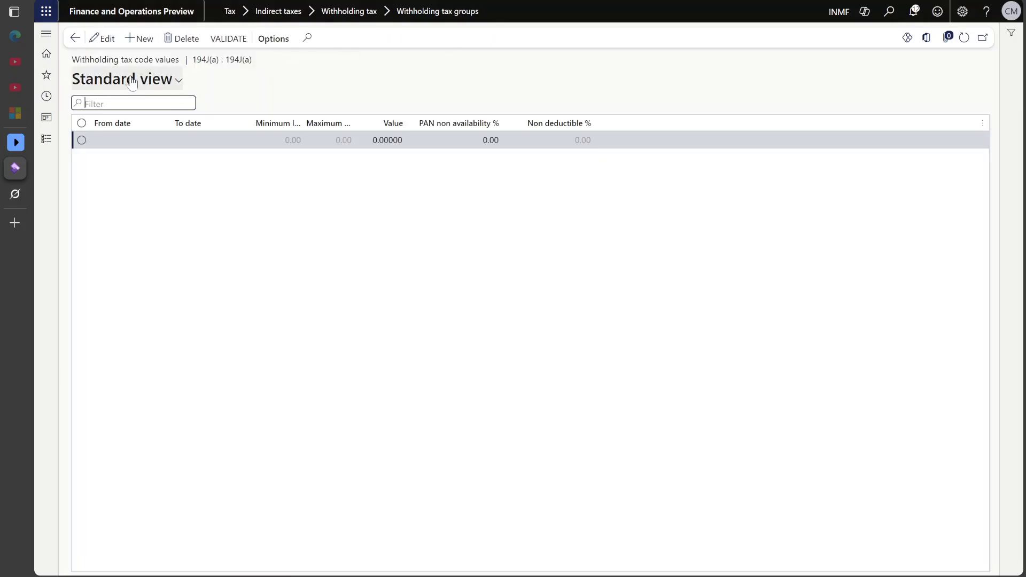
left_click(75, 38)
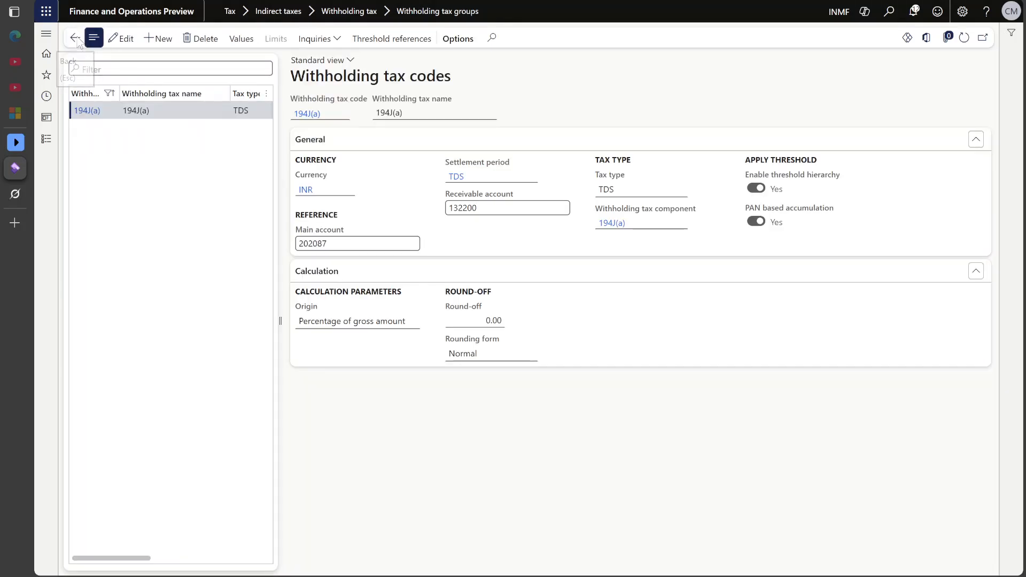
left_click(75, 38)
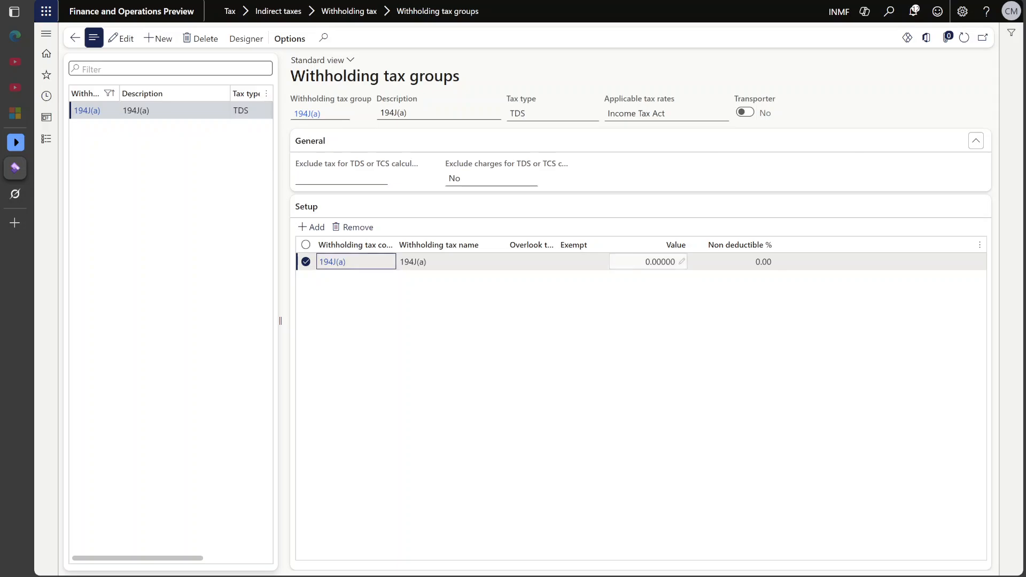
Recheck the value on the 194J(a) group line against the code values of 194J(a), and return to the group
left_click(681, 264)
left_click(709, 349)
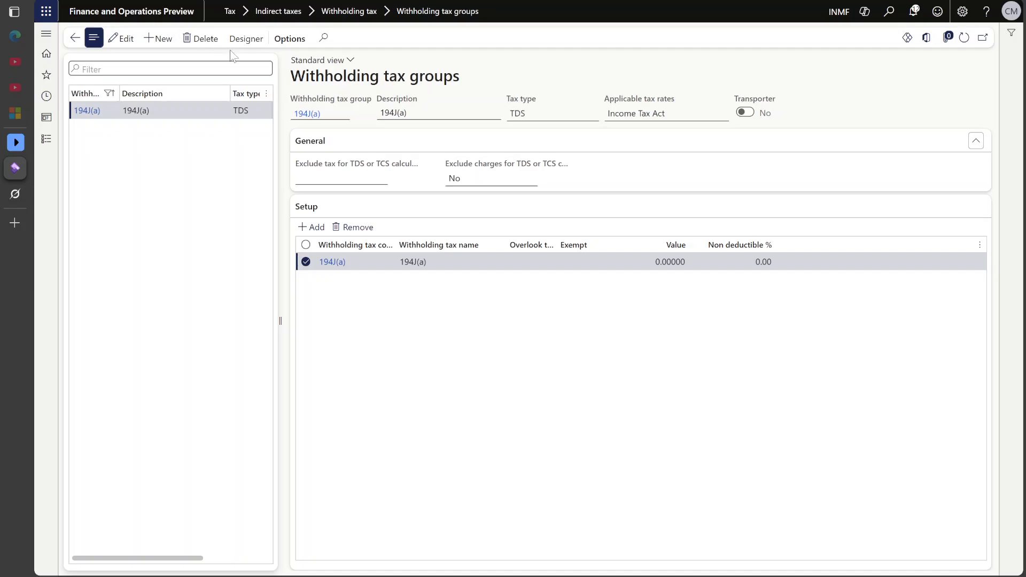
left_click(243, 40)
left_click(238, 39)
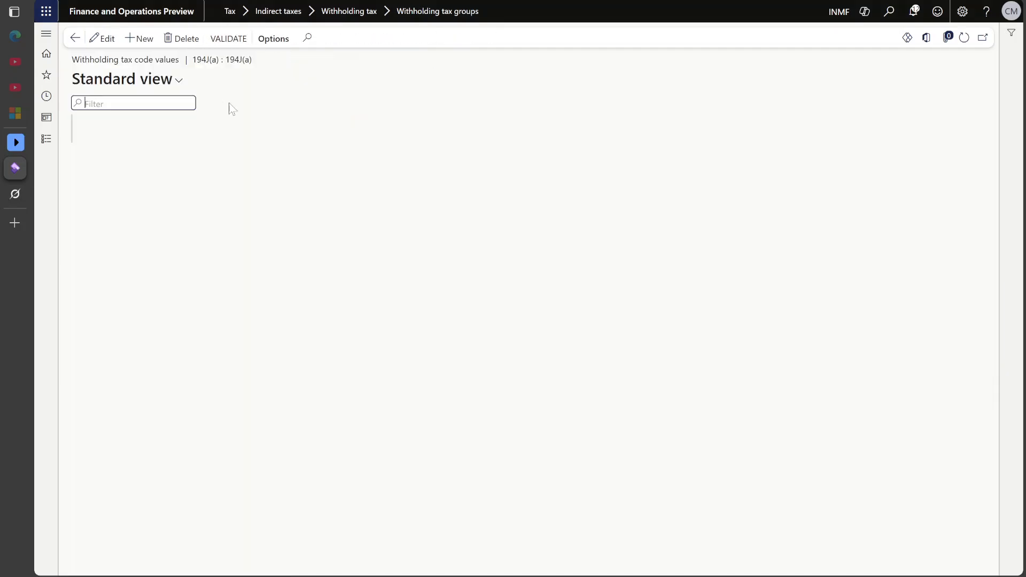
left_click(75, 41)
left_click(75, 41)
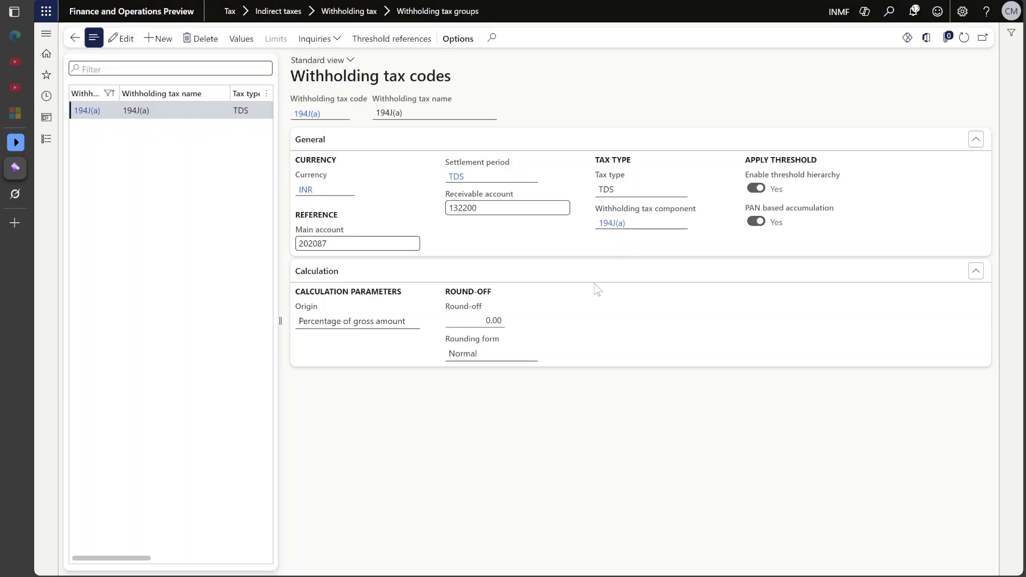
Examine the Value field of the 194J(a) setup line once more and go back to the full list of withholding tax groups
left_click(681, 260)
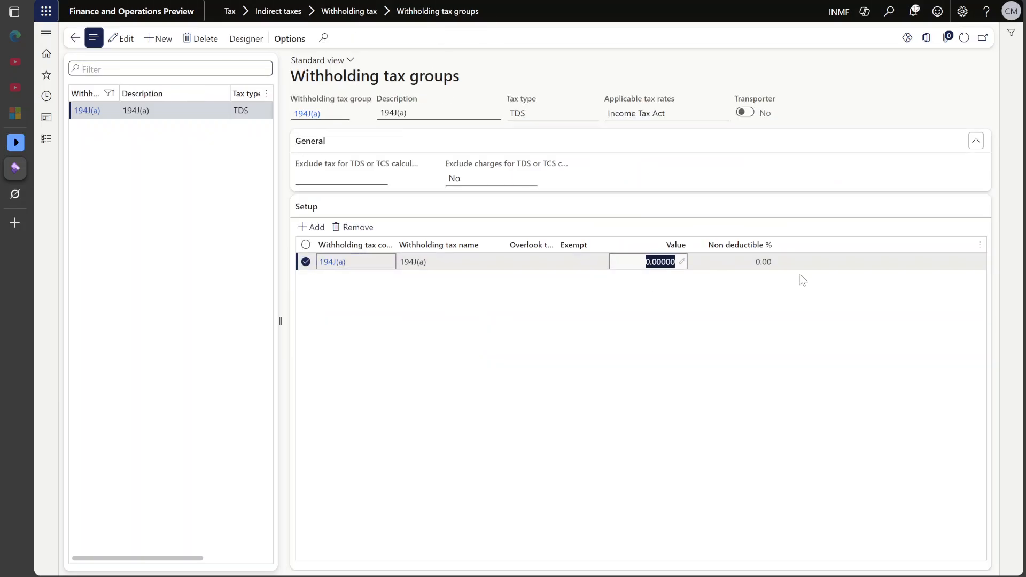
left_click(608, 380)
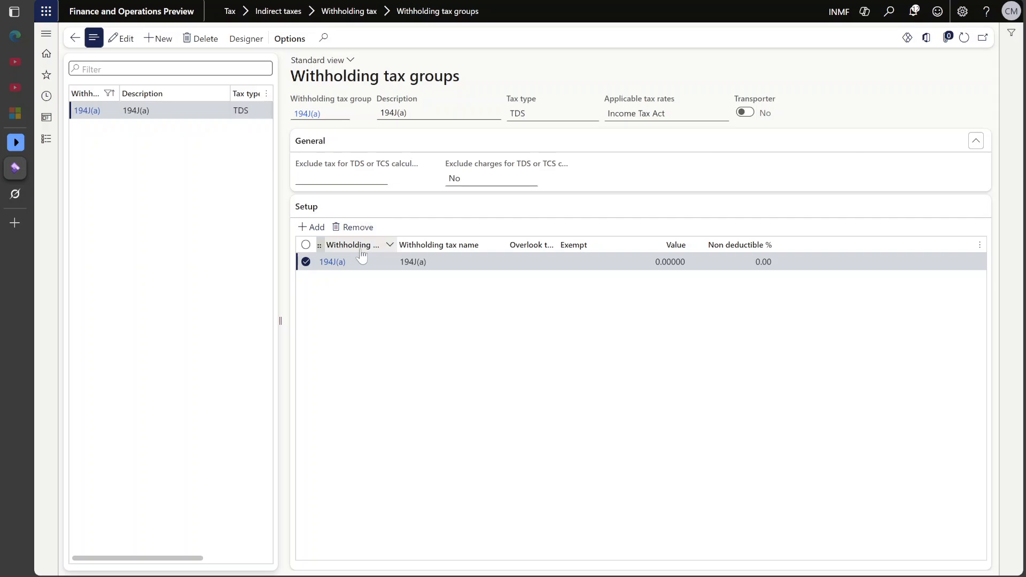
left_click_drag(659, 247, 688, 248)
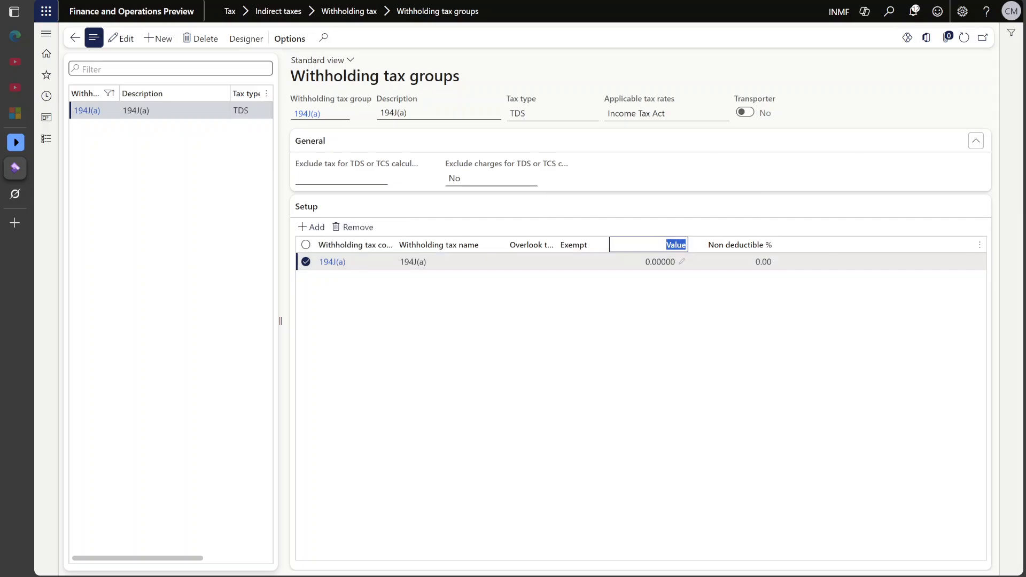
left_click(676, 261)
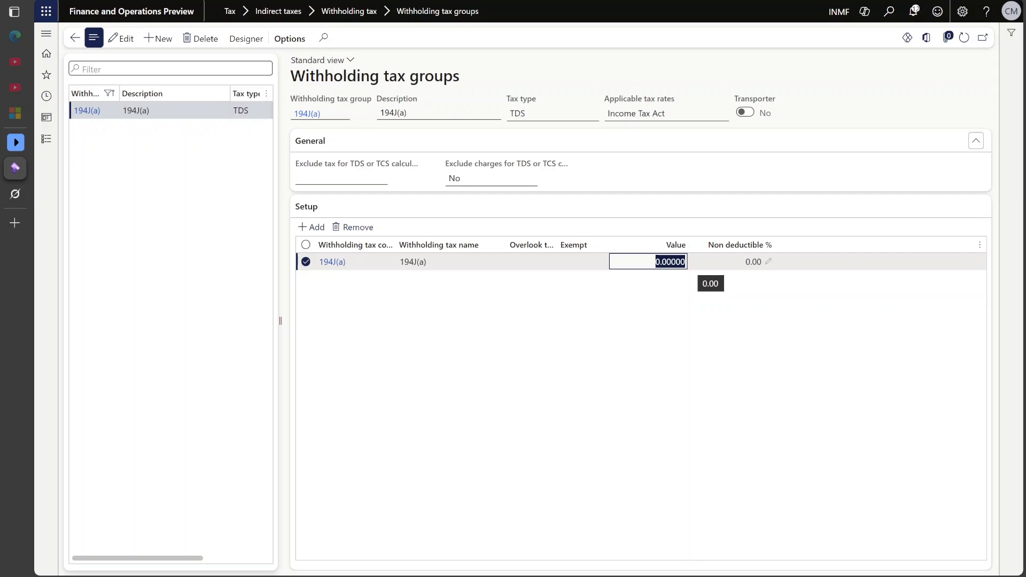
left_click(75, 38)
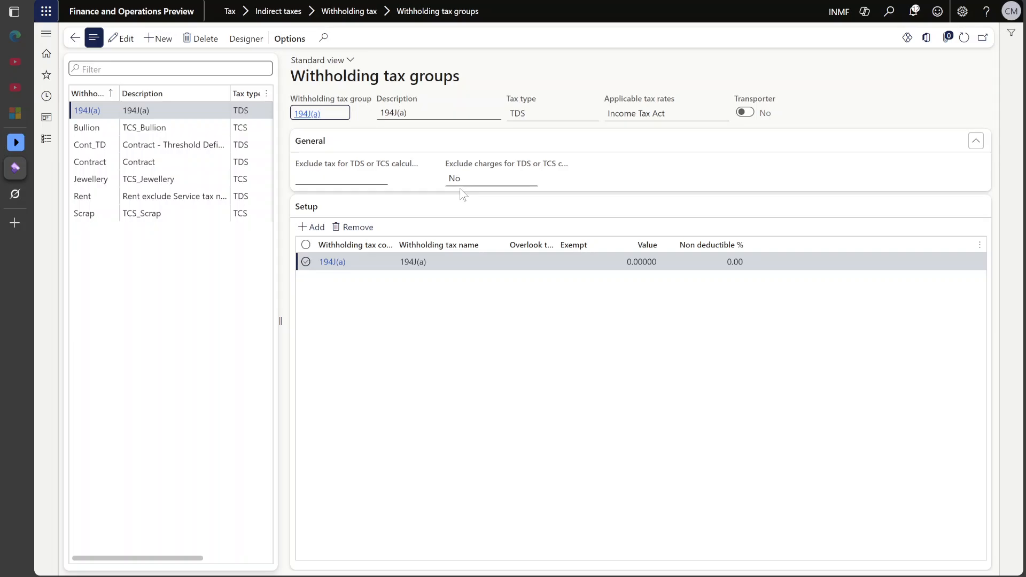
Open the vendor Alpine ski House India Ltd. in accounts payable and open the PAN number in its tax information for editing
left_click(46, 140)
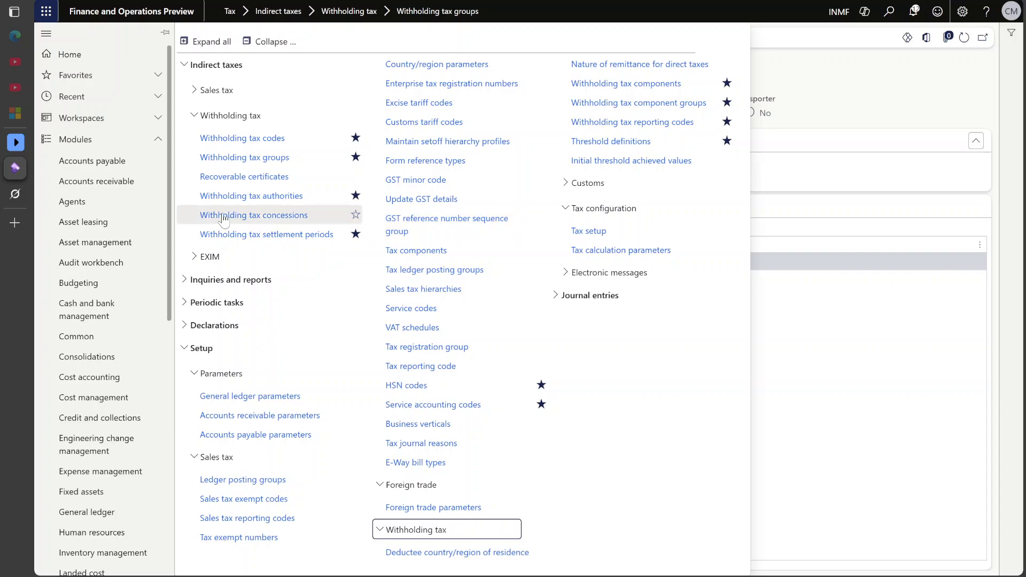
left_click(126, 167)
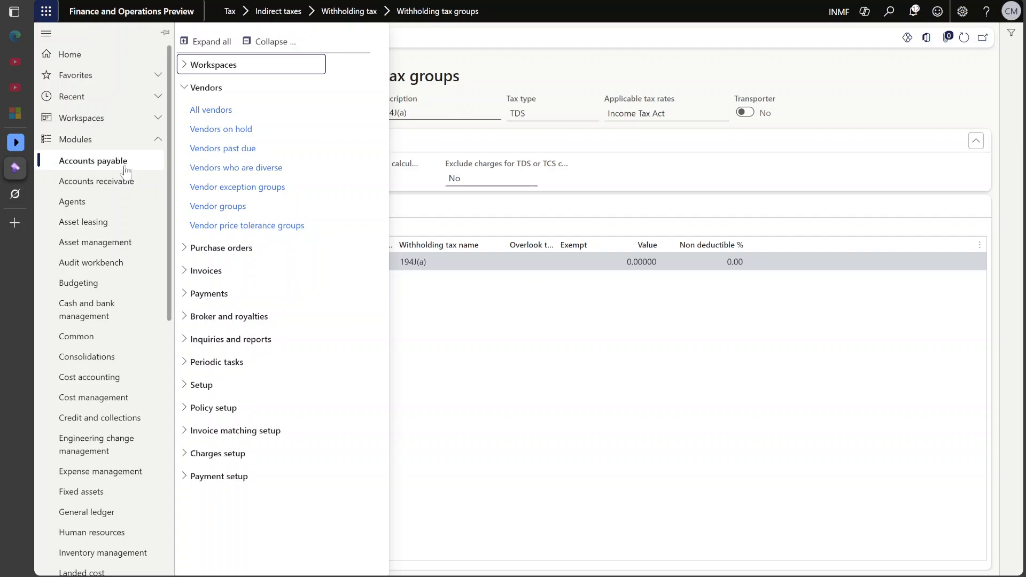
left_click(230, 114)
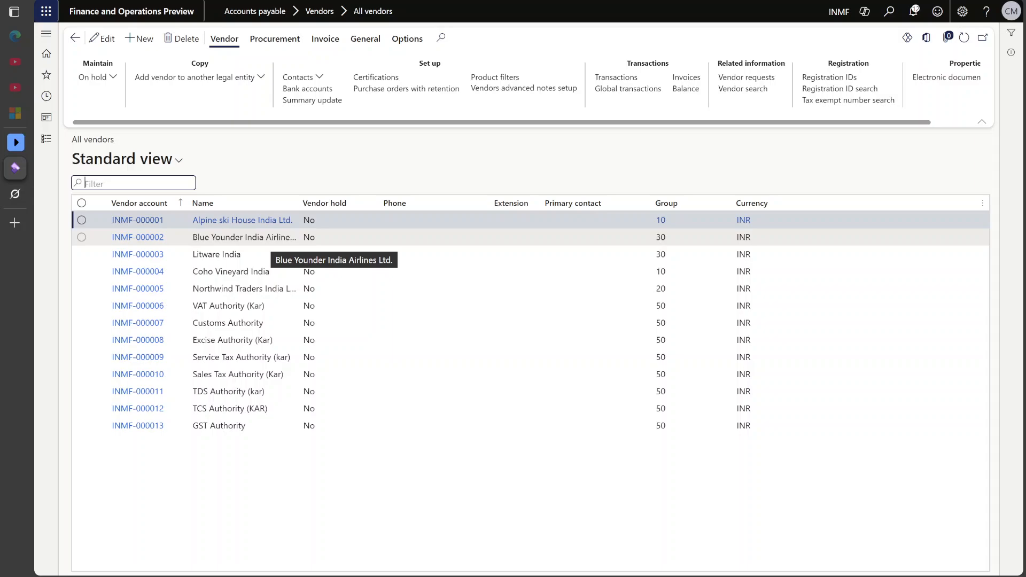
left_click(224, 223)
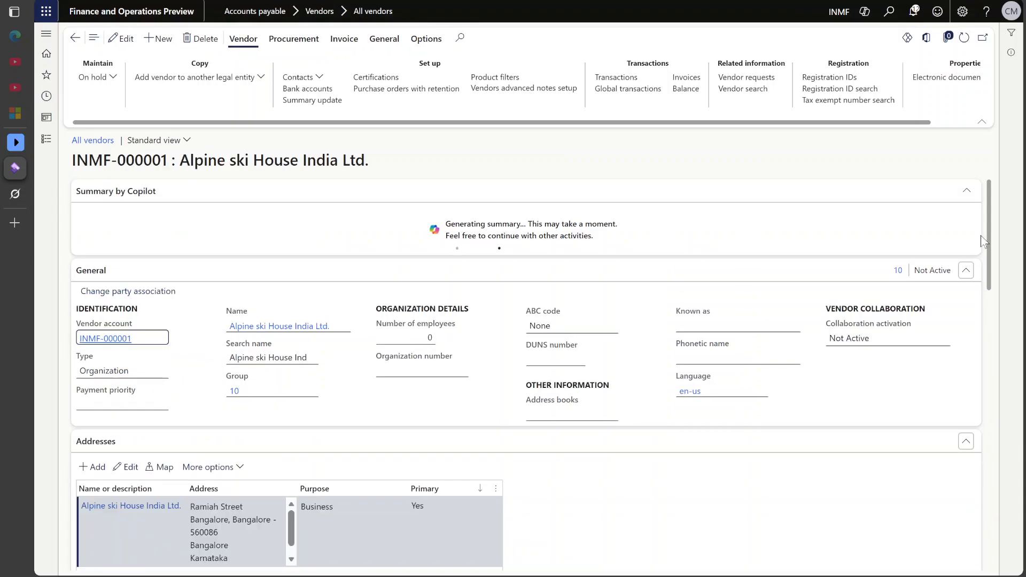
left_click_drag(987, 245, 1016, 543)
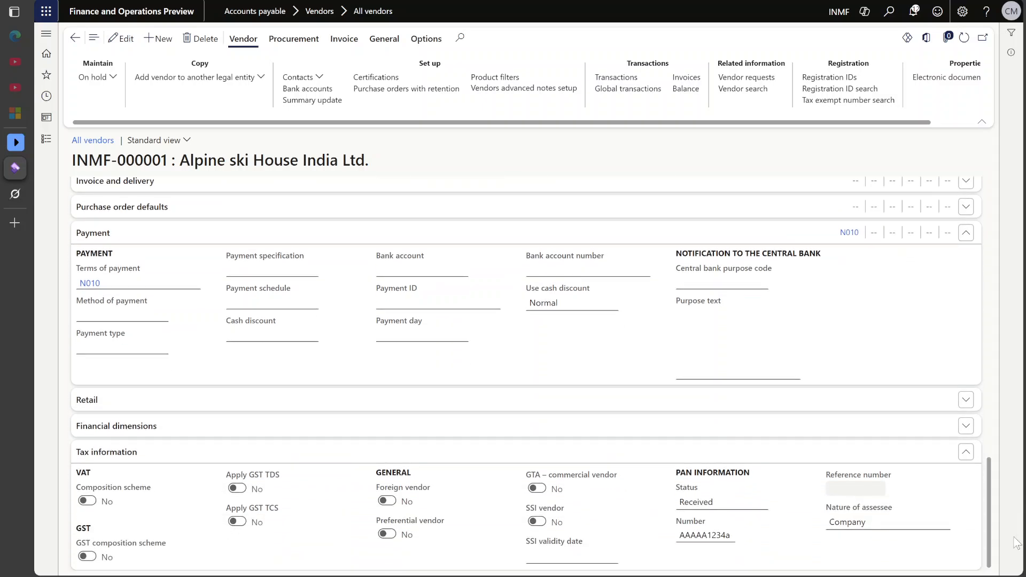
left_click(730, 540)
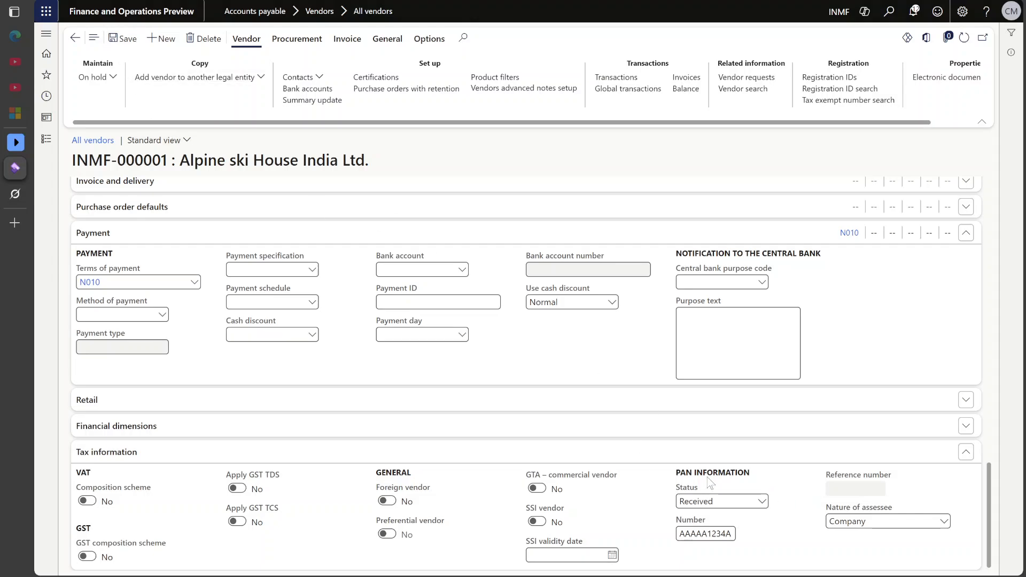
Expand the purchase order defaults and the invoice and delivery settings on the vendor record
left_click(732, 534)
scroll(775, 436, "up", 4)
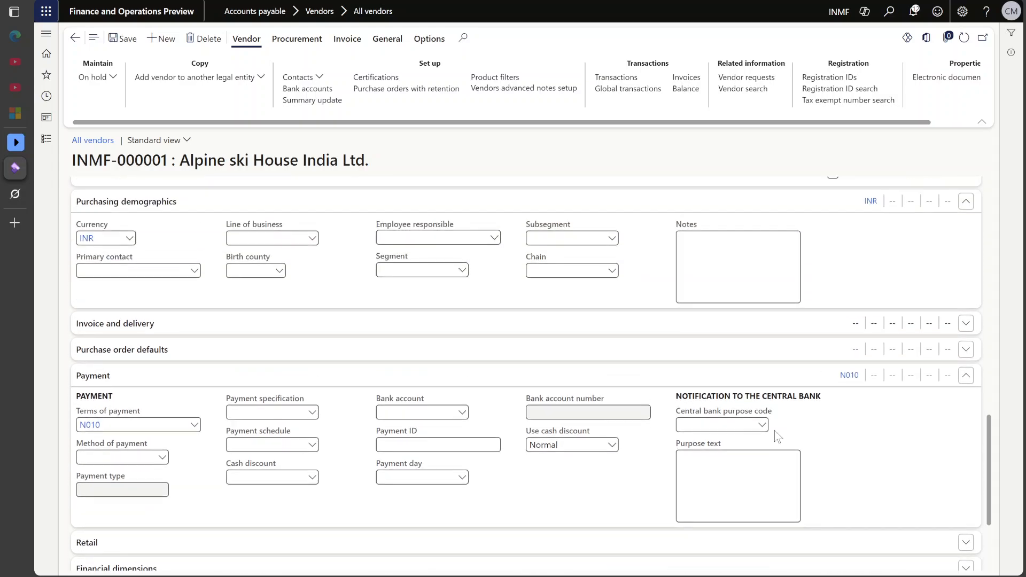
scroll(776, 437, "up", 3)
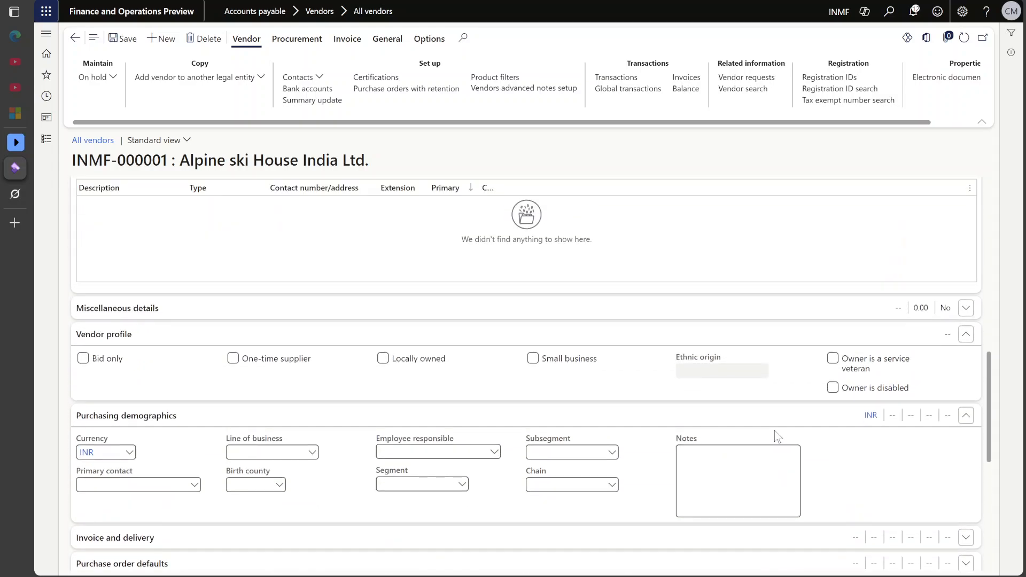
scroll(777, 437, "up", 10)
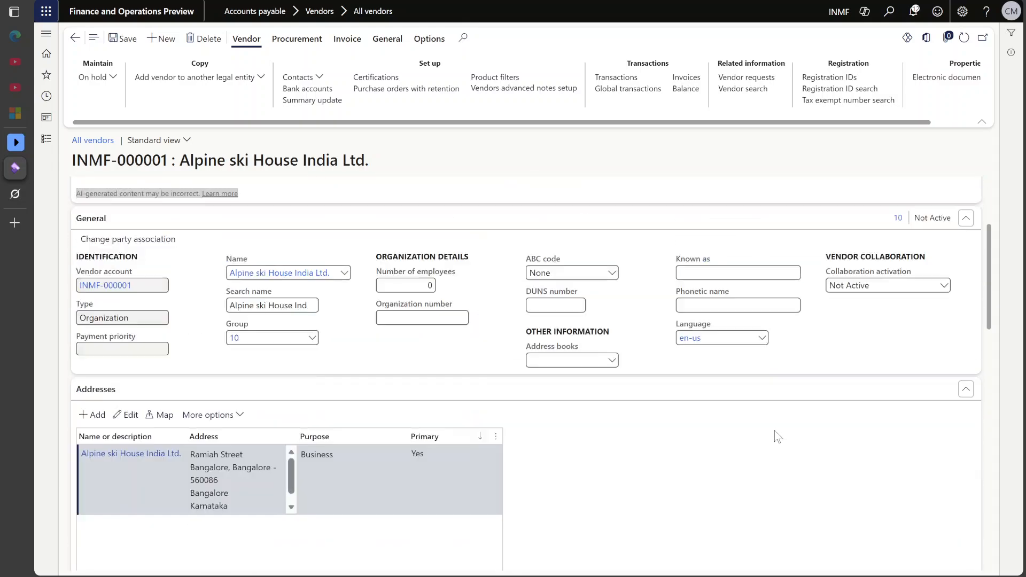
scroll(778, 436, "down", 15)
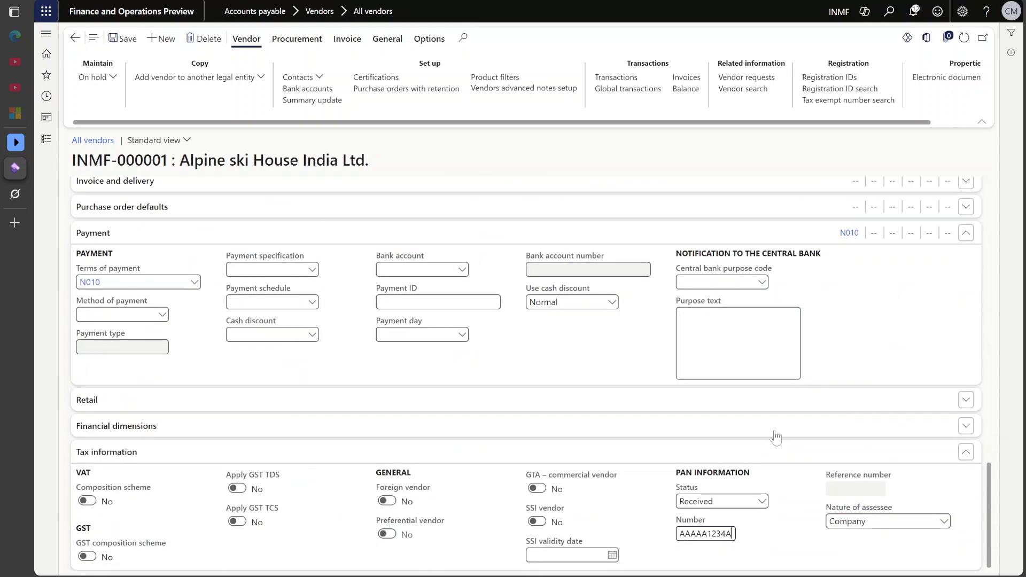
scroll(767, 436, "up", 3)
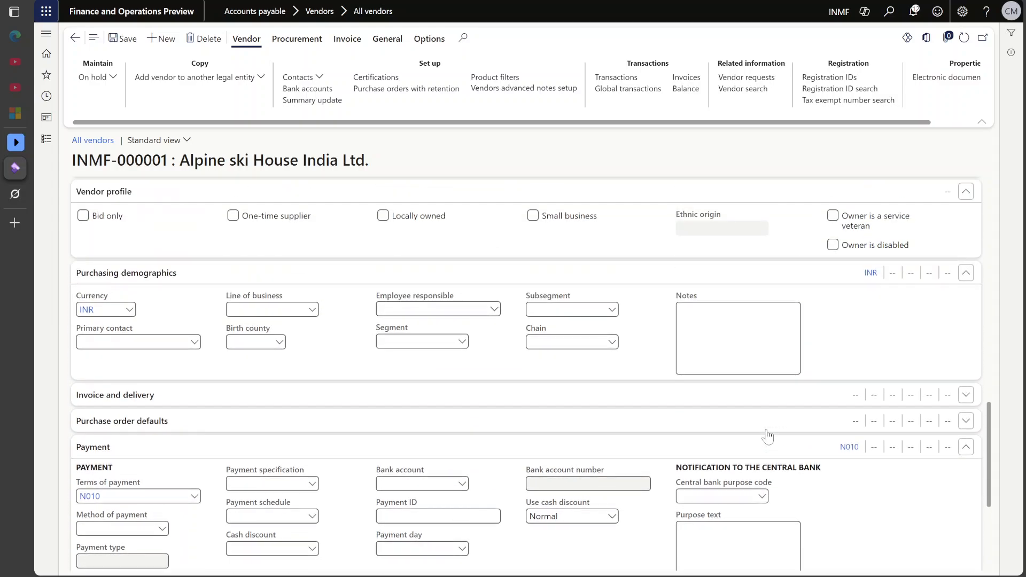
left_click(772, 423)
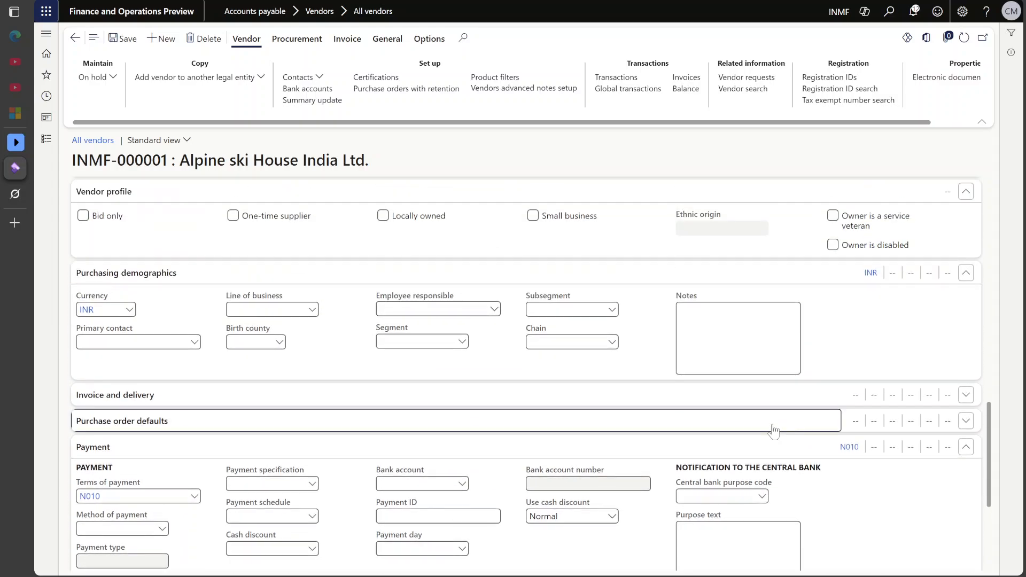
left_click(814, 399)
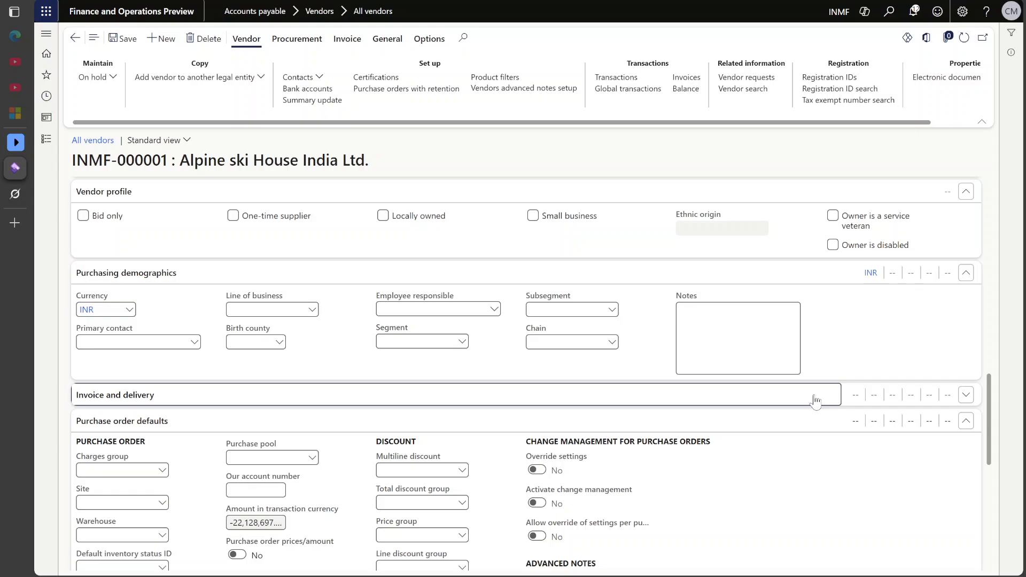
Enable withholding tax calculation for the vendor, assign TDS group 194J(a) and save the record
scroll(815, 402, "down", 3)
left_click(836, 301)
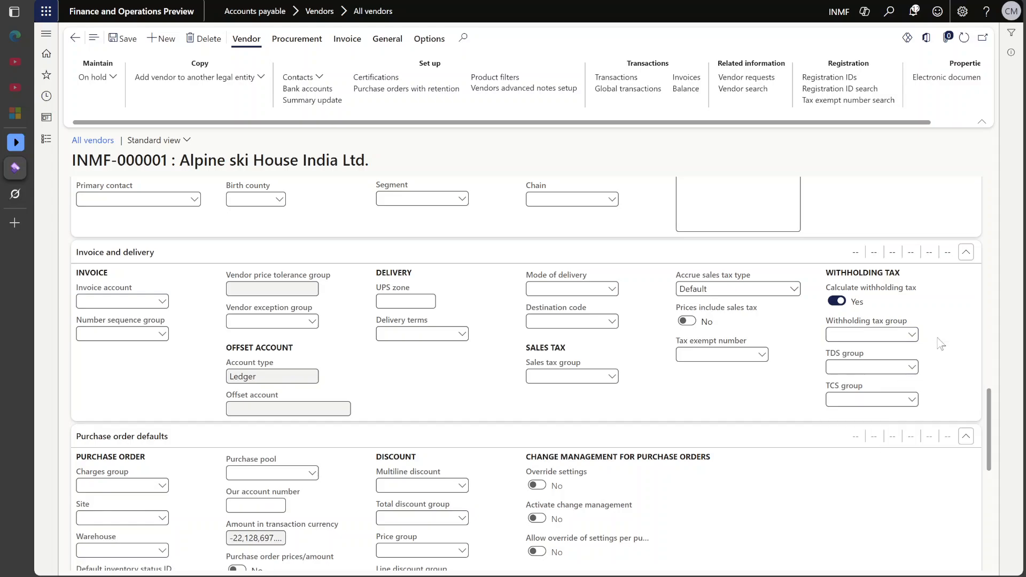
left_click(911, 367)
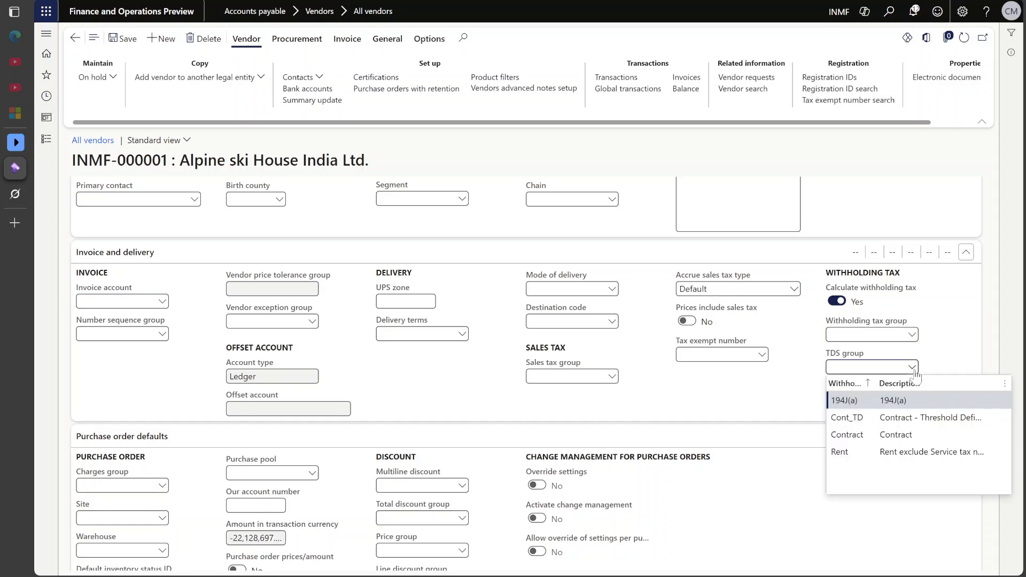
left_click(899, 399)
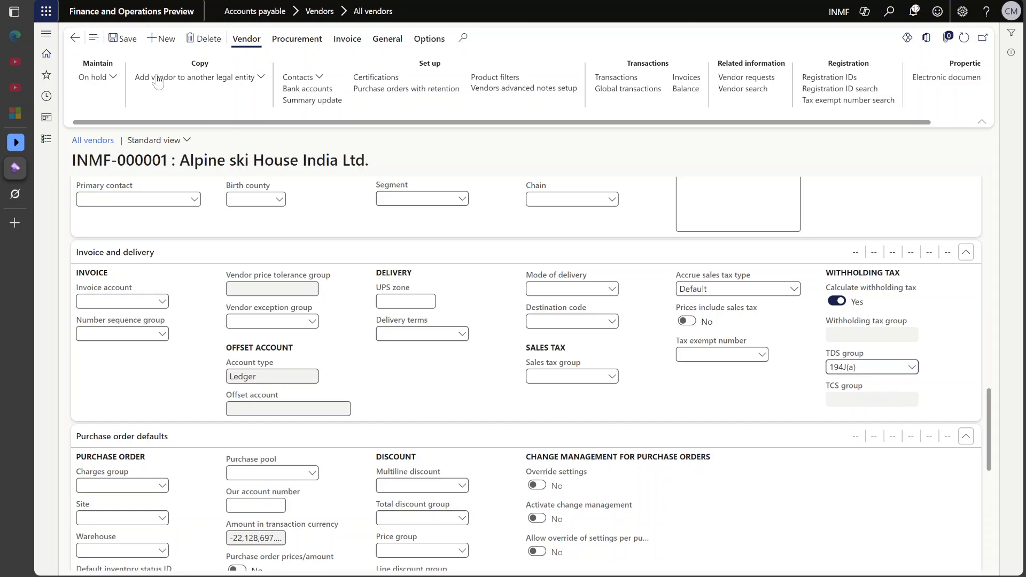
left_click(123, 38)
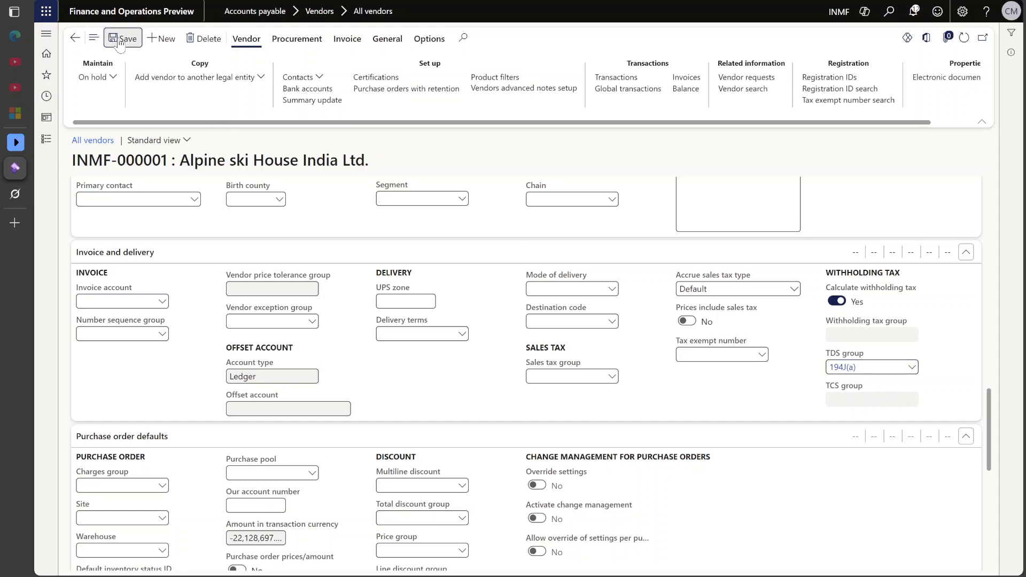
Create an invoice journal from the vendor record with the journal name InvJ
left_click(347, 43)
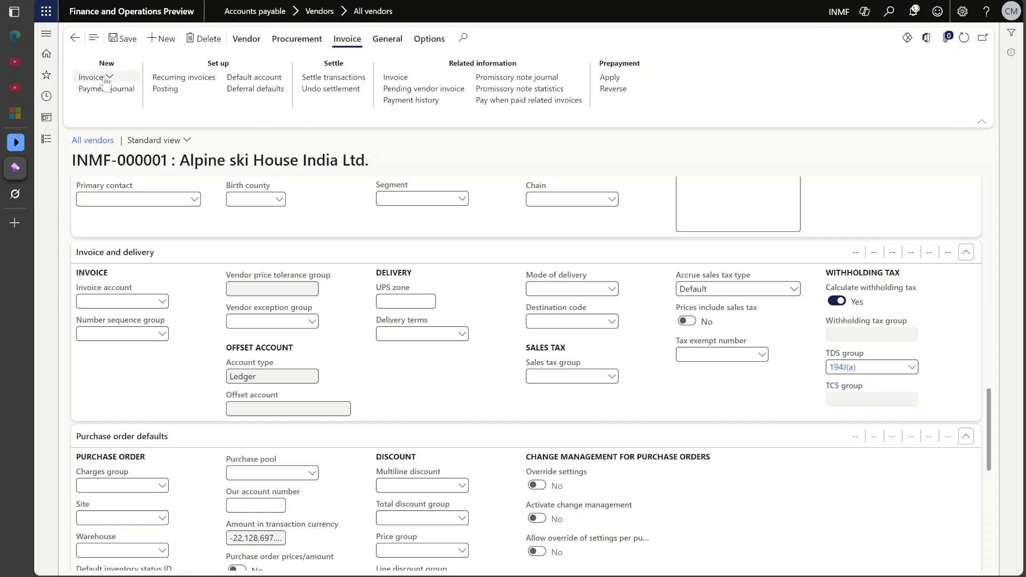
left_click(101, 77)
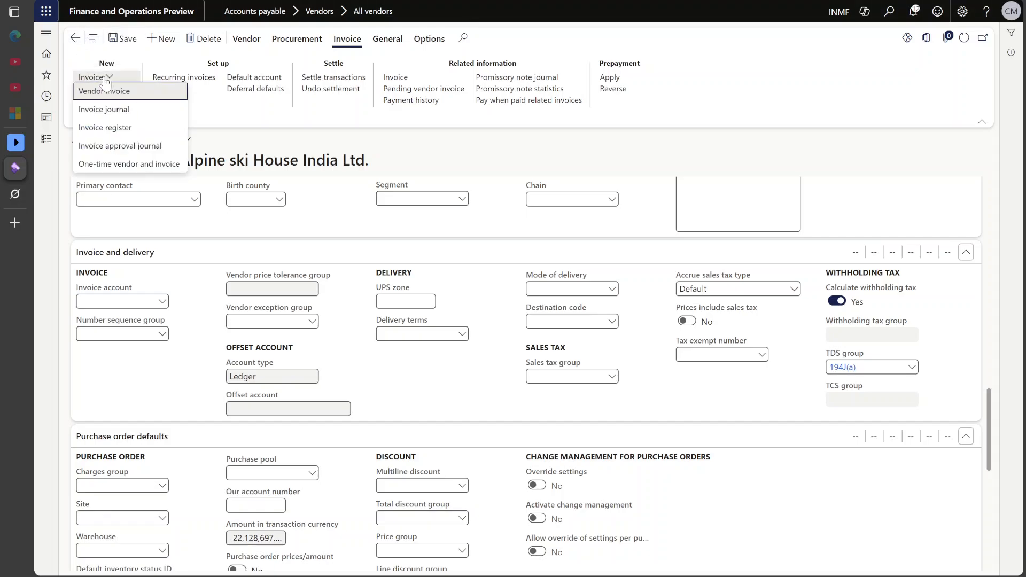
left_click(118, 113)
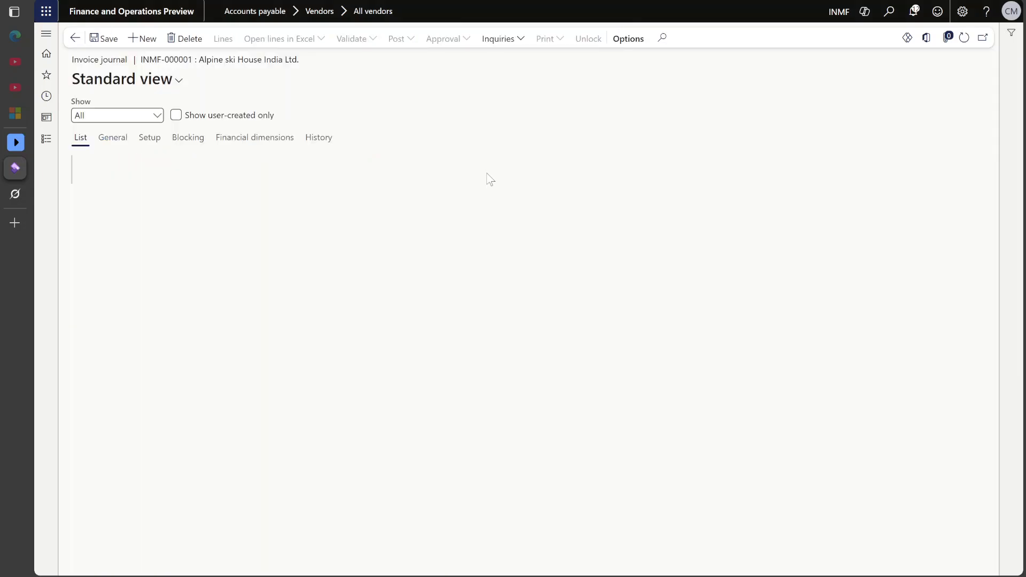
left_click(228, 181)
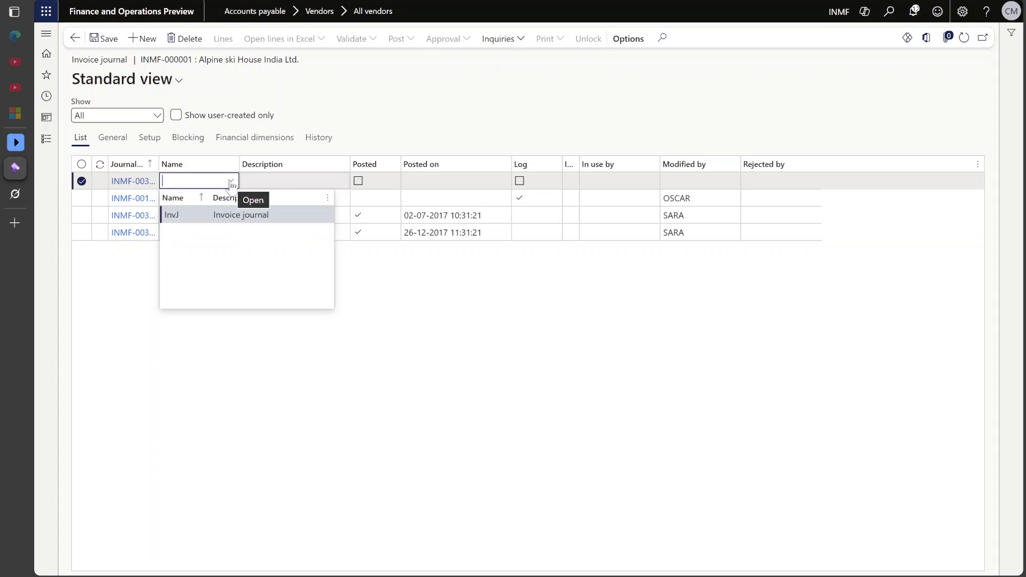
left_click(224, 215)
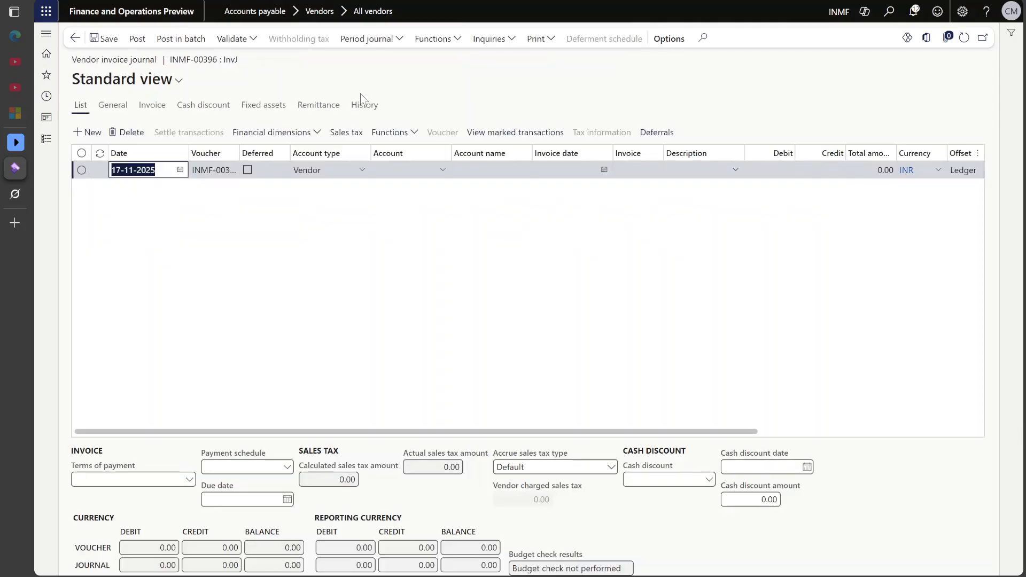
Select Alpine ski House India Ltd. as the journal line's vendor account and browse the offset main accounts starting with 5
left_click(443, 170)
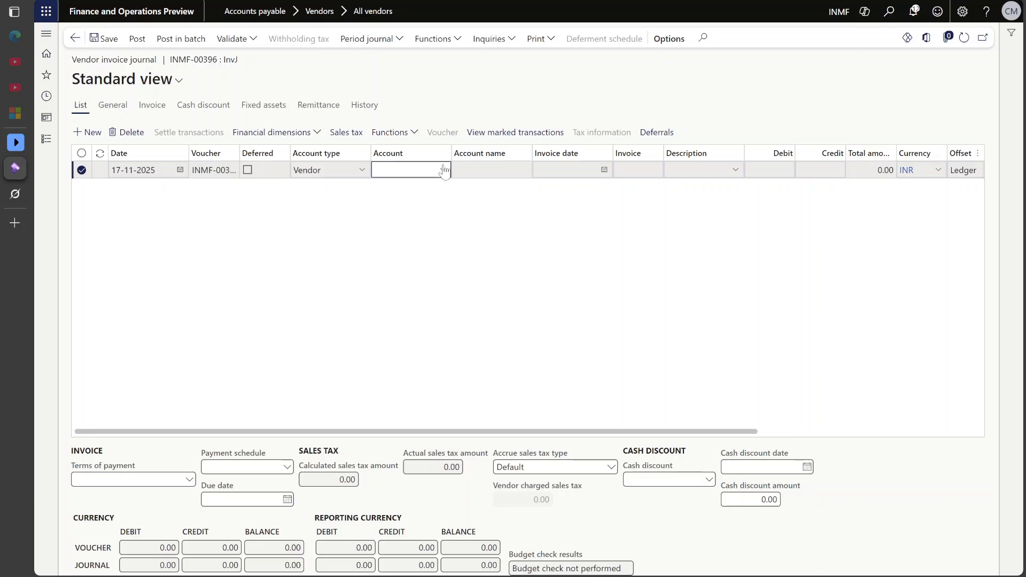
left_click(410, 204)
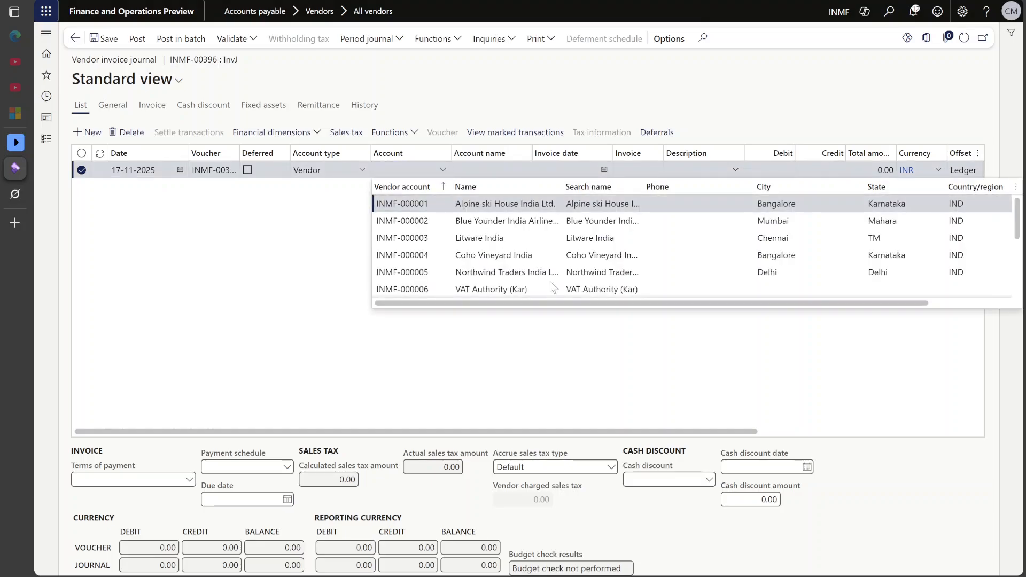
left_click_drag(565, 435, 790, 435)
left_click(800, 170)
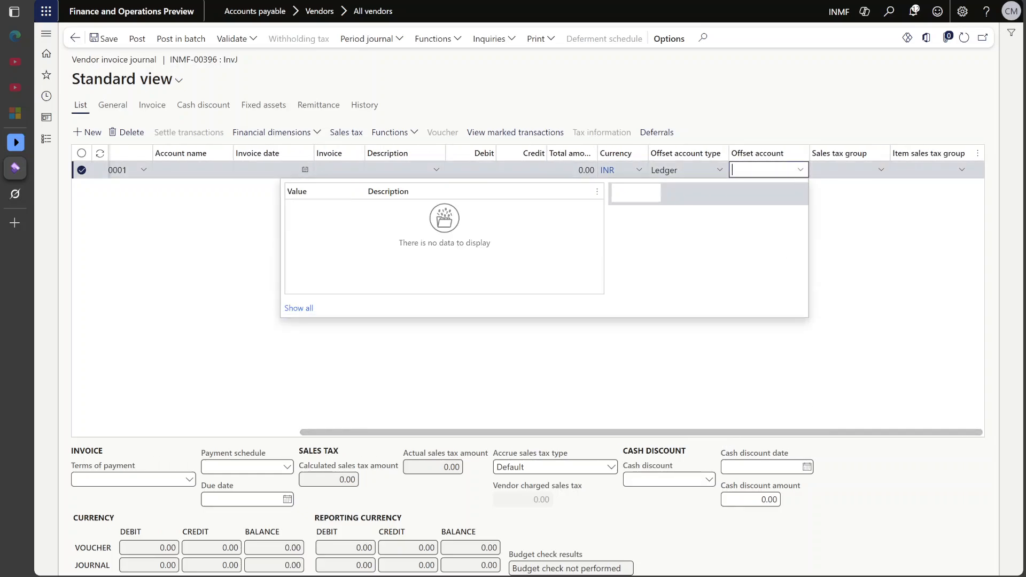
type("5----")
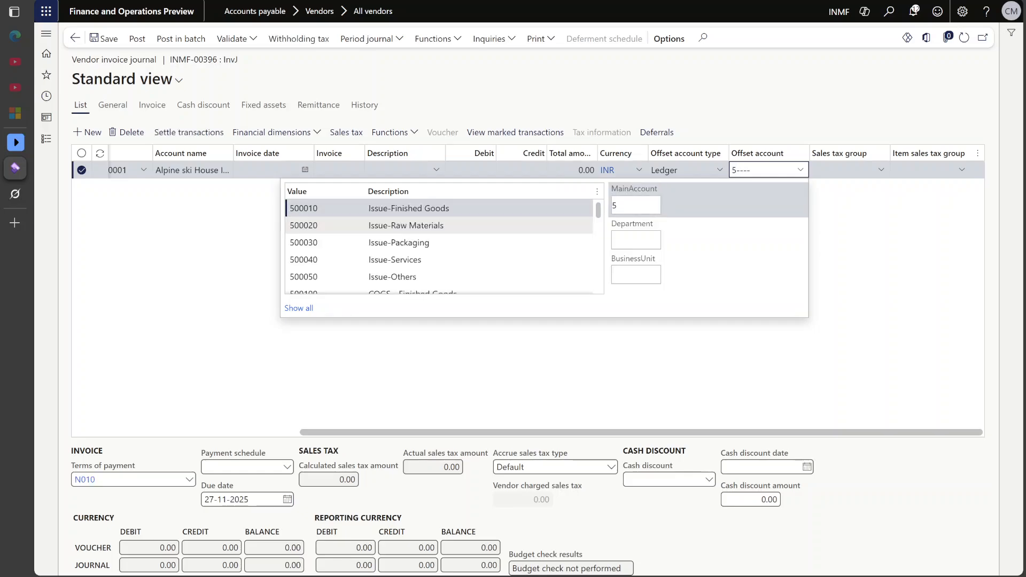
left_click_drag(597, 209, 597, 282)
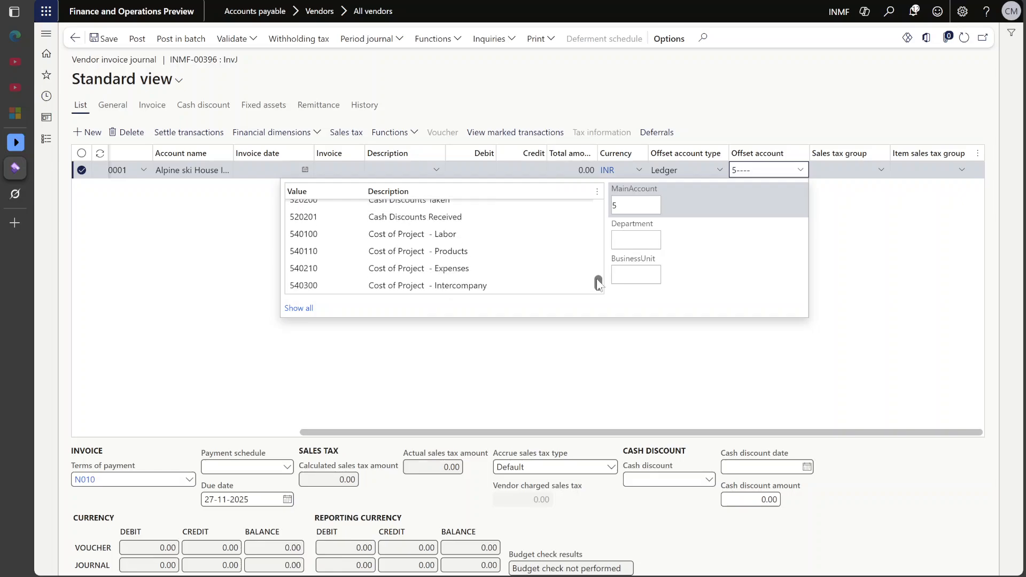
Filter the offset main accounts by 6 and set the line's offset account to 606500 Postage Expense
left_click_drag(640, 206, 603, 212)
type("6")
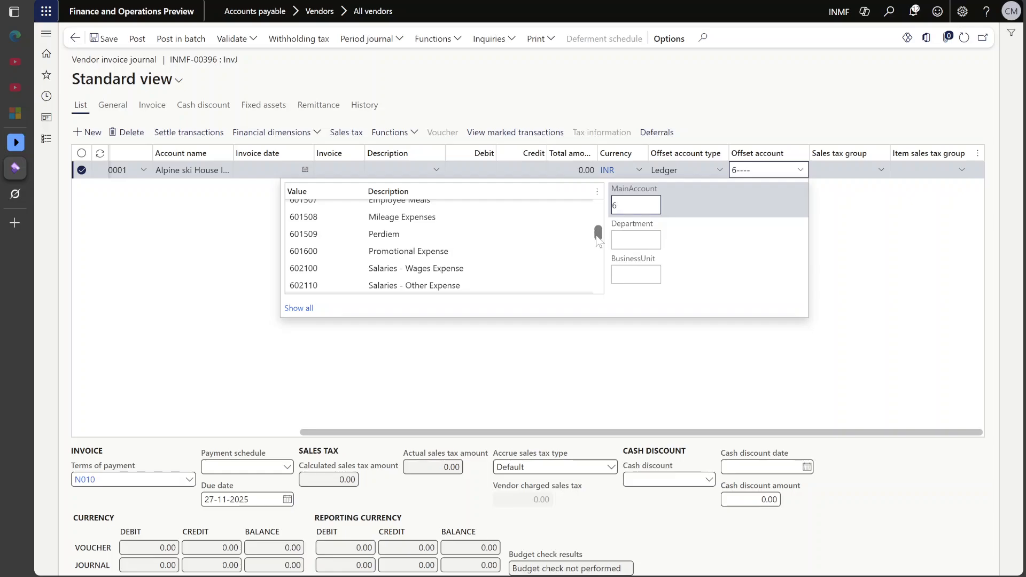
left_click_drag(595, 228, 599, 275)
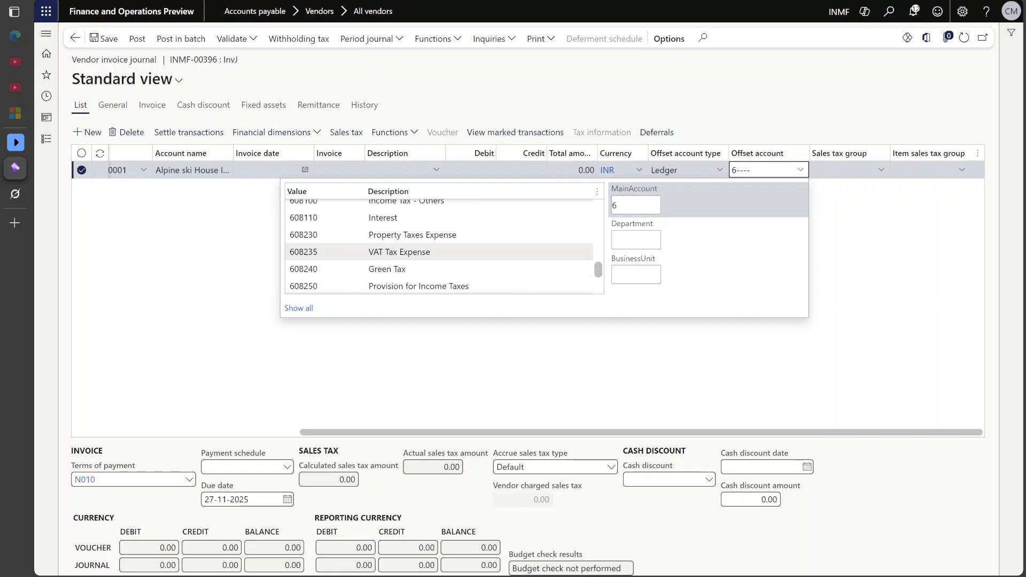
scroll(518, 257, "up", 4)
scroll(517, 262, "up", 4)
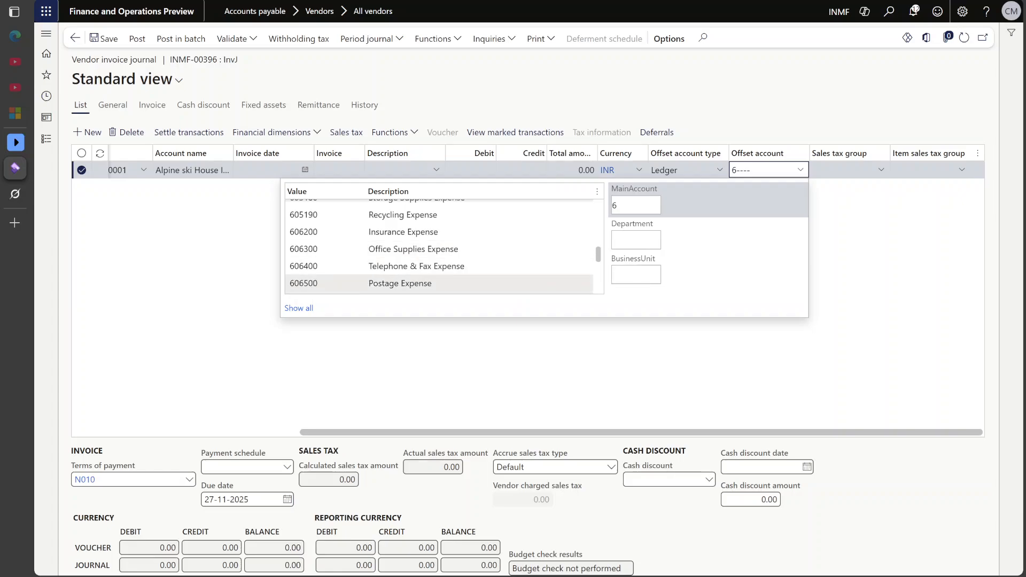
left_click(507, 283)
left_click(150, 269)
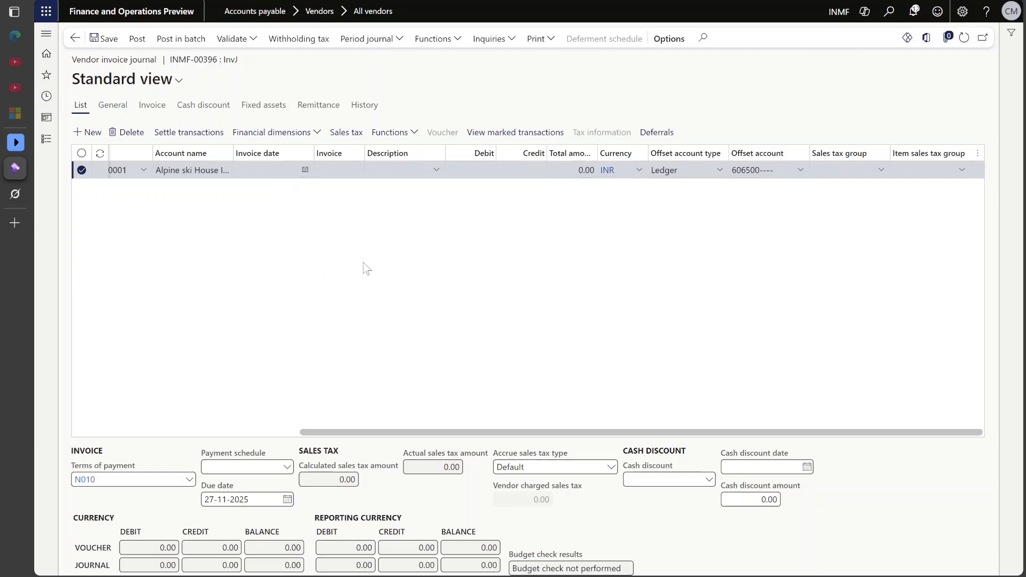
Set the line's invoice date to 17-11-2025 and its invoice number to TDS01
left_click(272, 170)
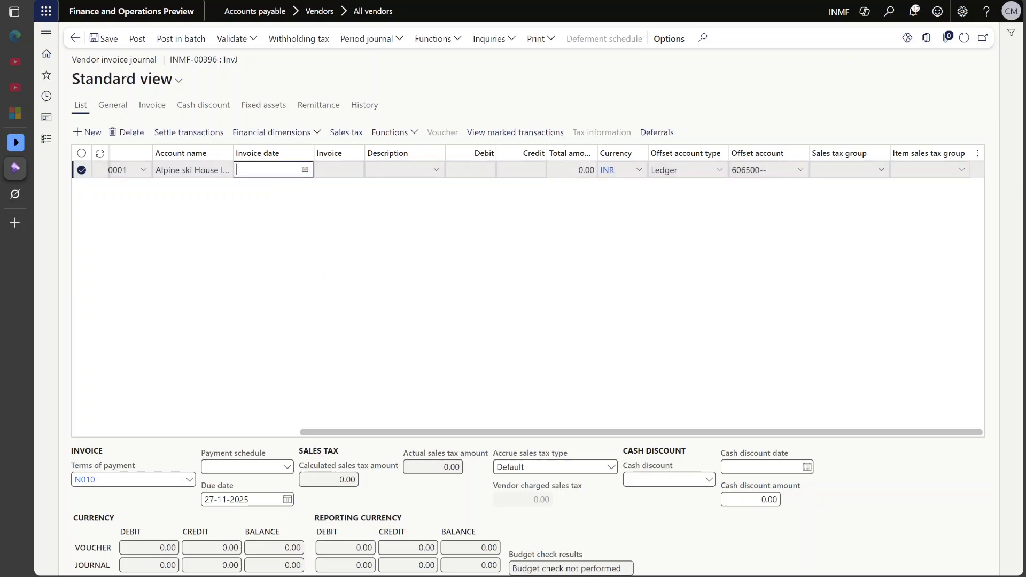
type("t")
key("Tab")
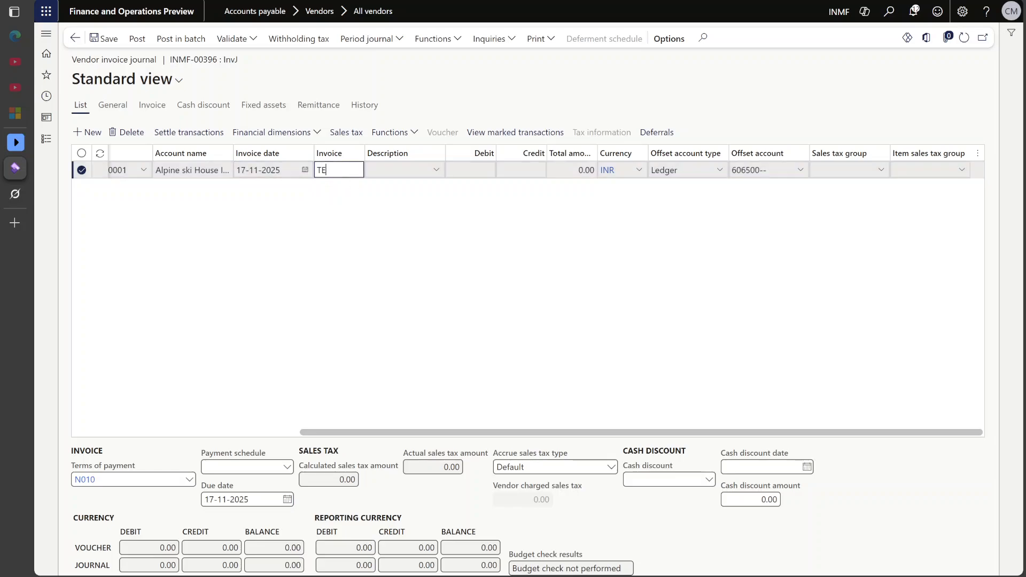
key("BackSpace")
key("BackSpace")
key("BackSpace")
key("BackSpace")
key("Tab")
key("Tab")
key("Tab")
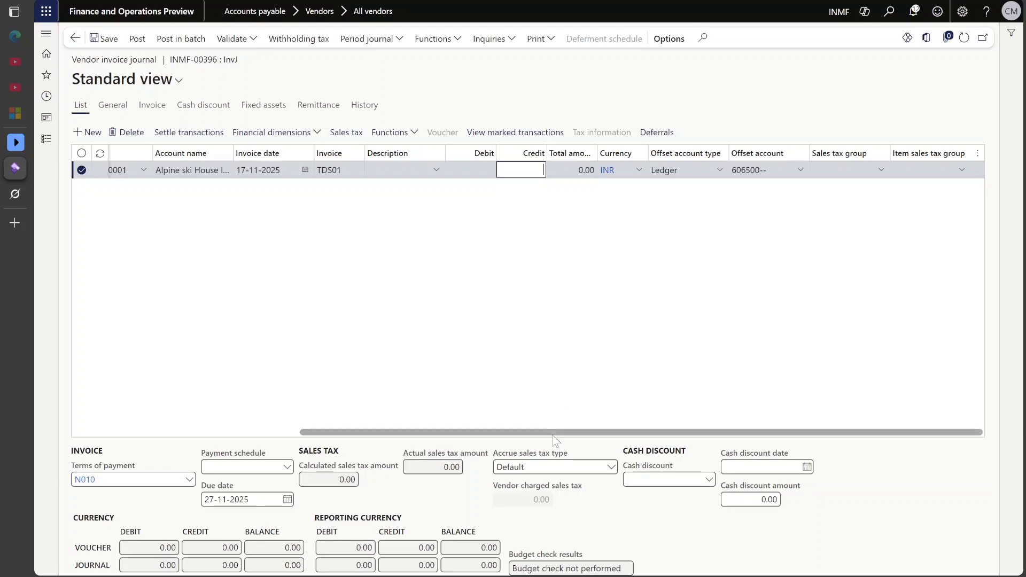
Set the journal line's credit amount to 100,000 and save the line
type("1")
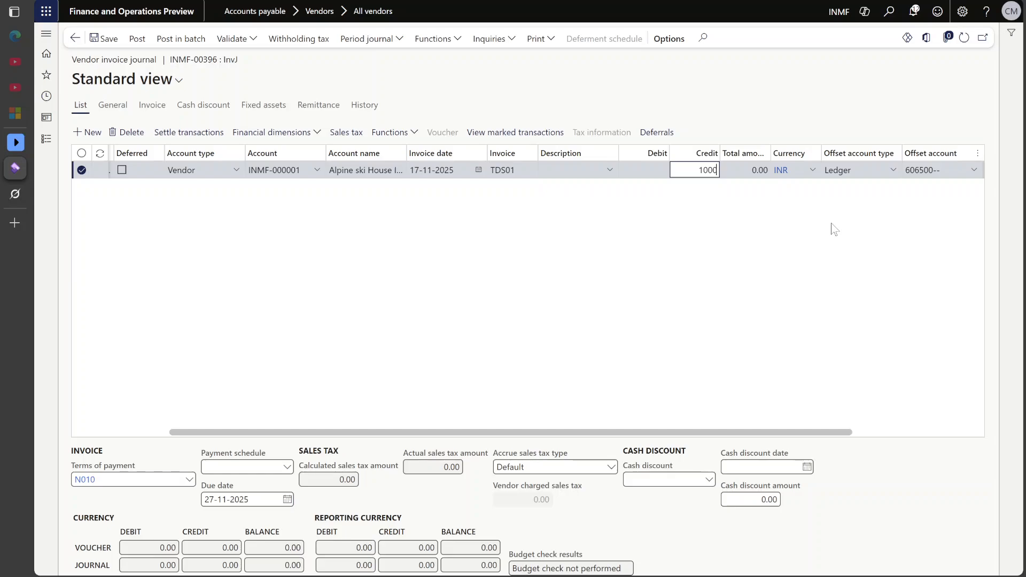
type("00,000")
key("Tab")
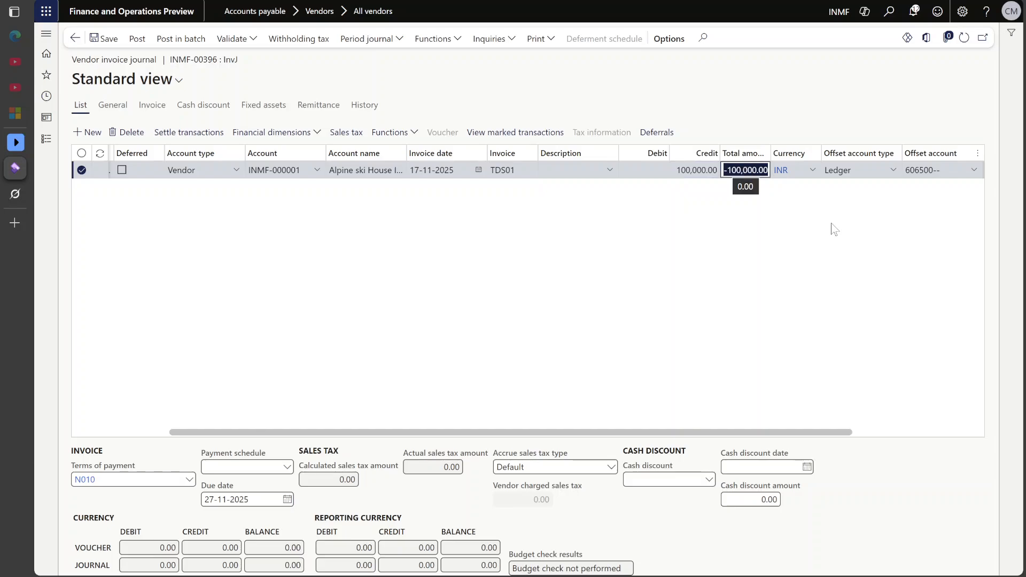
left_click_drag(706, 432, 545, 422)
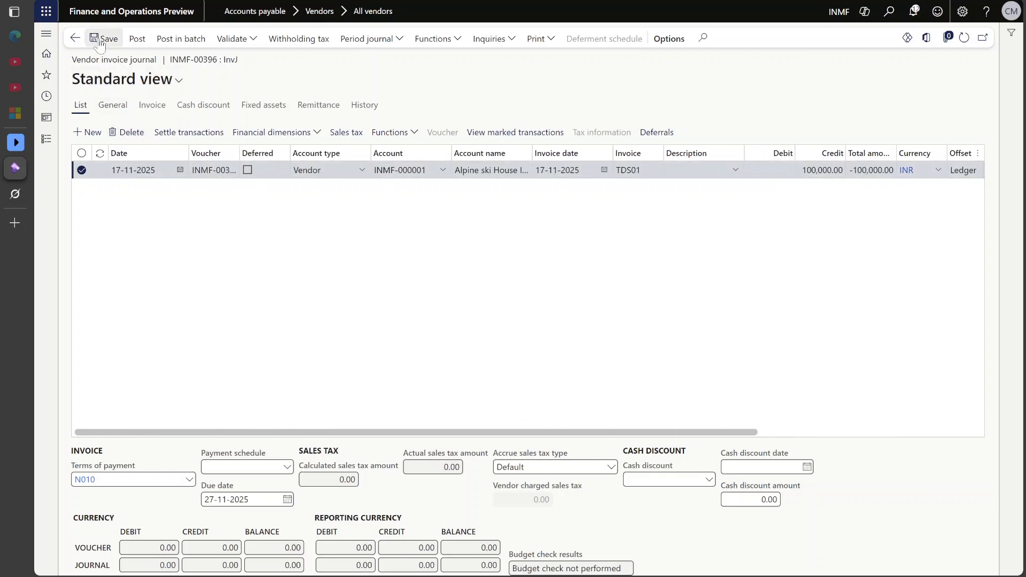
left_click(121, 105)
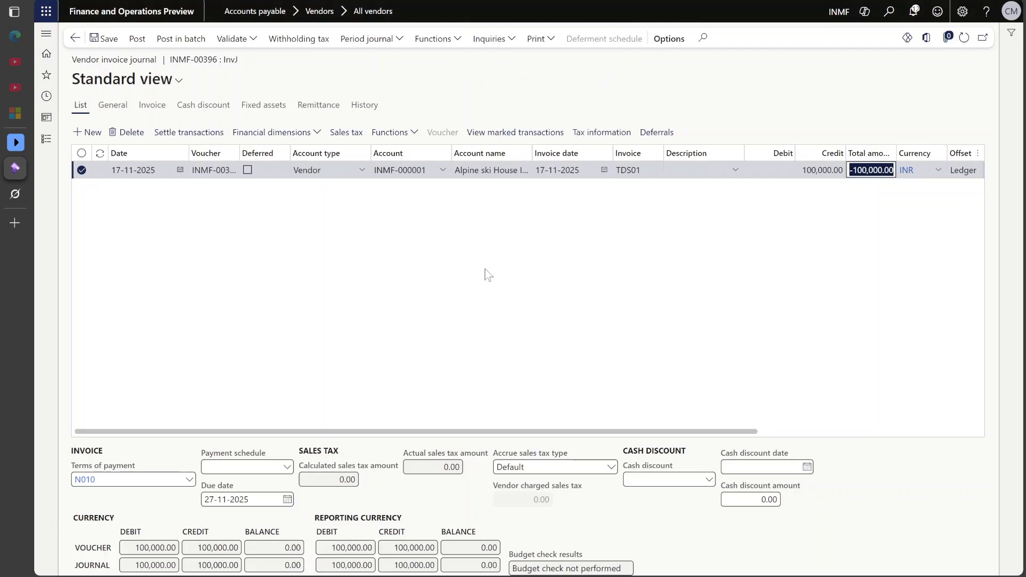
Check the TDS group in the journal line's general details and return to the line list
left_click(114, 106)
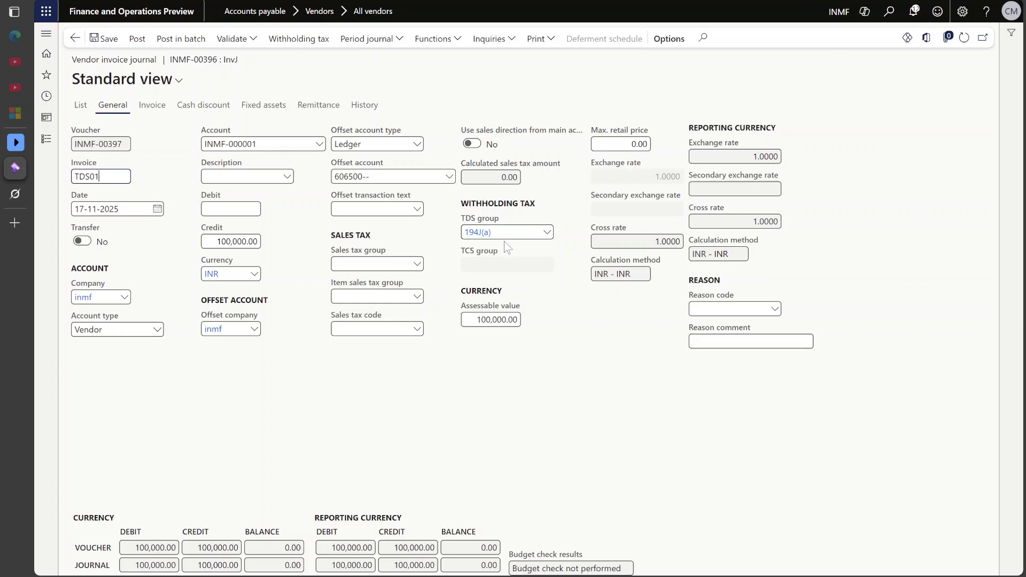
left_click(470, 233)
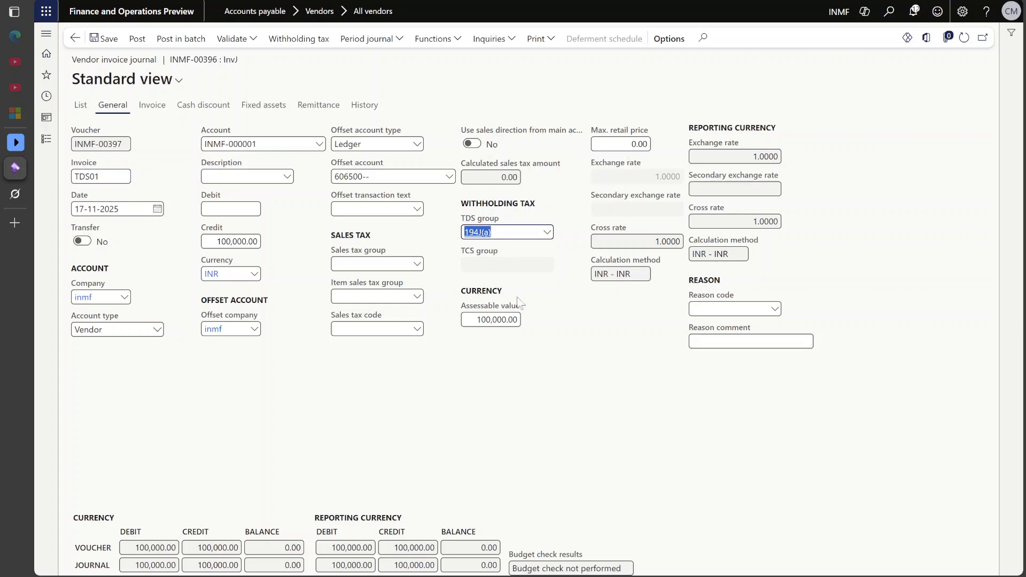
left_click(80, 104)
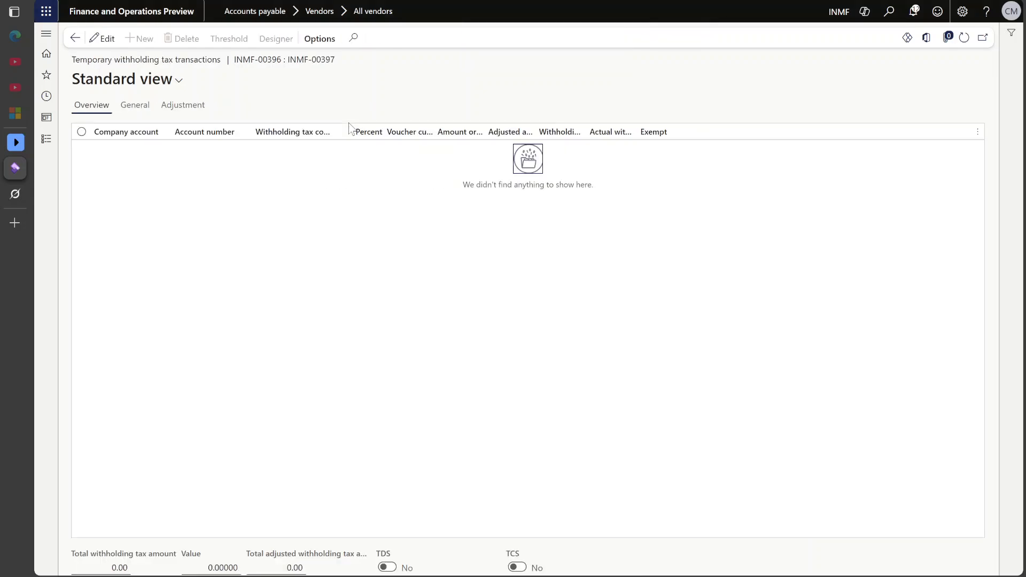
Examine the overview, general and adjustment details of the voucher's temporary withholding tax transactions and return to the invoice journal line
left_click(134, 105)
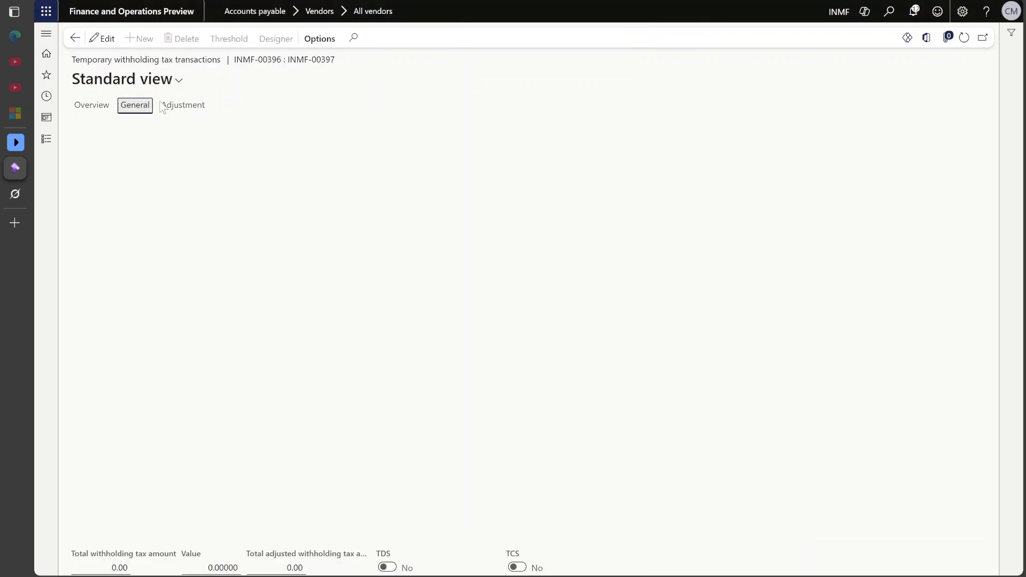
left_click(183, 106)
left_click(135, 106)
left_click(92, 105)
left_click(75, 38)
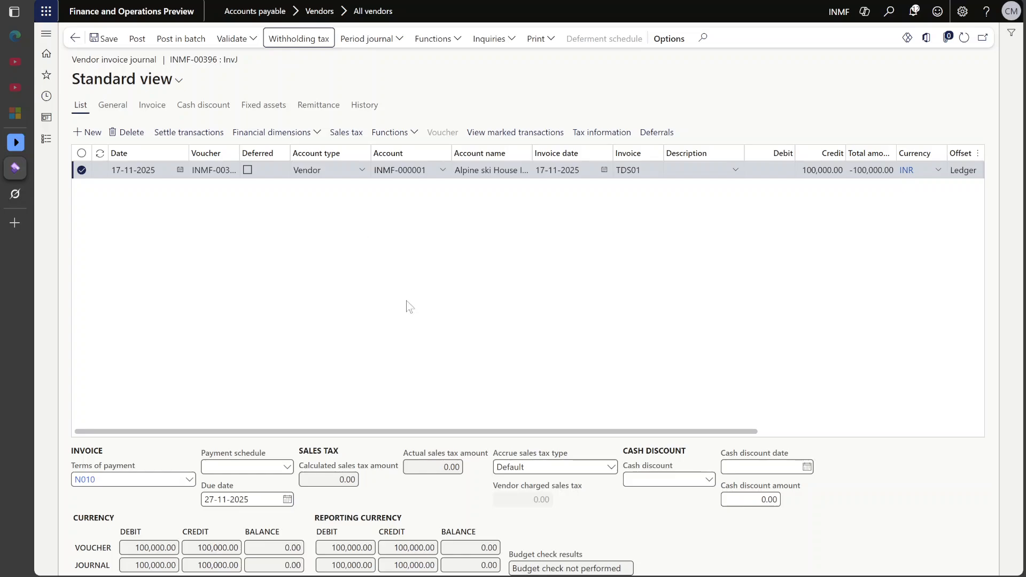
mouse_move(466, 427)
left_mouse_down()
mouse_move(669, 427)
mouse_move(456, 422)
left_mouse_up()
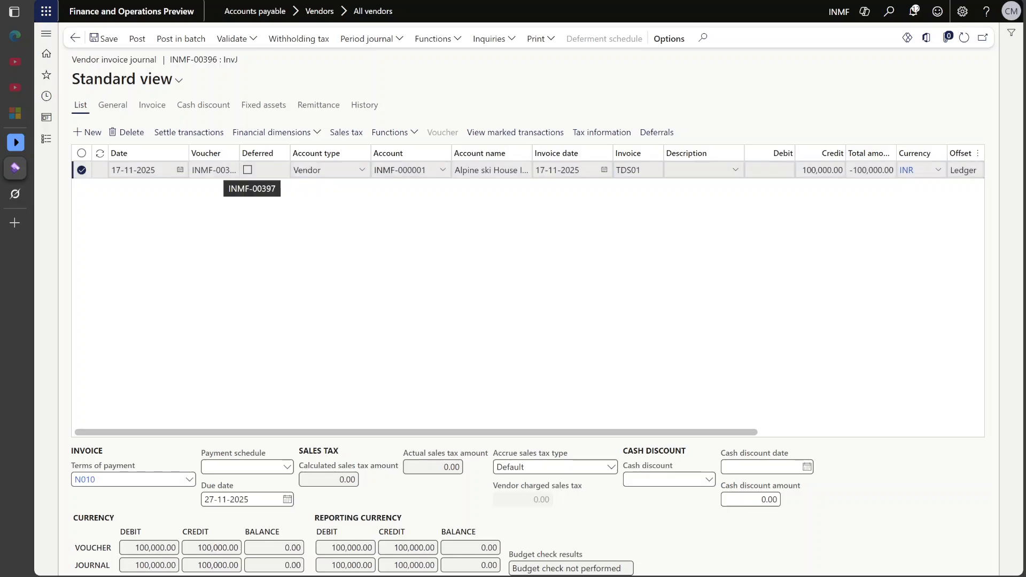
Examine the journal line's withholding tax group 194J(a) and the taxable basis in its designer
left_click(111, 106)
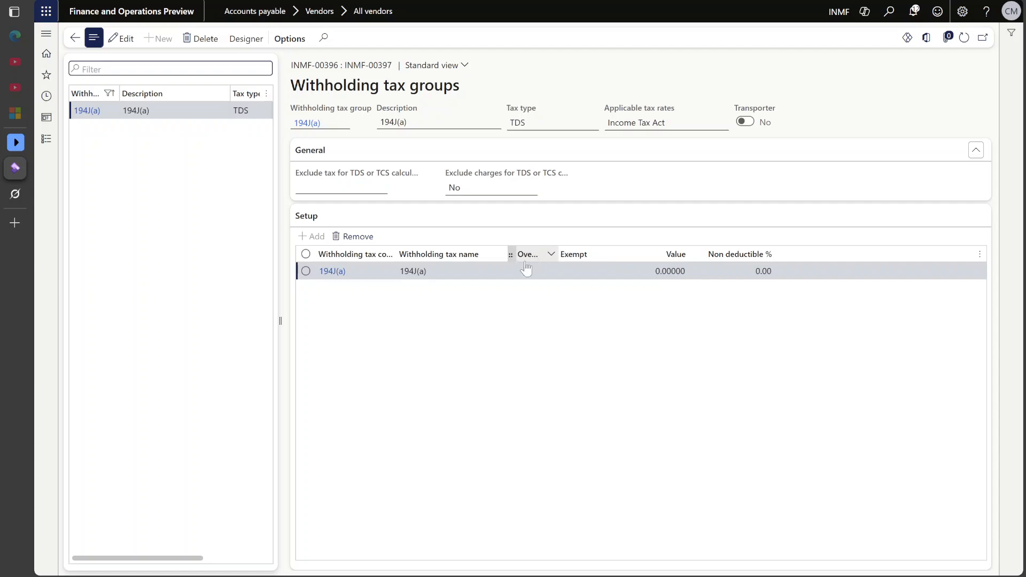
left_click(246, 39)
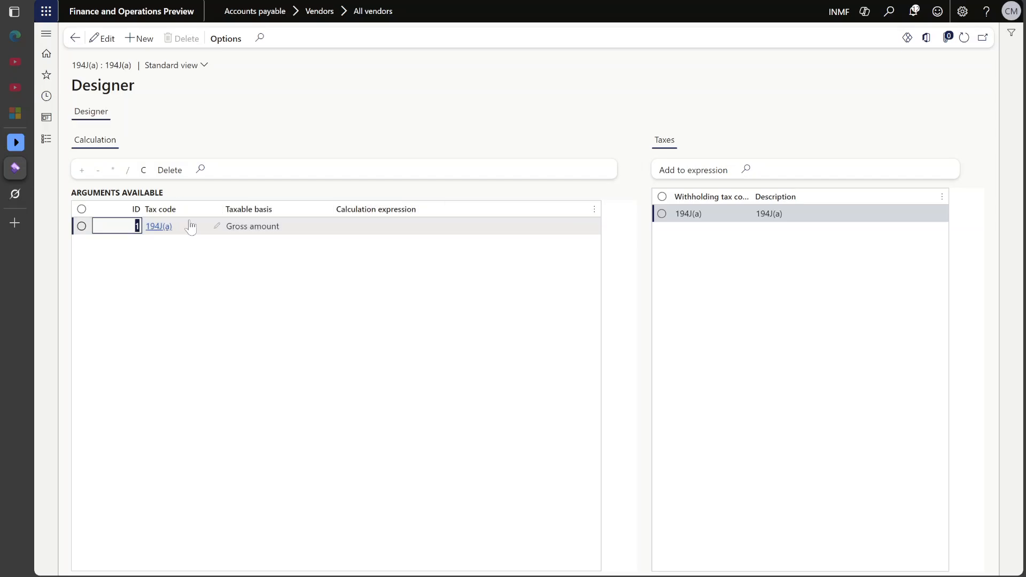
left_click(75, 38)
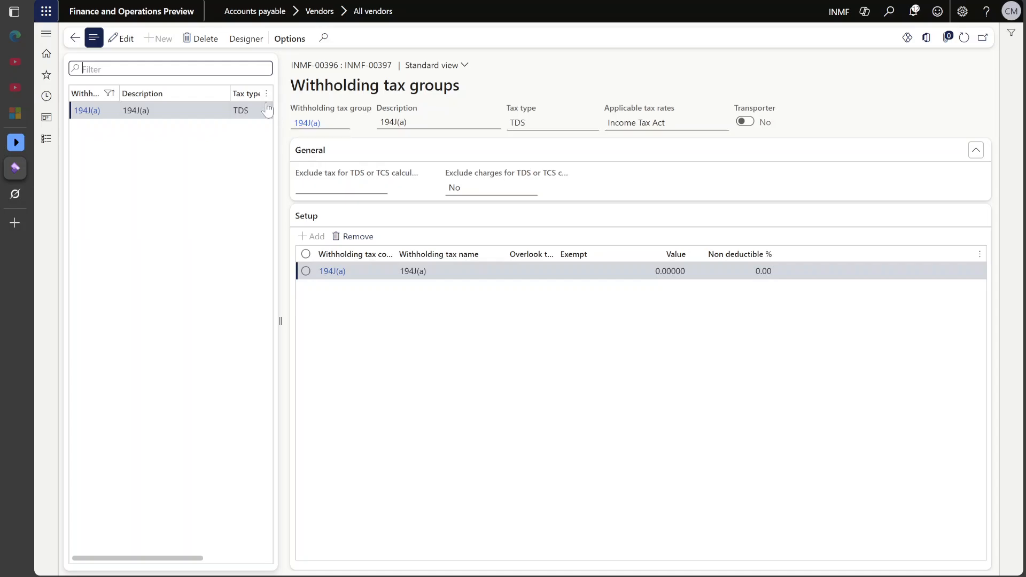
Delete the value line of withholding tax code 194J(a) and return to the withholding tax group
left_click(334, 275)
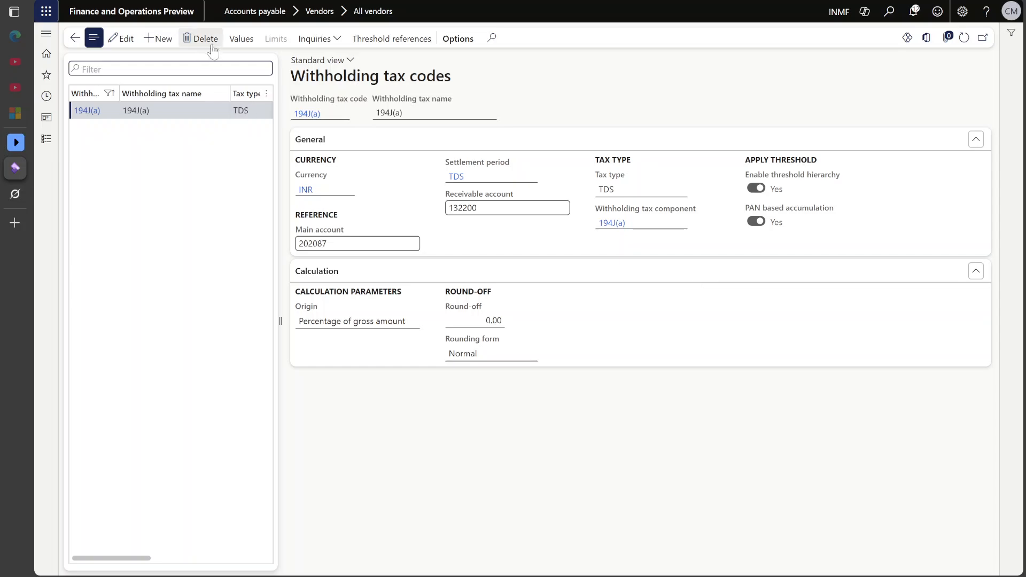
left_click(241, 38)
left_click(181, 38)
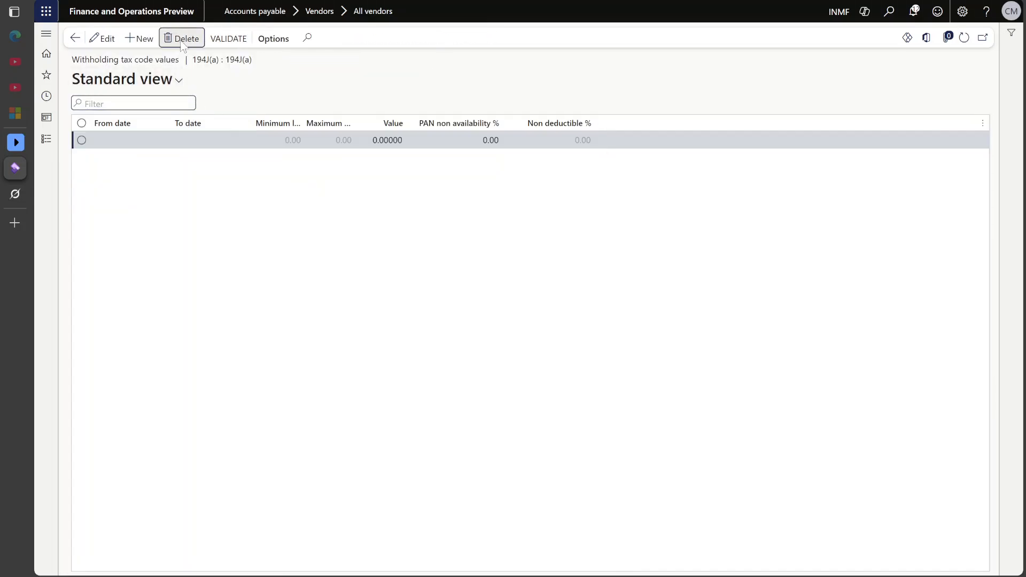
left_click(75, 38)
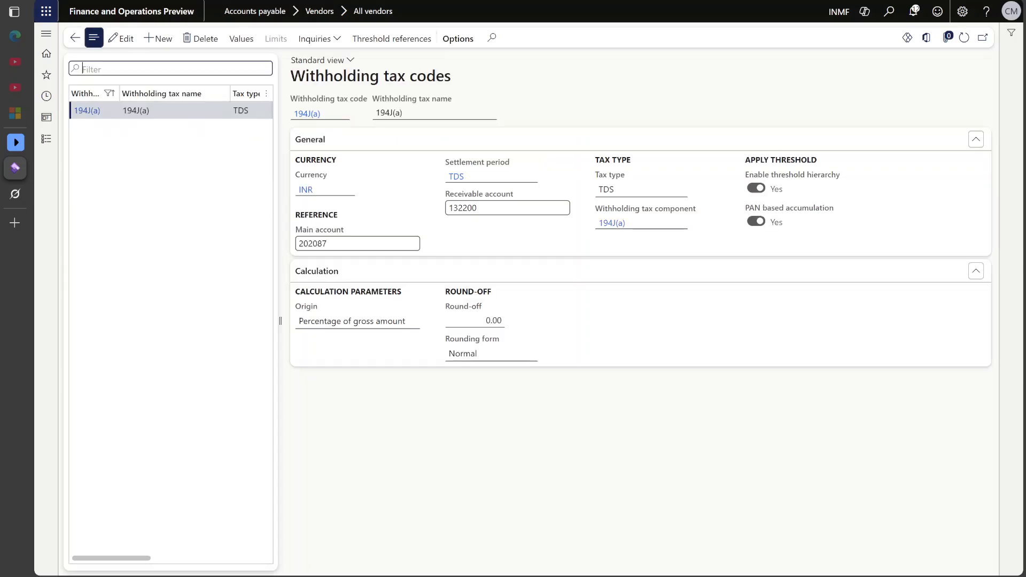
left_click(74, 38)
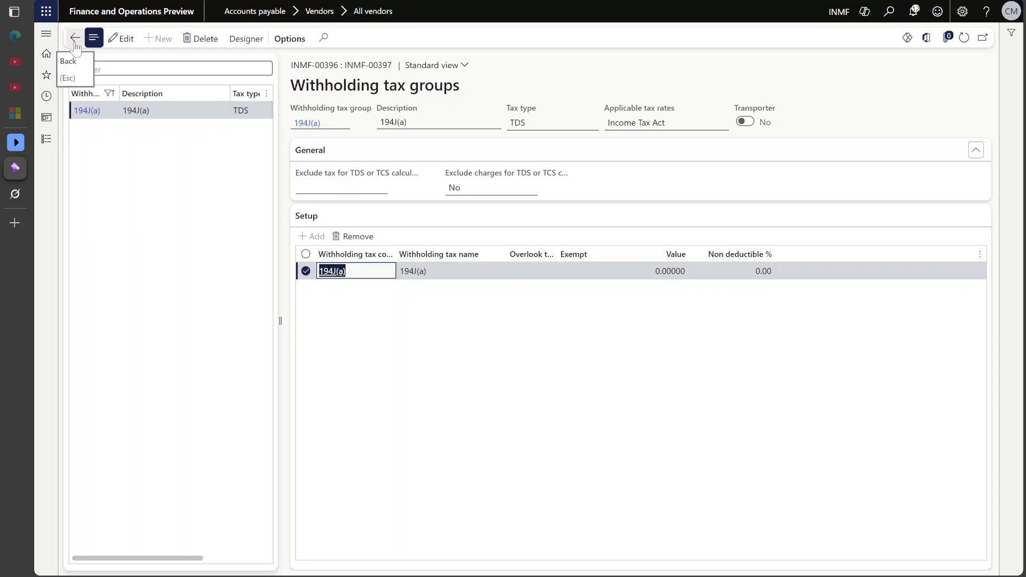
Check the invoice journal line's temporary withholding tax transactions again and return to the line list
left_click(75, 38)
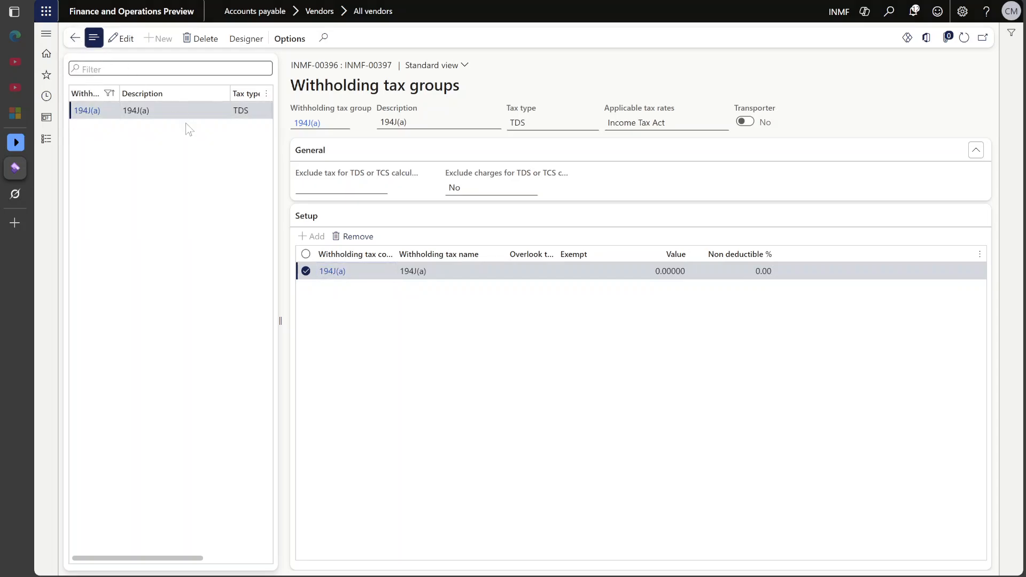
left_click(80, 105)
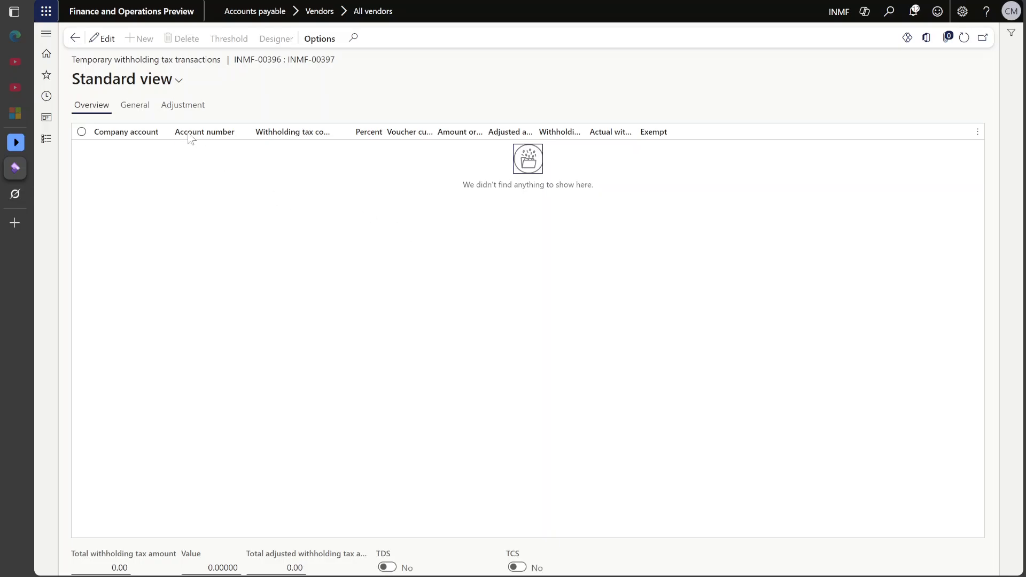
left_click(73, 43)
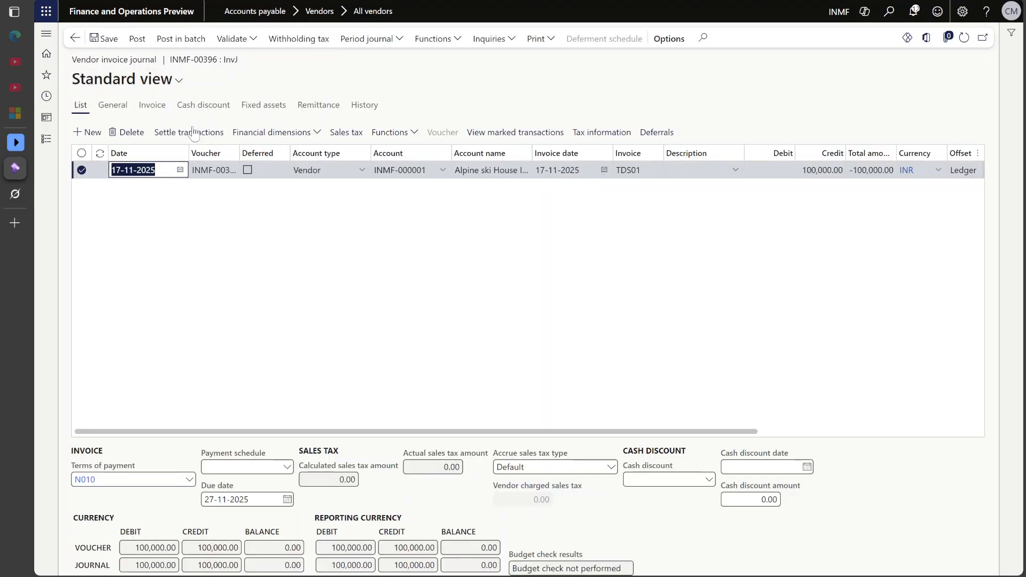
Delete the vendor-specific threshold reference of withholding tax code 194J(a), keeping the one for all accounts, and return to the invoice journal
left_click(113, 105)
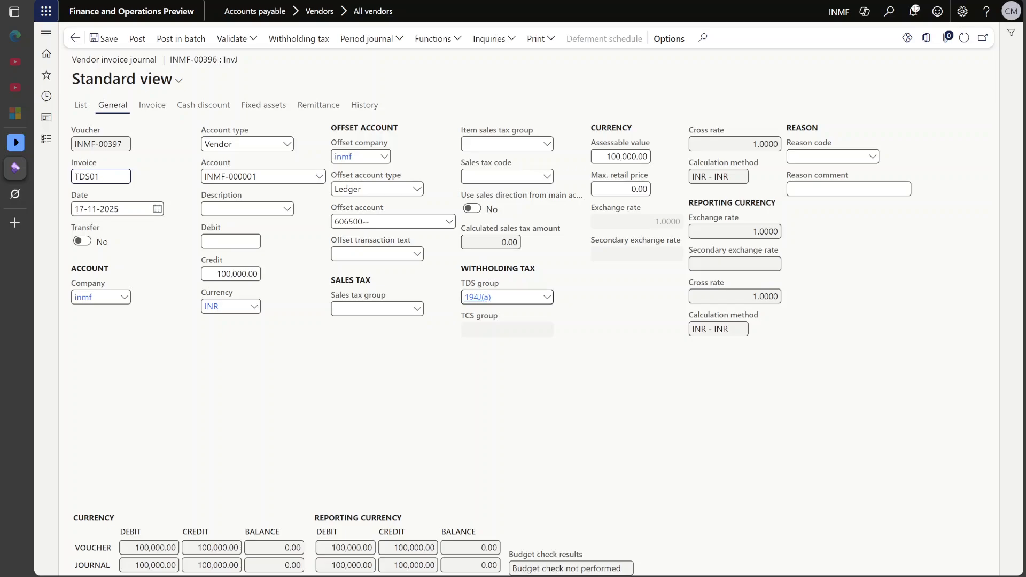
left_click(488, 300)
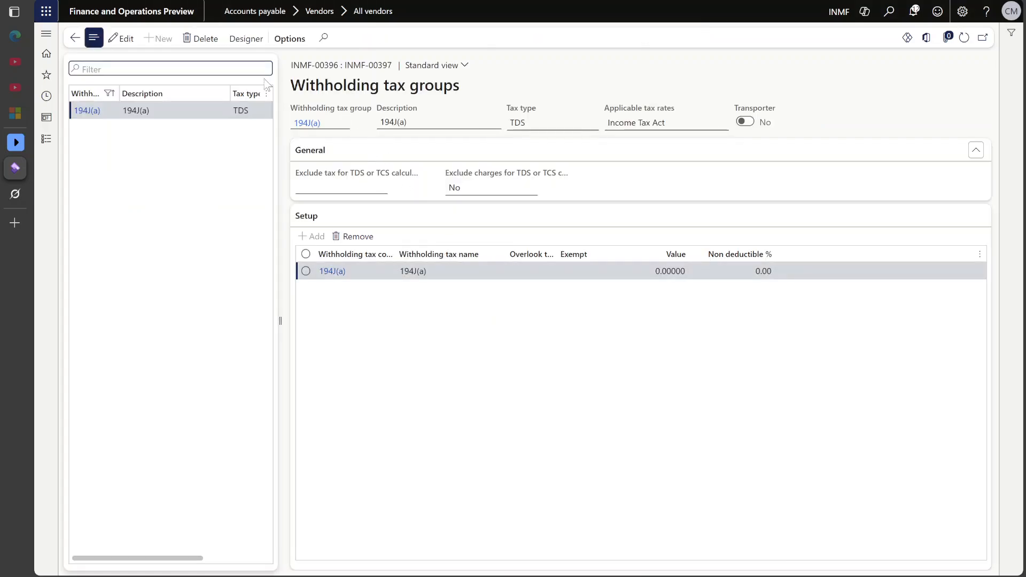
left_click(332, 271)
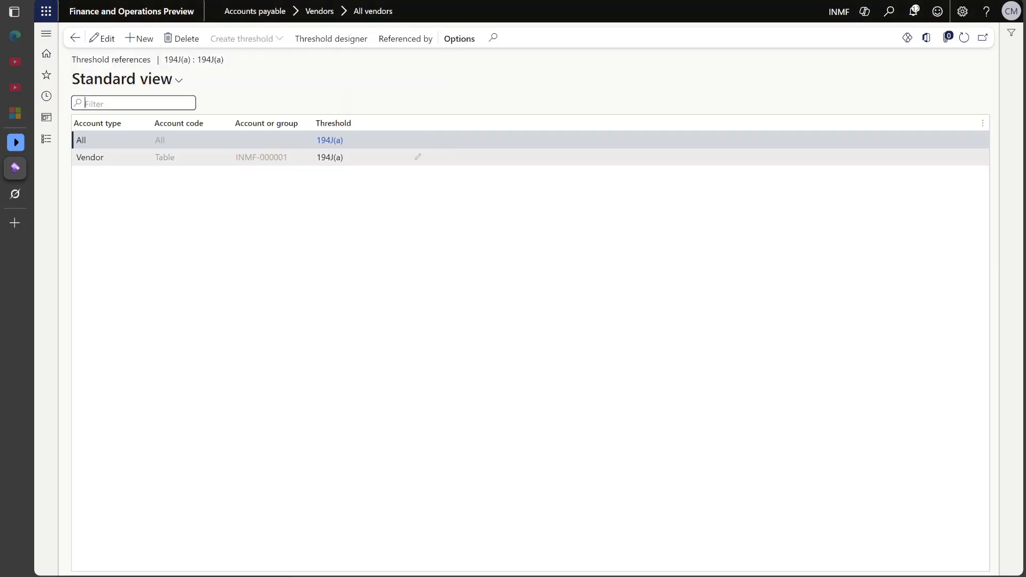
left_click(330, 140)
left_click(451, 159)
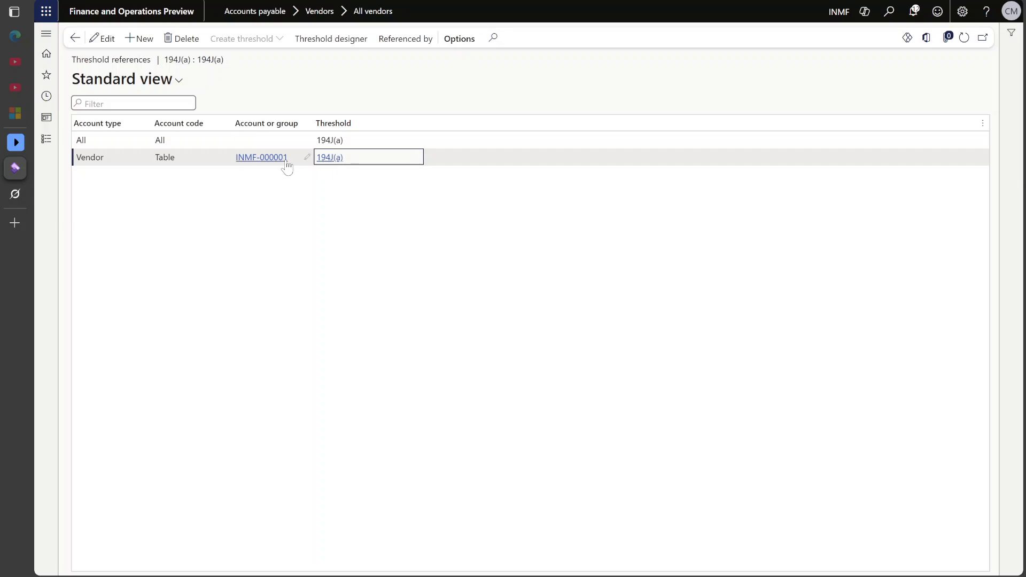
left_click(182, 39)
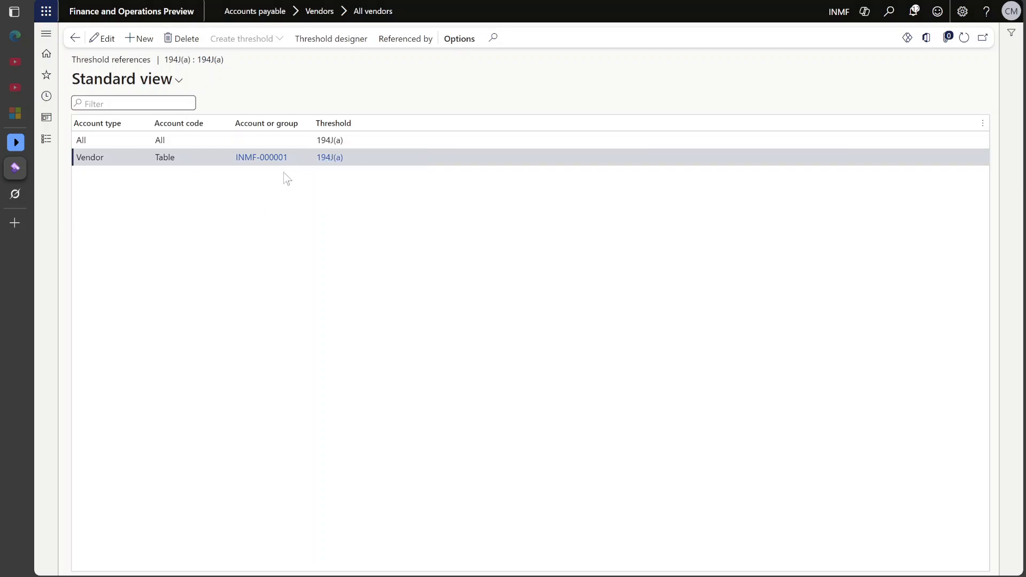
left_click(655, 267)
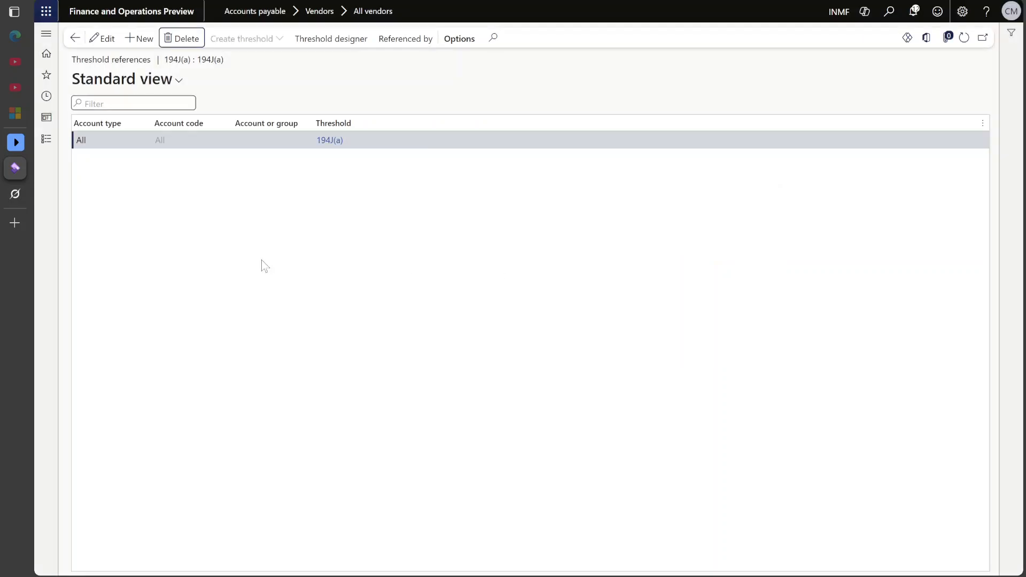
left_click(273, 142)
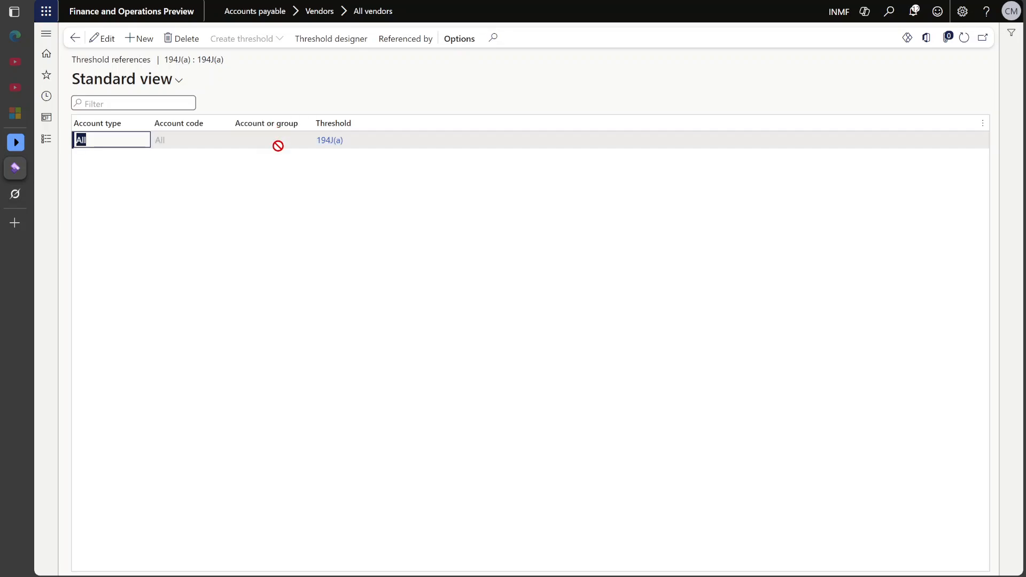
left_click(67, 39)
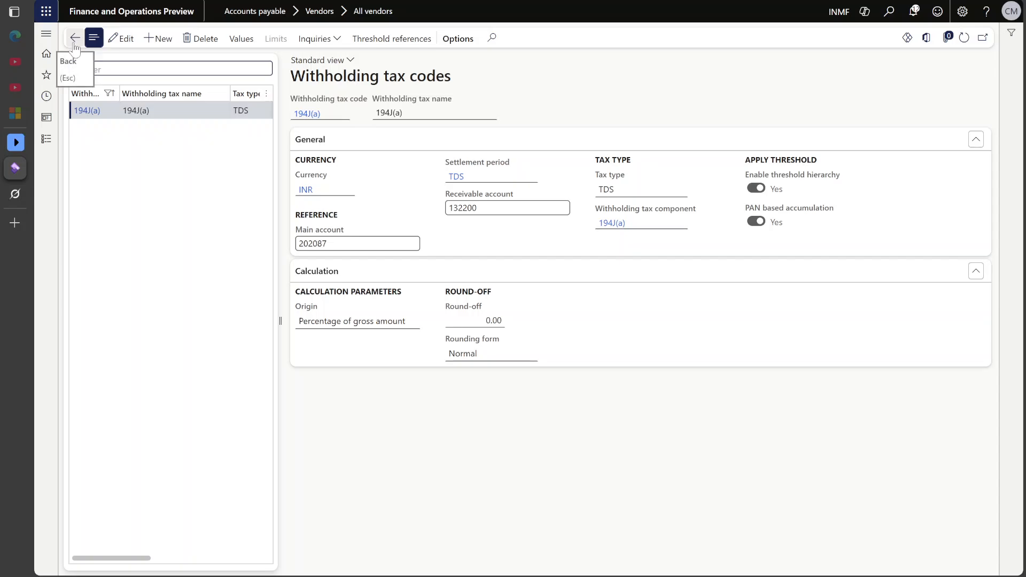
left_click(75, 43)
left_click(74, 43)
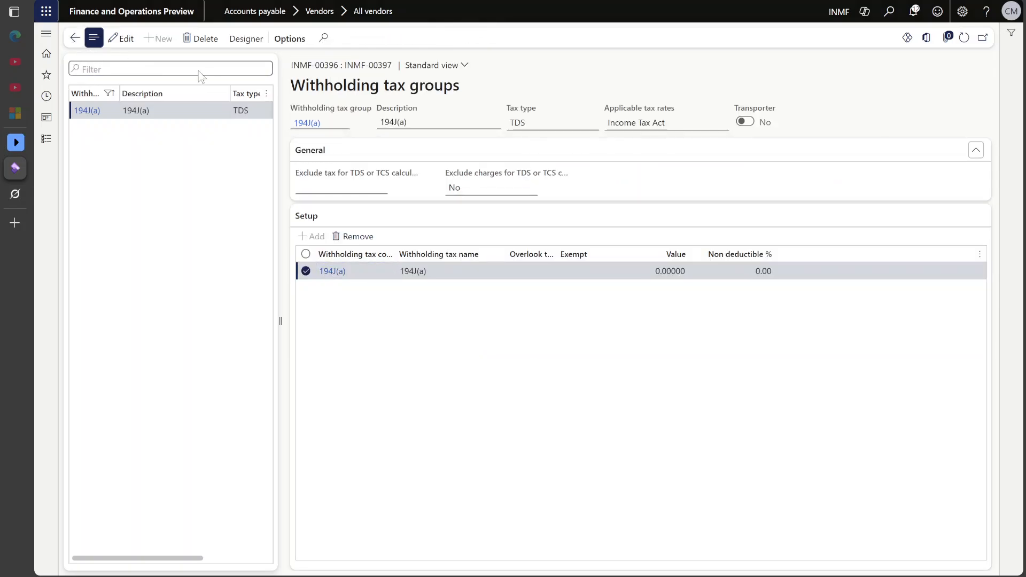
Review the journal line's calculated withholding tax, widening the actual withholding tax amount and withholding tax amount columns
left_click(80, 105)
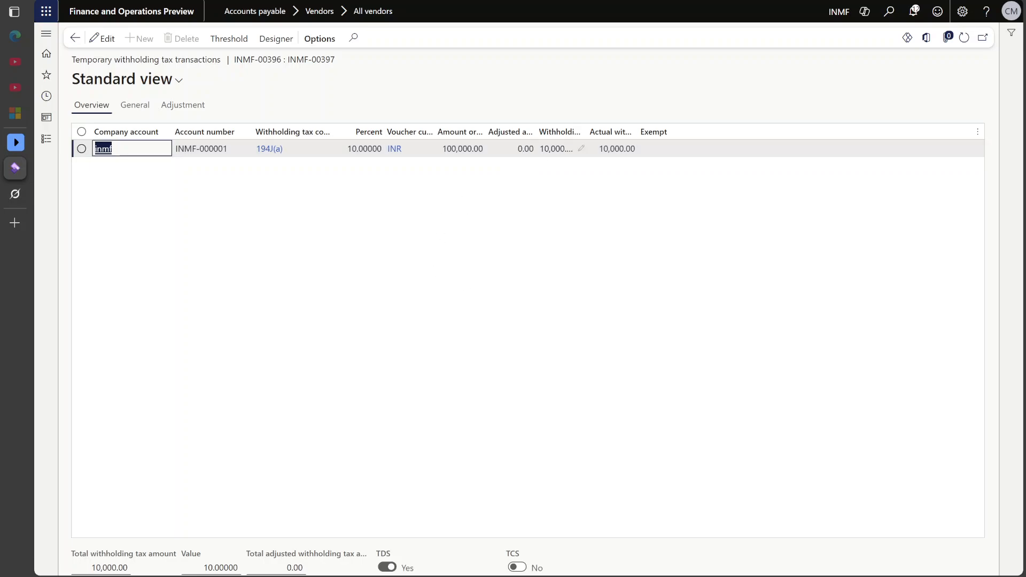
left_click_drag(633, 132, 688, 132)
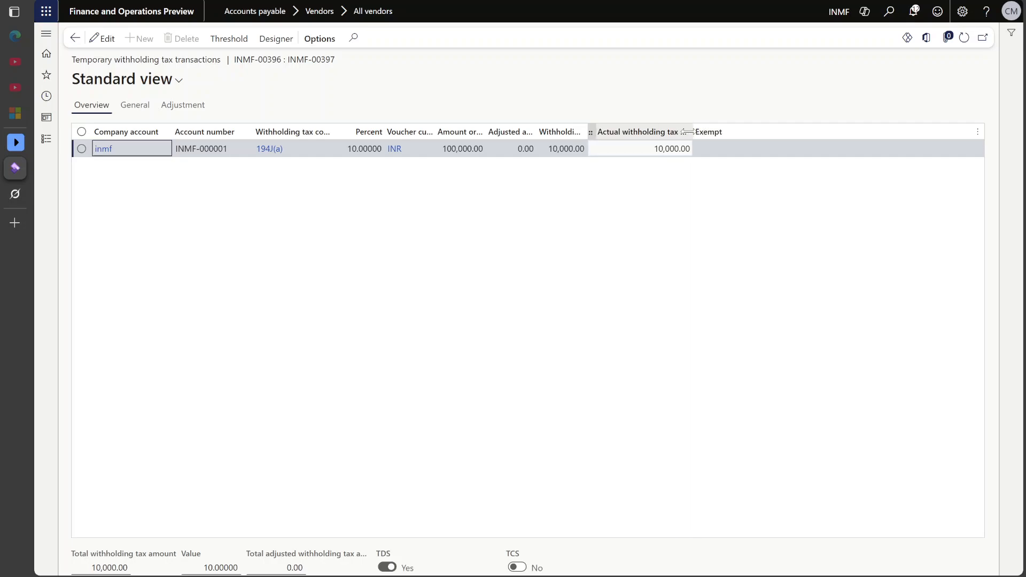
left_click_drag(584, 133, 640, 133)
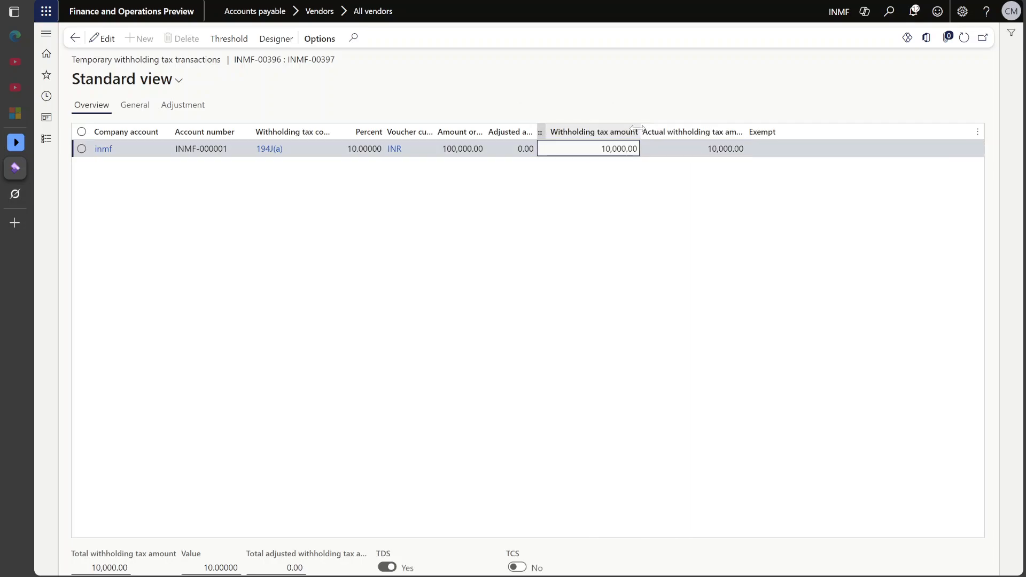